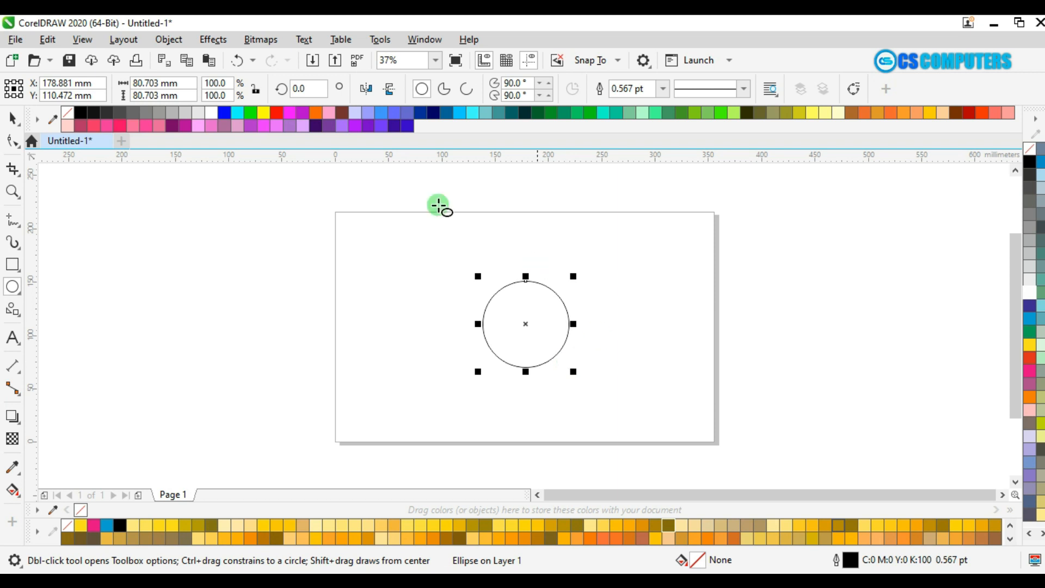
- Lock the circle's proportions, set its size to 50 mm and centre it on the page
click(254, 94)
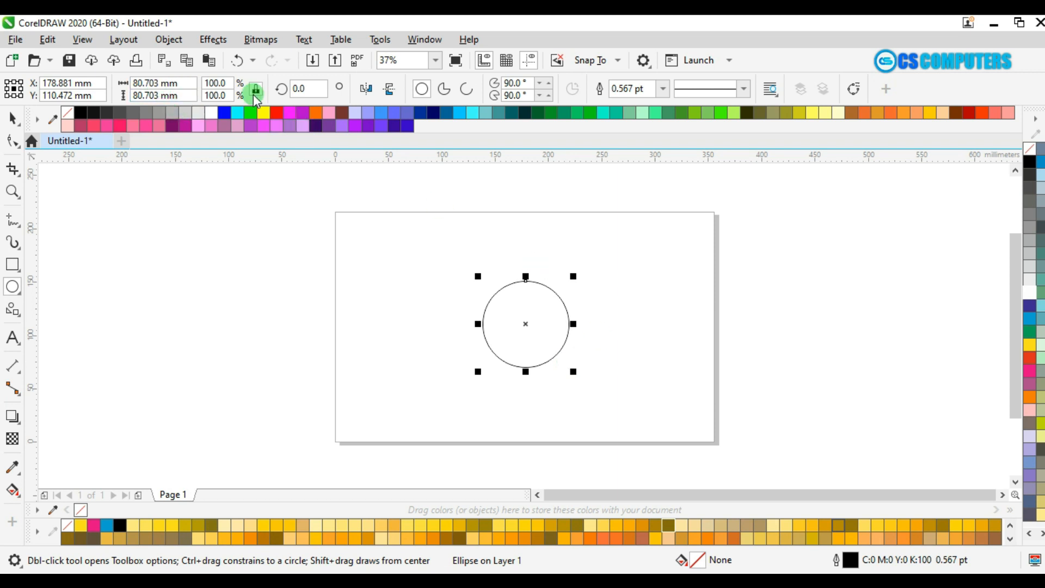
click(149, 88)
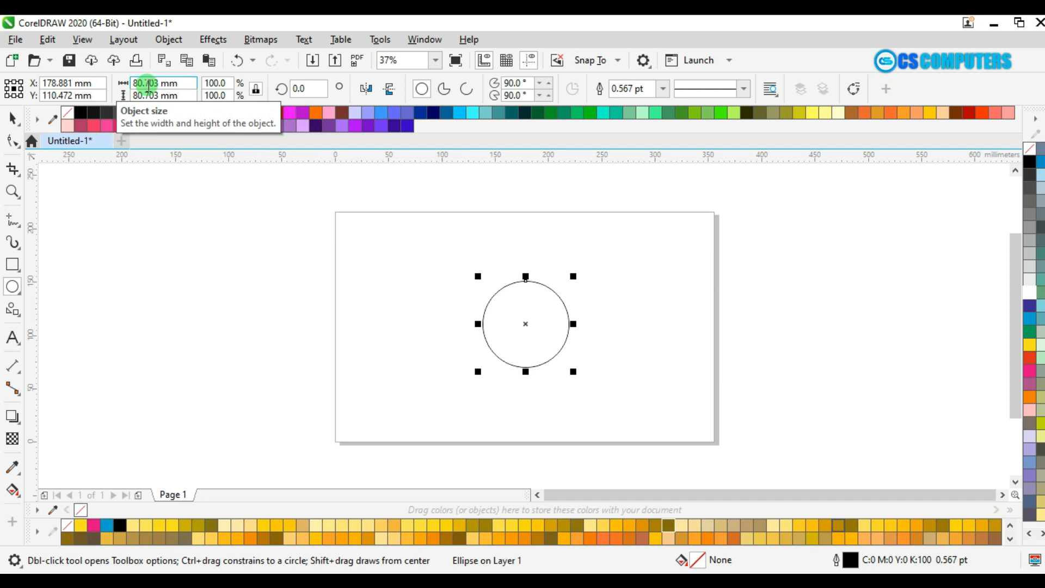
double_click(143, 83)
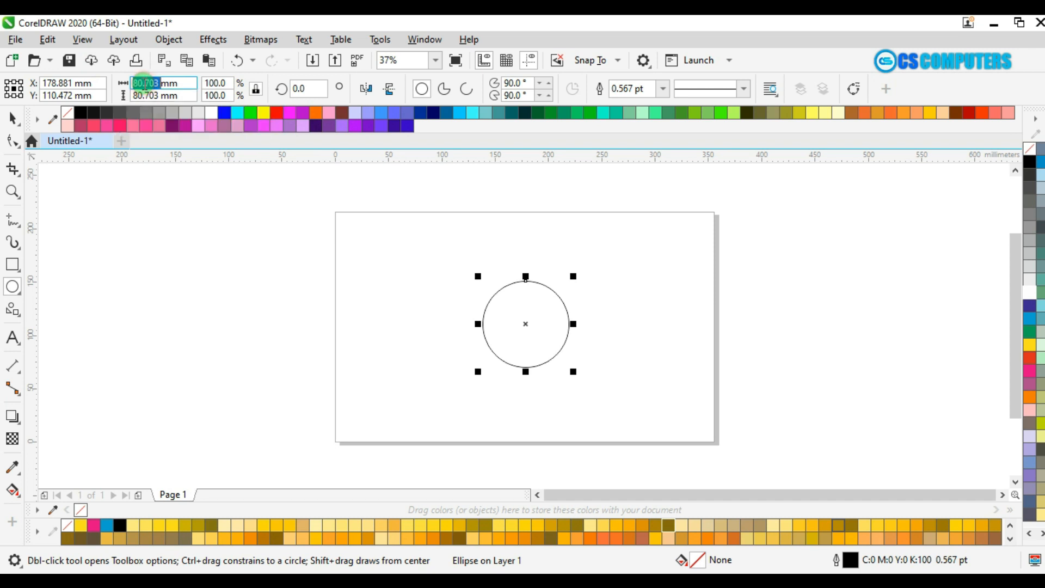
text(50)
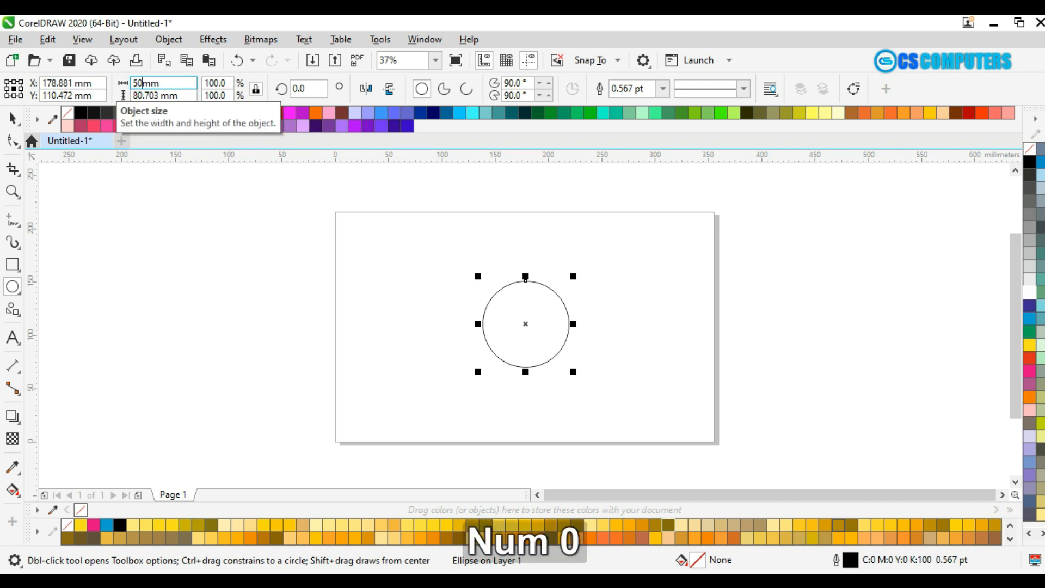
key(Return)
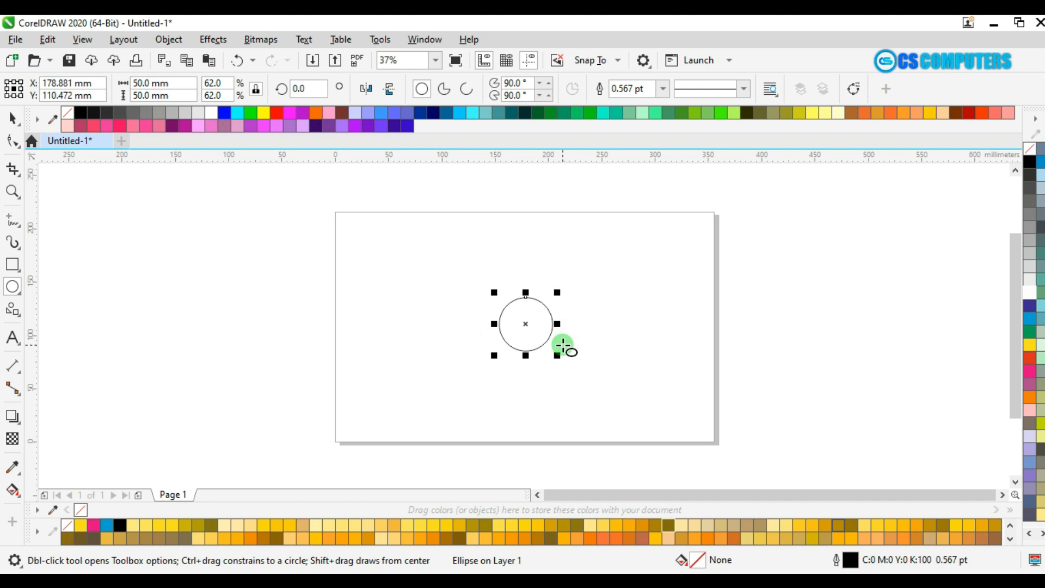
key(p)
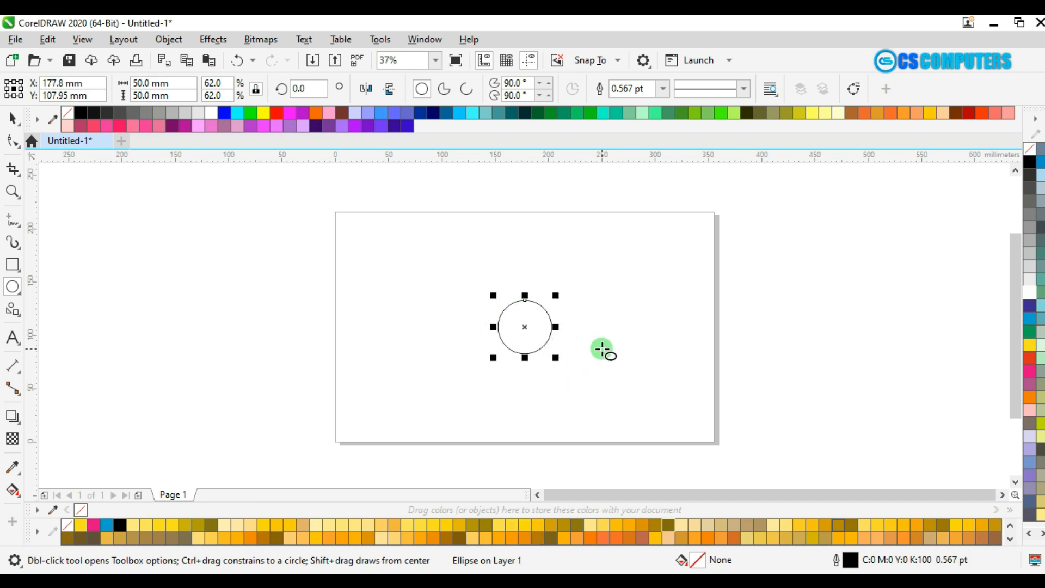
- Duplicate the circle in place and set the copy's size to 25 mm
key(ctrl+c)
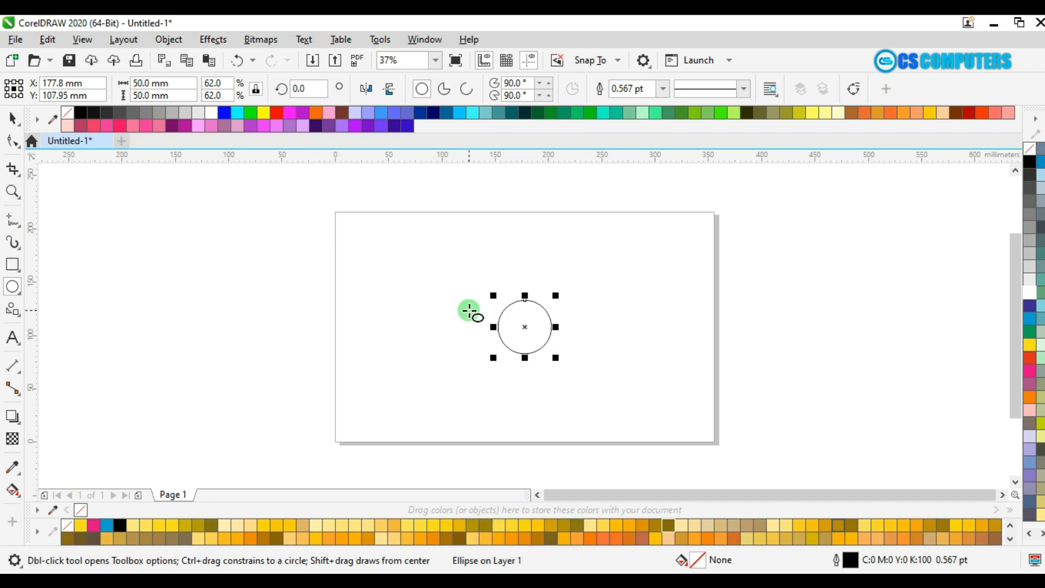
key(ctrl+v)
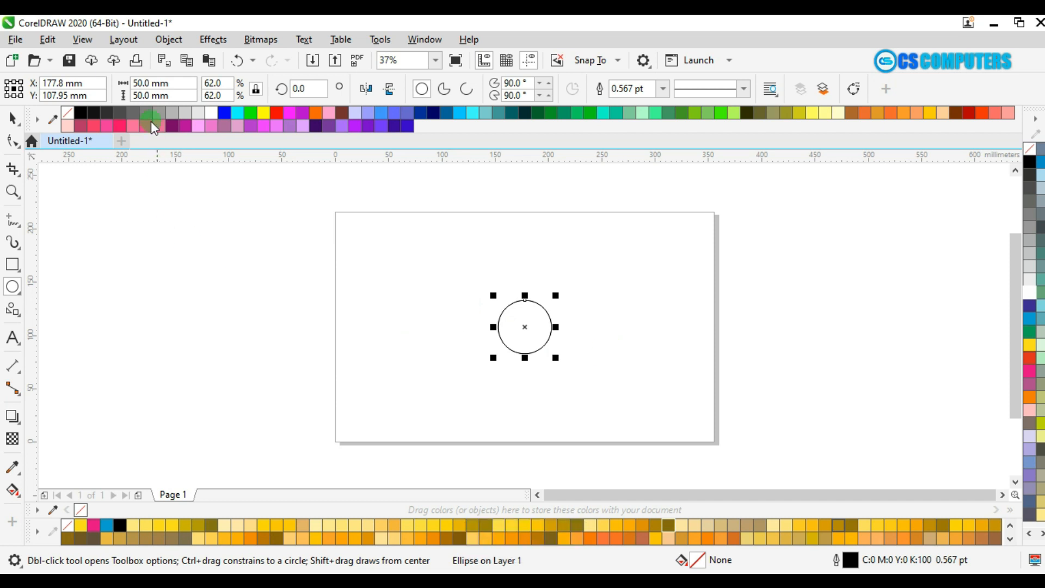
double_click(142, 83)
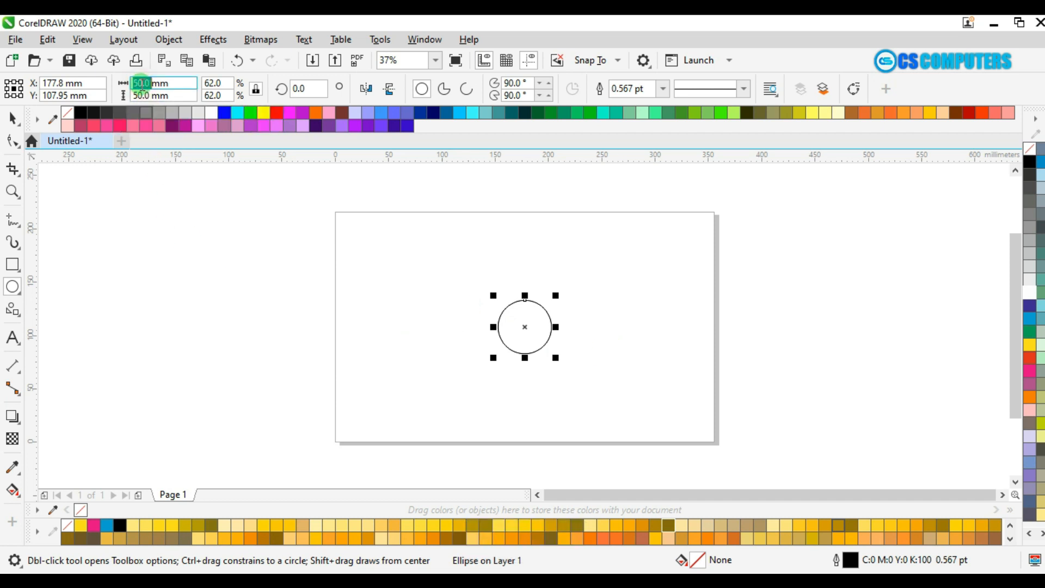
text(25)
key(Return)
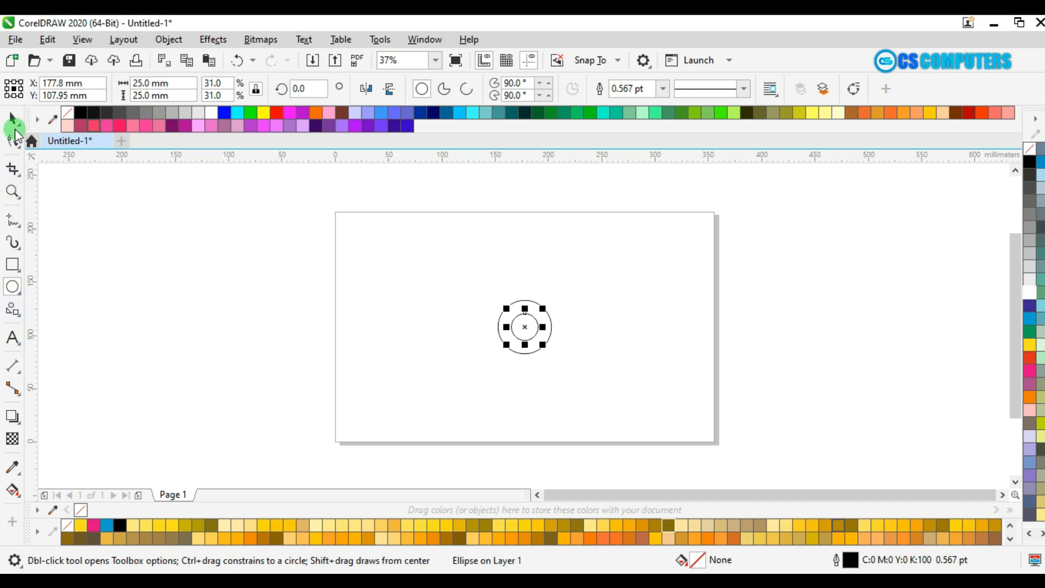
- Draw a narrow downward-pointing flowchart triangle, about 2 mm wide and 34 mm high, beside the circles using Common Shapes
click(12, 308)
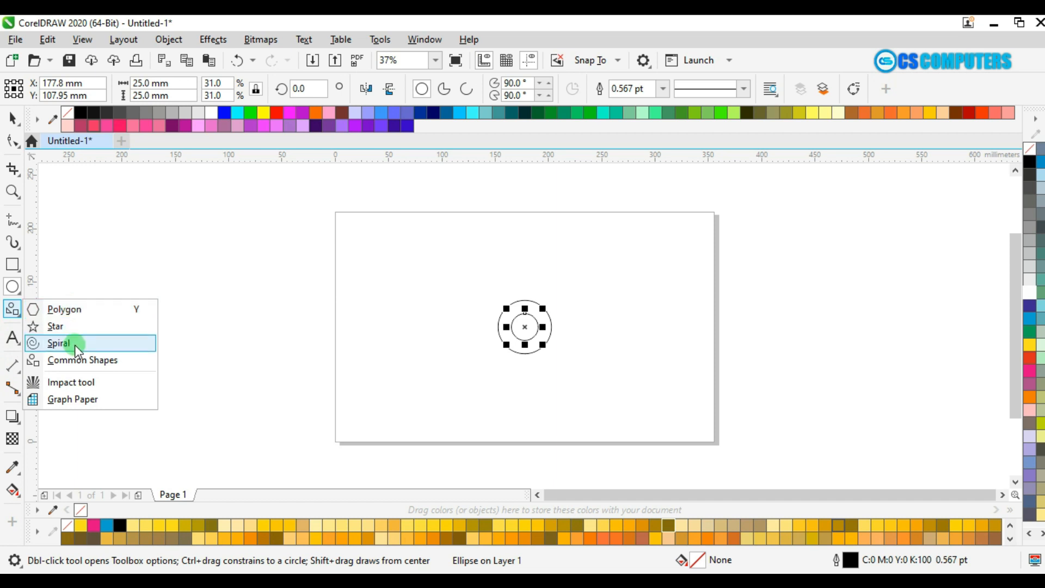
click(69, 361)
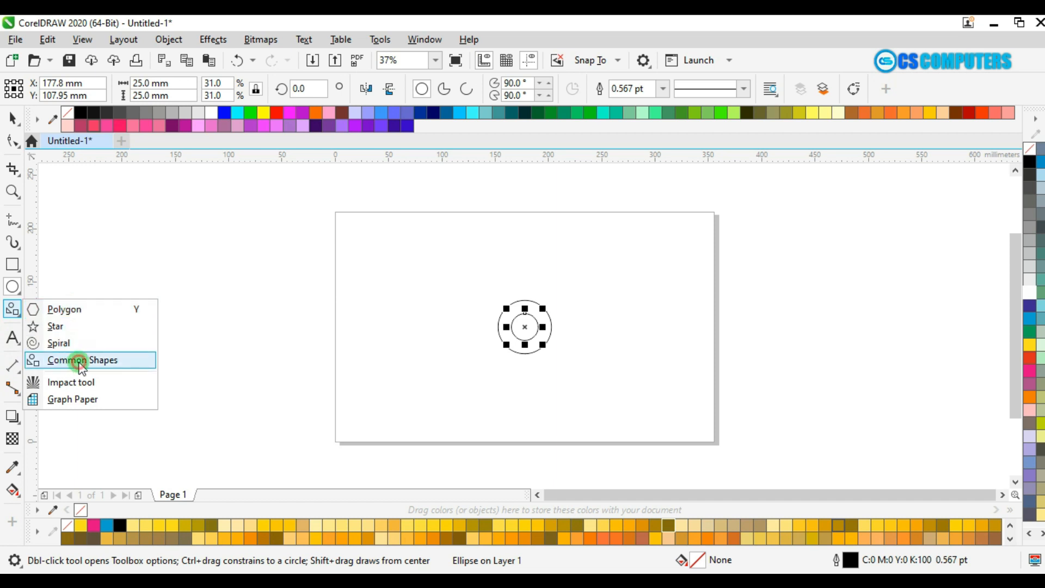
click(419, 92)
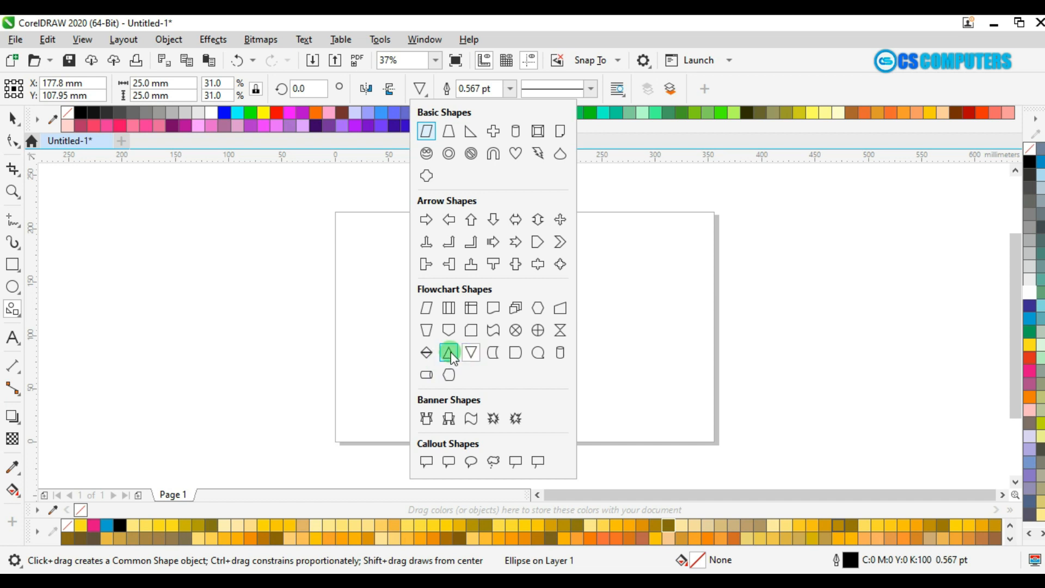
click(471, 355)
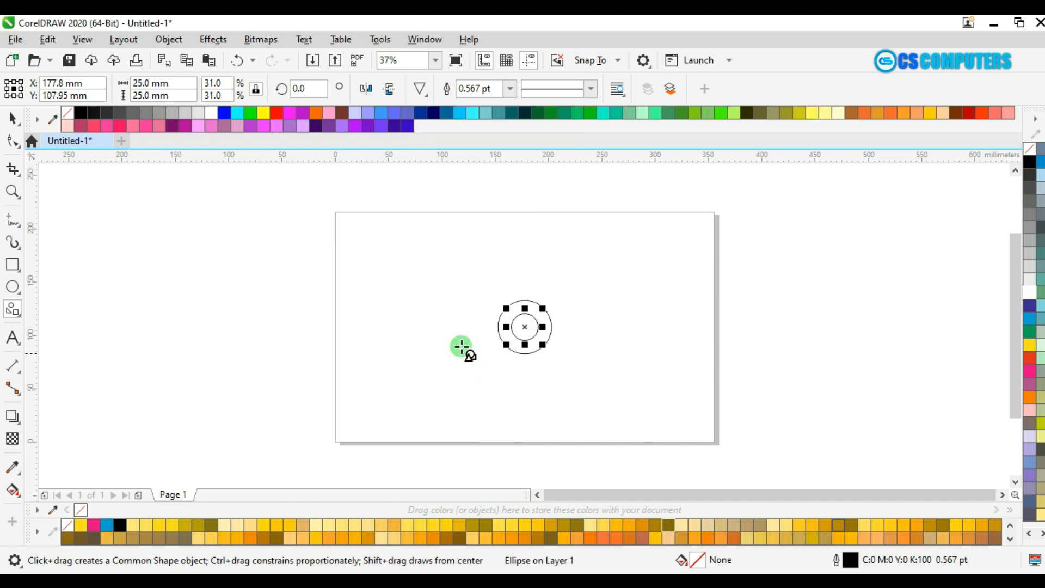
scroll(460, 307, up, 2)
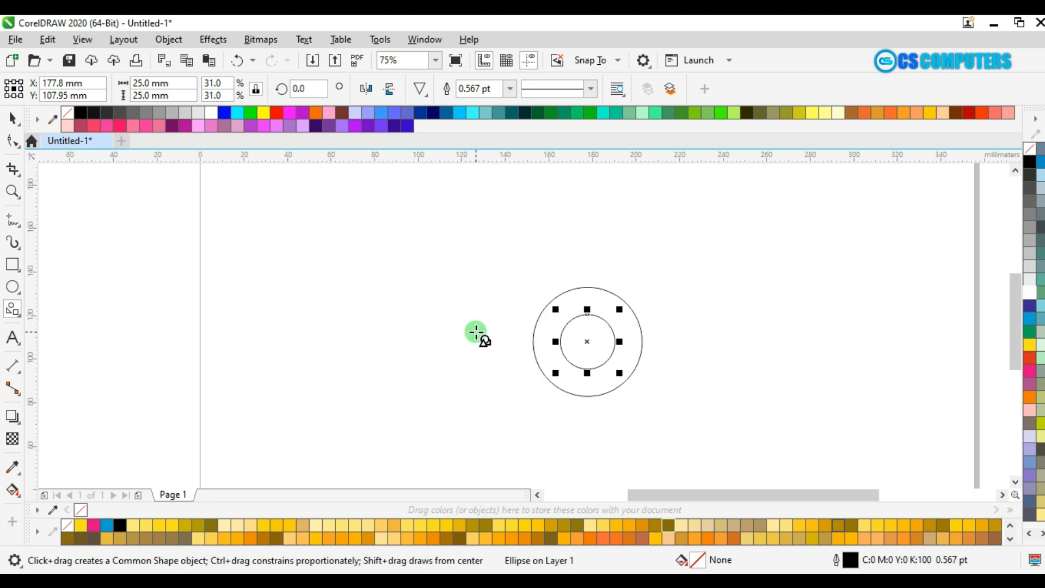
drag(457, 305, 462, 380)
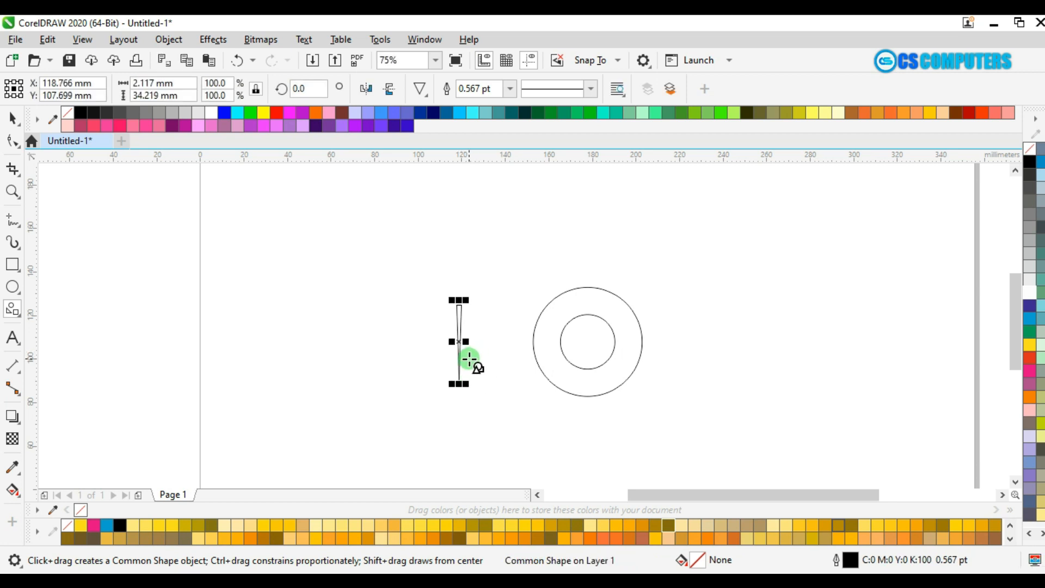
- Set the triangle's height to 18 mm, unlock its proportions and set its width to 1.5 mm
double_click(137, 95)
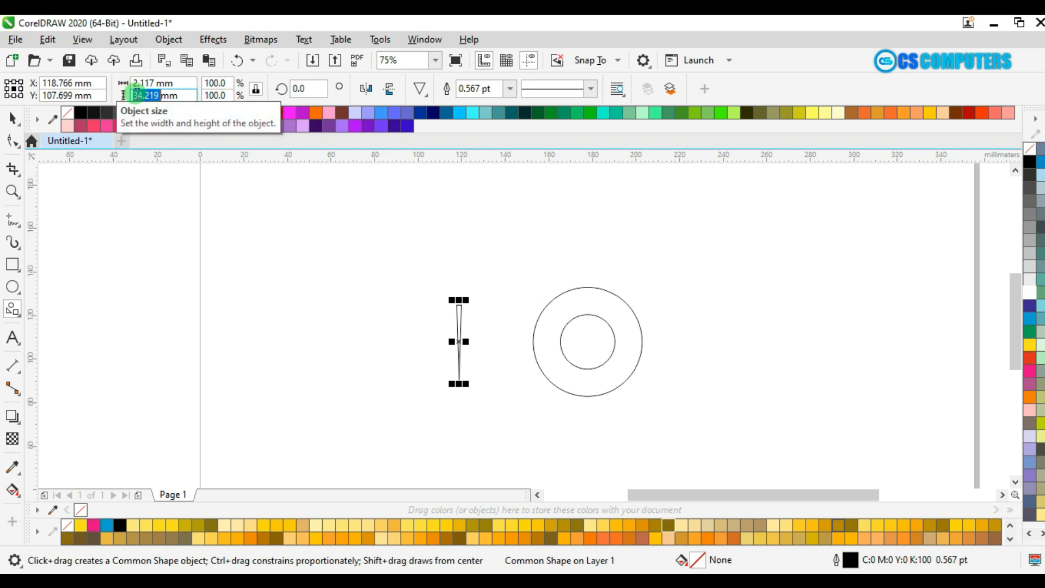
text(18)
key(Return)
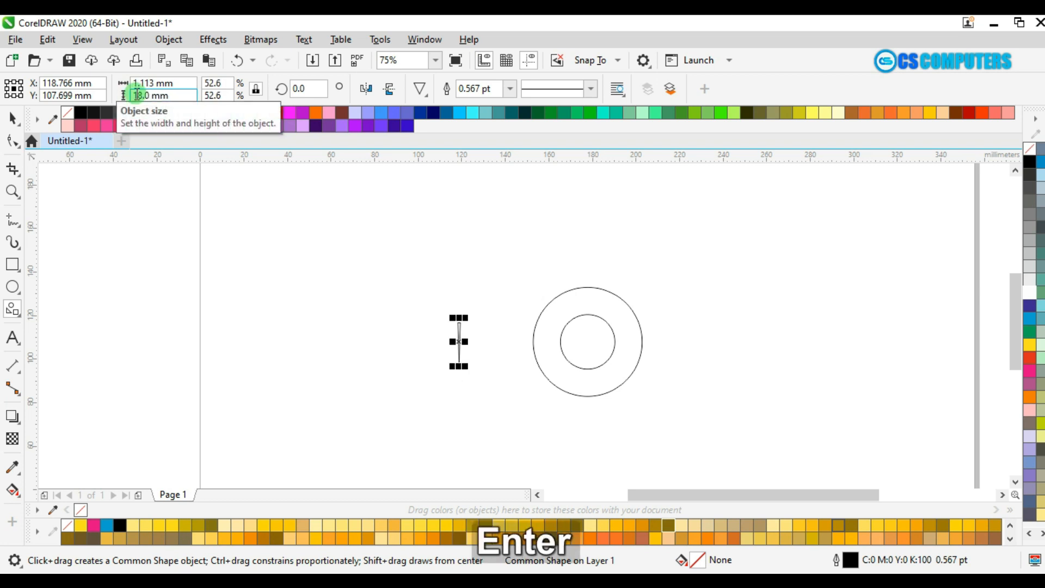
click(256, 90)
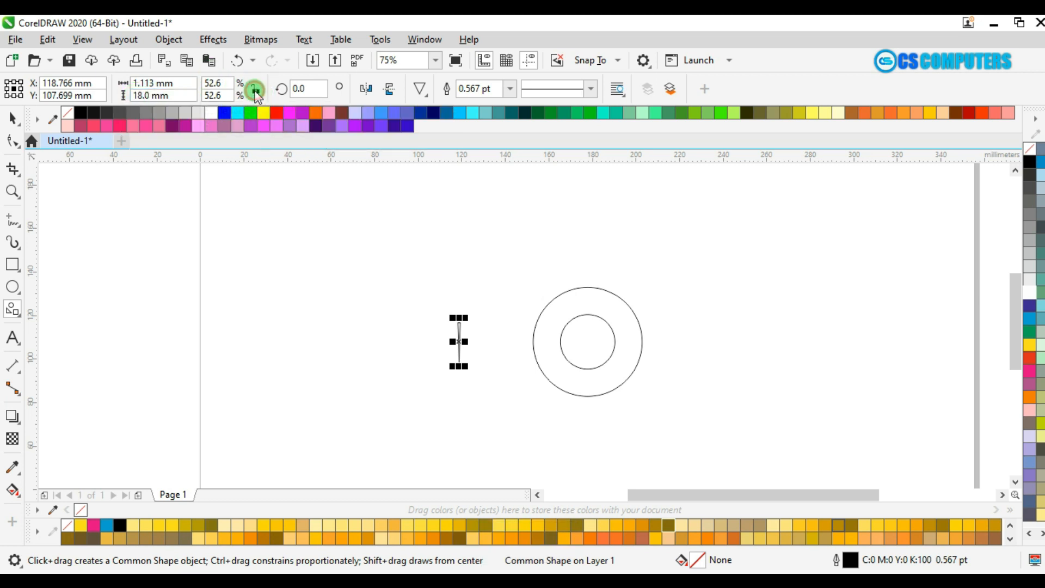
click(138, 83)
text(1.5)
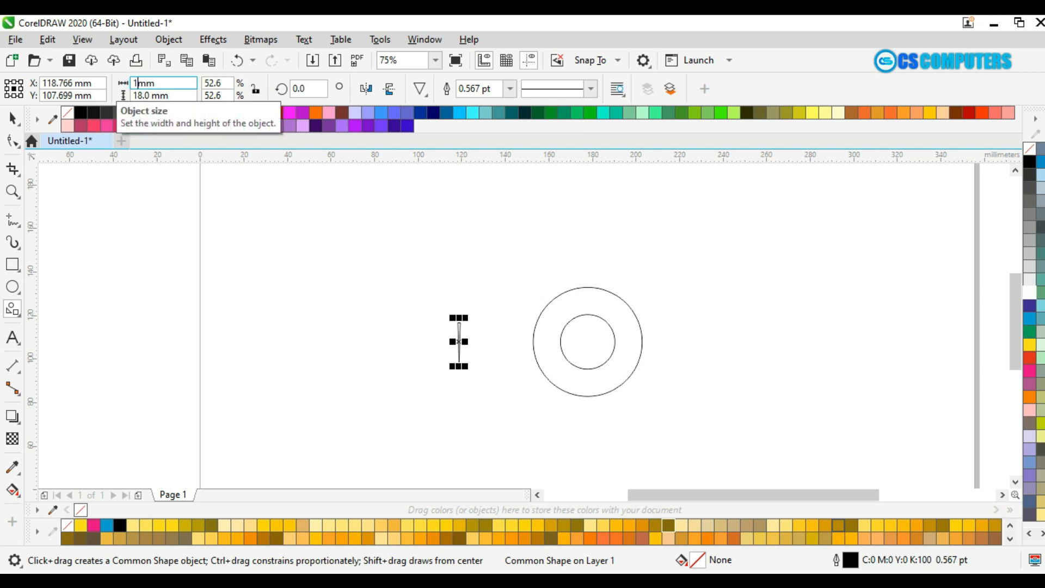
key(Return)
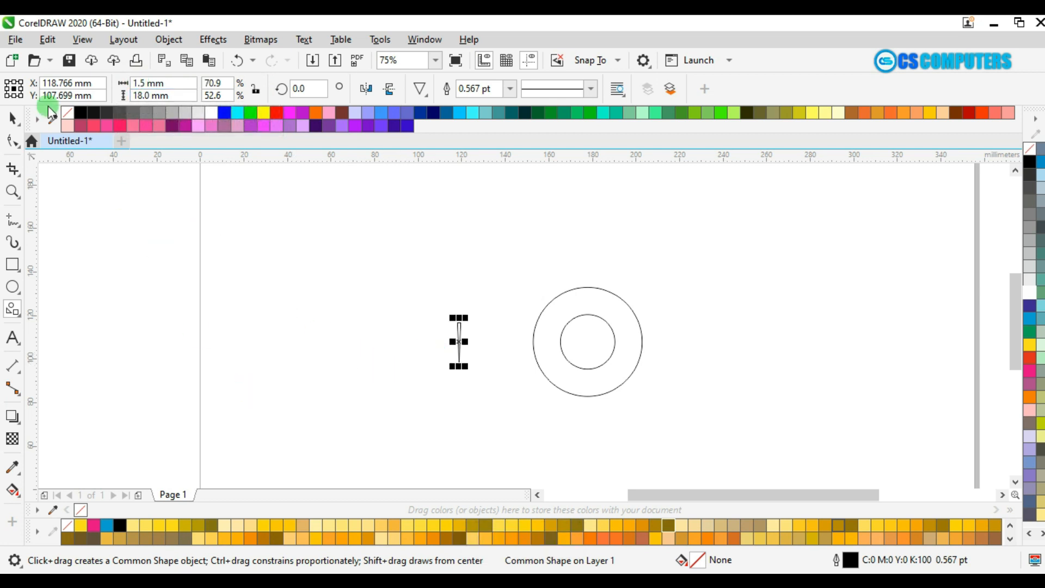
- Align the triangle with the outer circle's top edge and horizontal centre
click(12, 118)
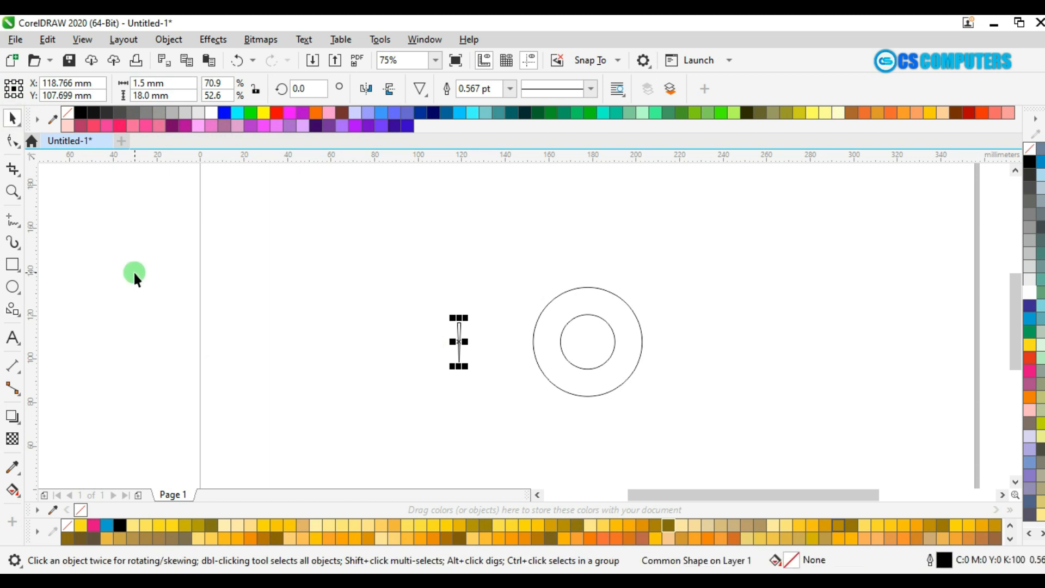
click(135, 275)
click(459, 334)
key(shift)
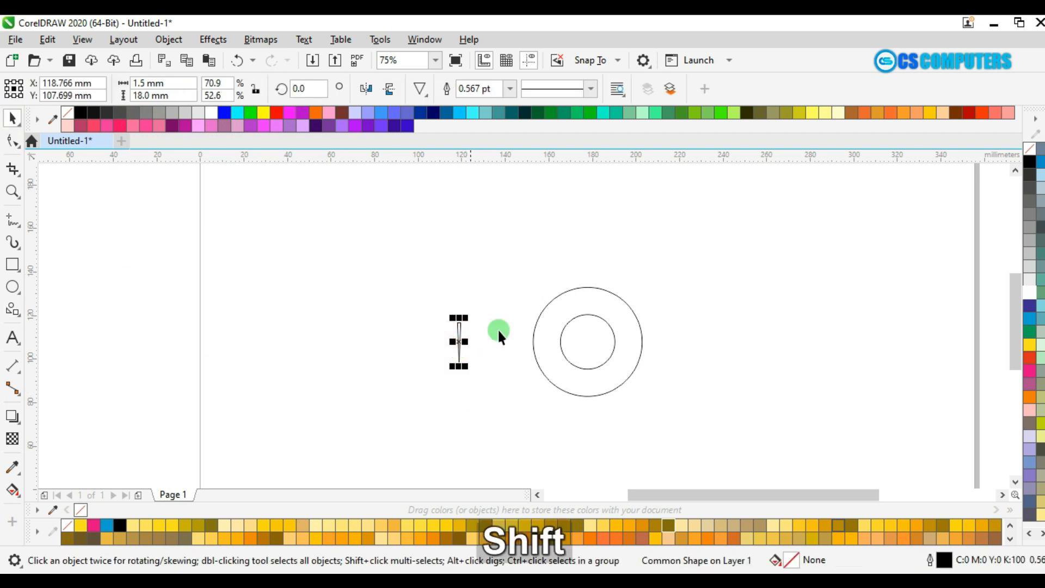
shift+click(586, 293)
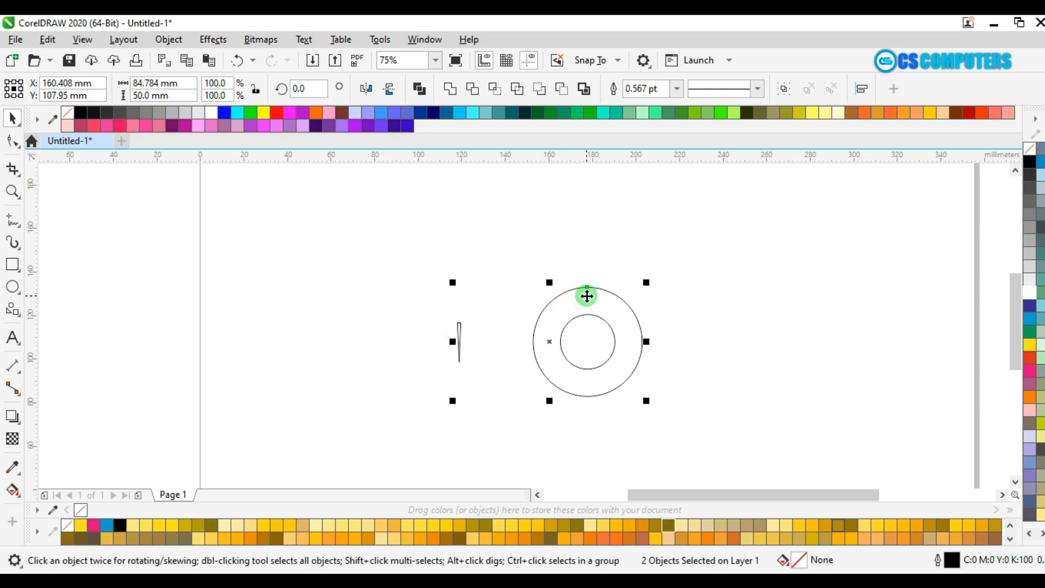
key(t)
key(c)
click(670, 292)
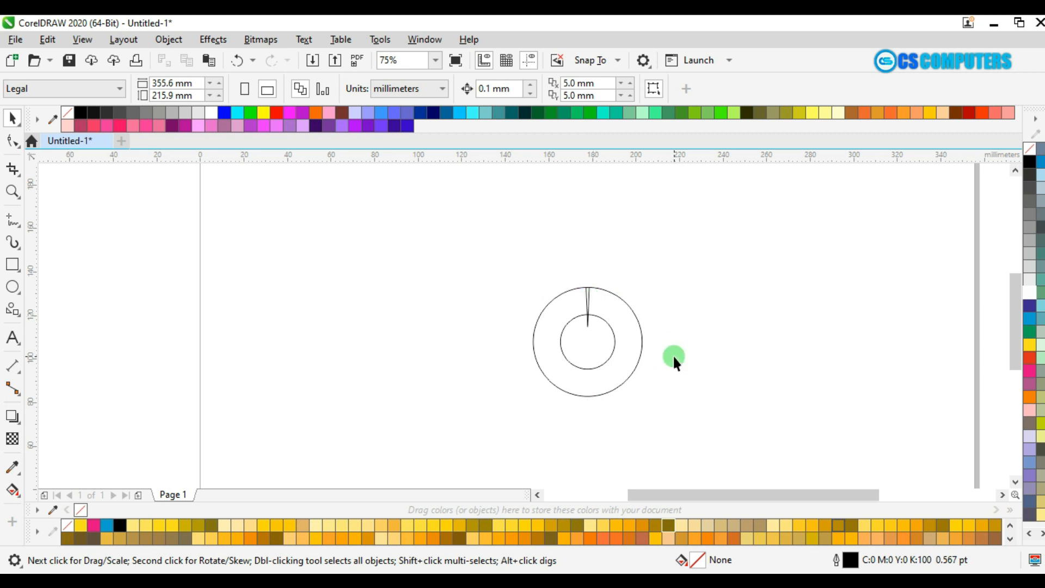
- Draw a horizontal straight line about 9 mm long with the Freehand tool and centre it on the page
scroll(673, 354, up, 3)
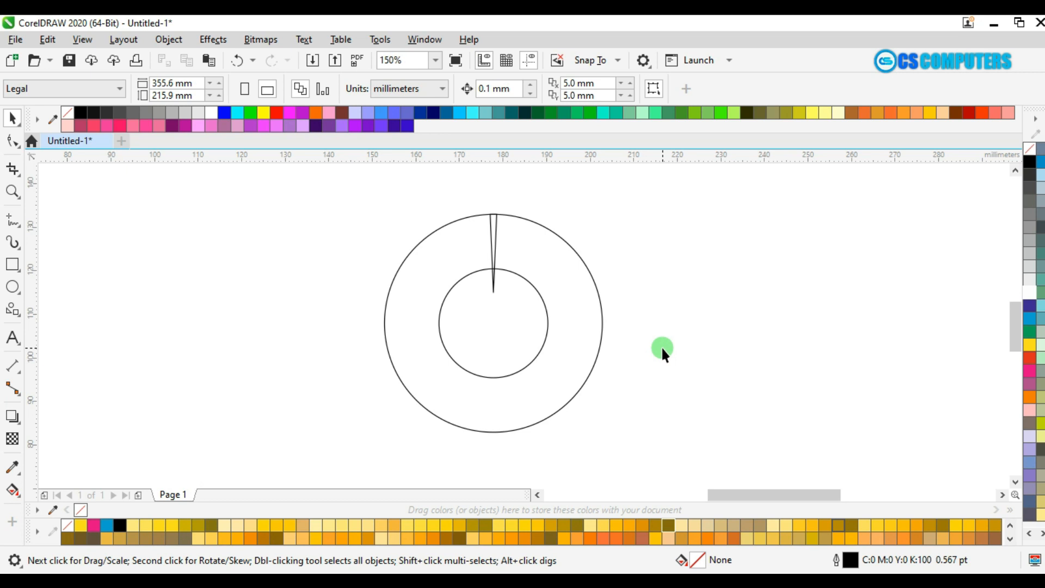
key(F5)
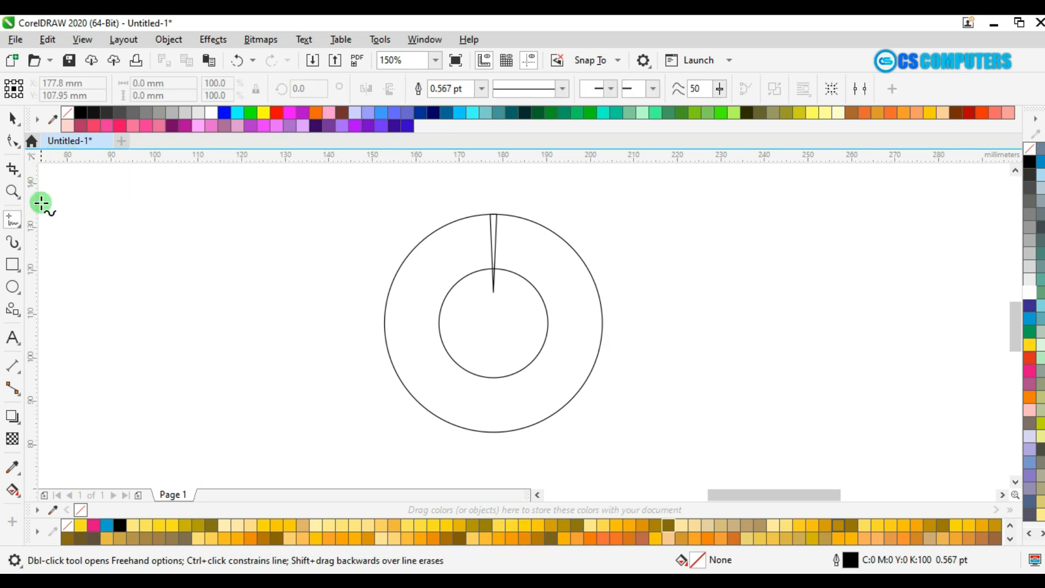
click(17, 224)
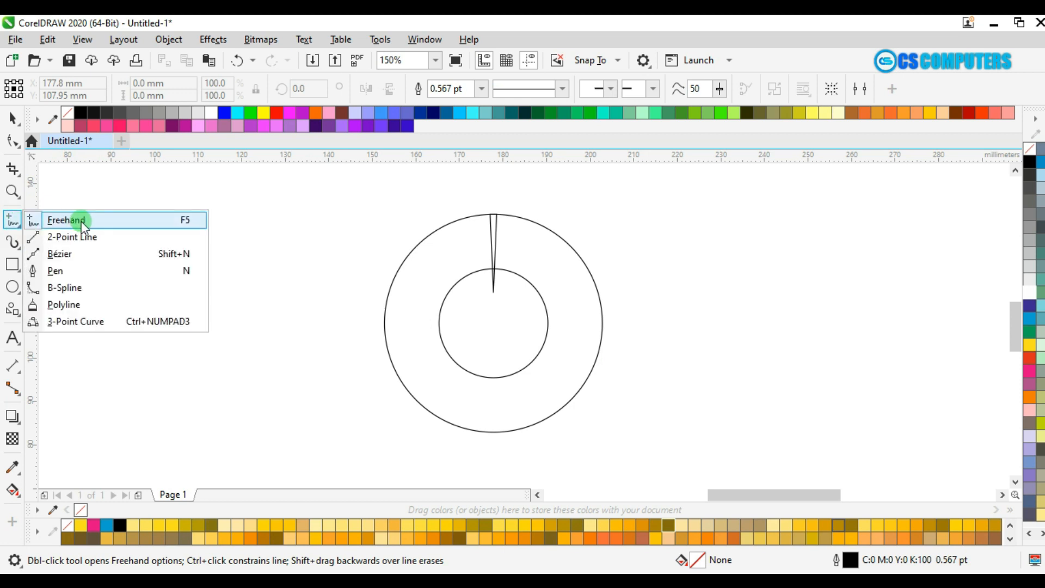
click(148, 222)
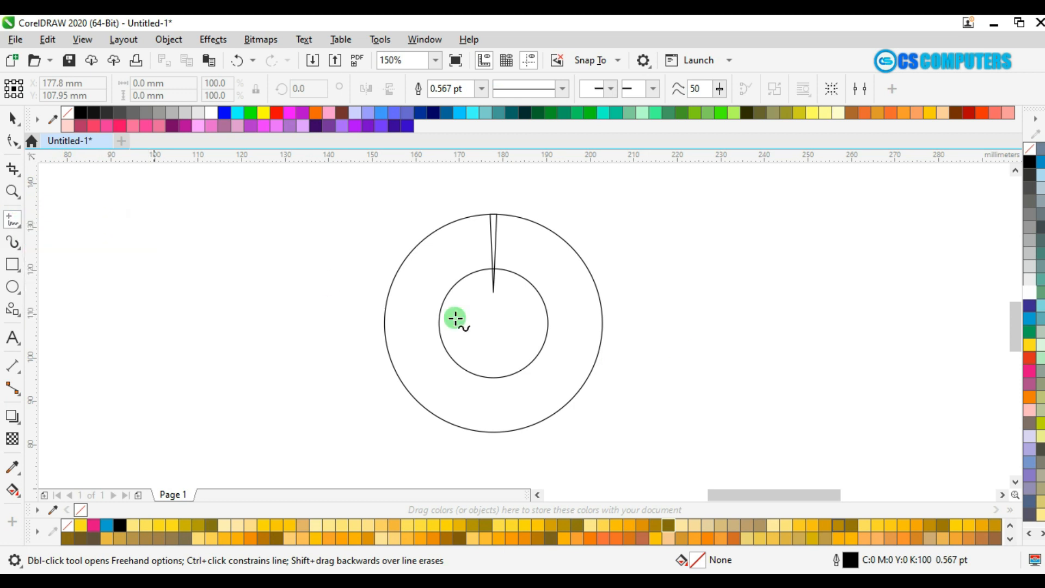
key(ctrl)
ctrl+click(655, 278)
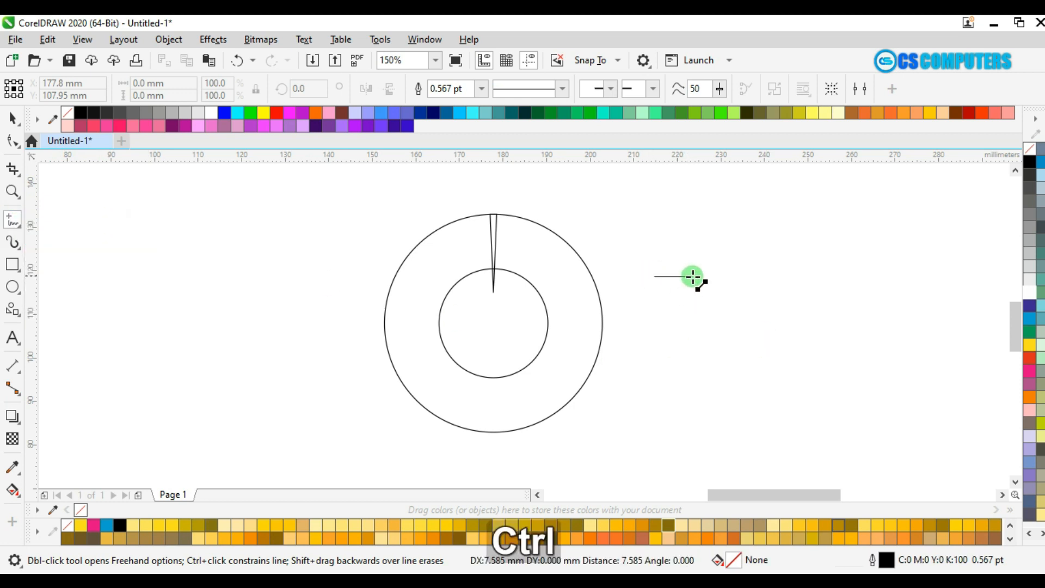
ctrl+click(693, 278)
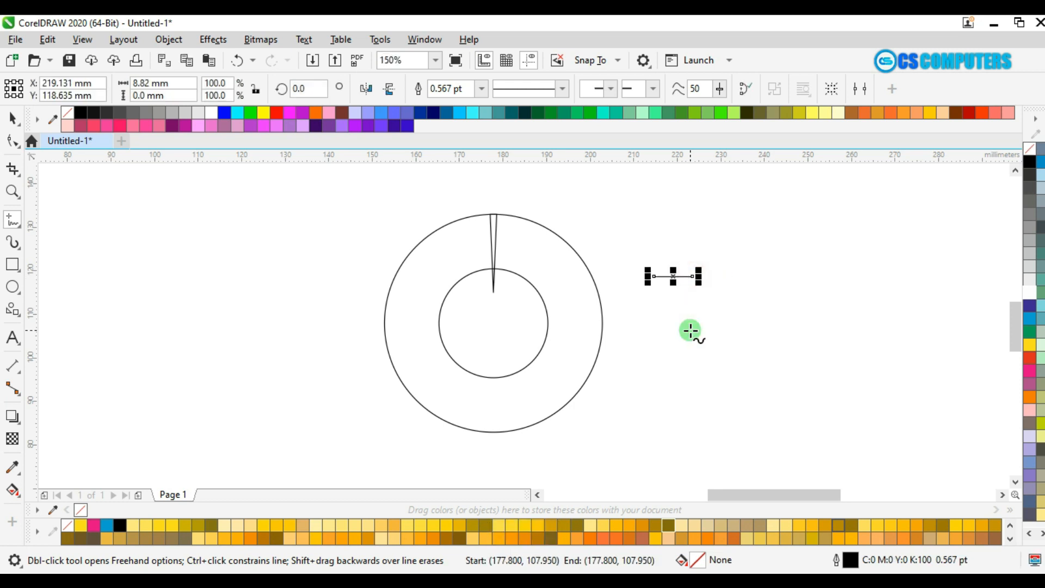
key(p)
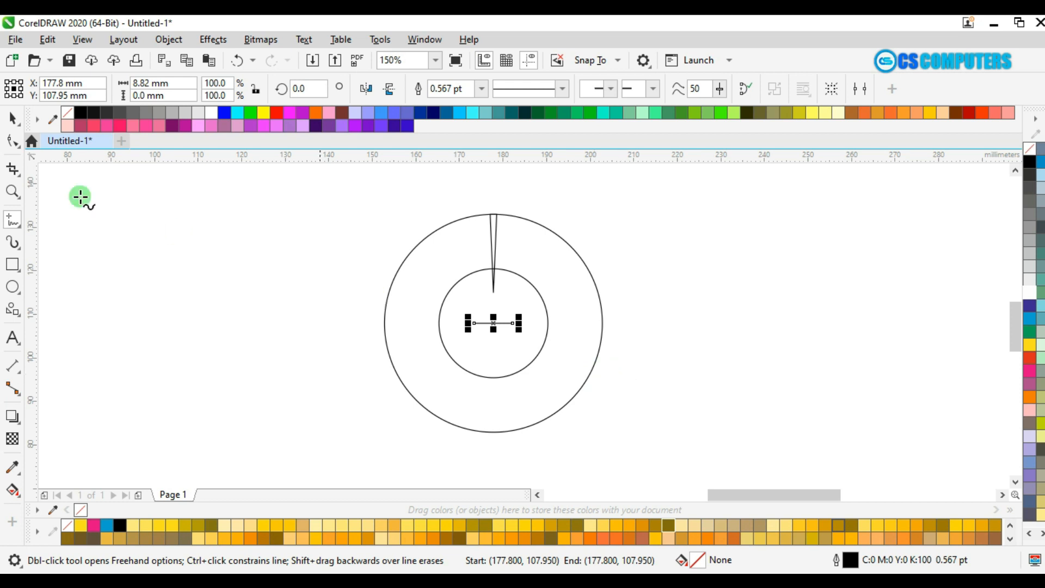
click(12, 118)
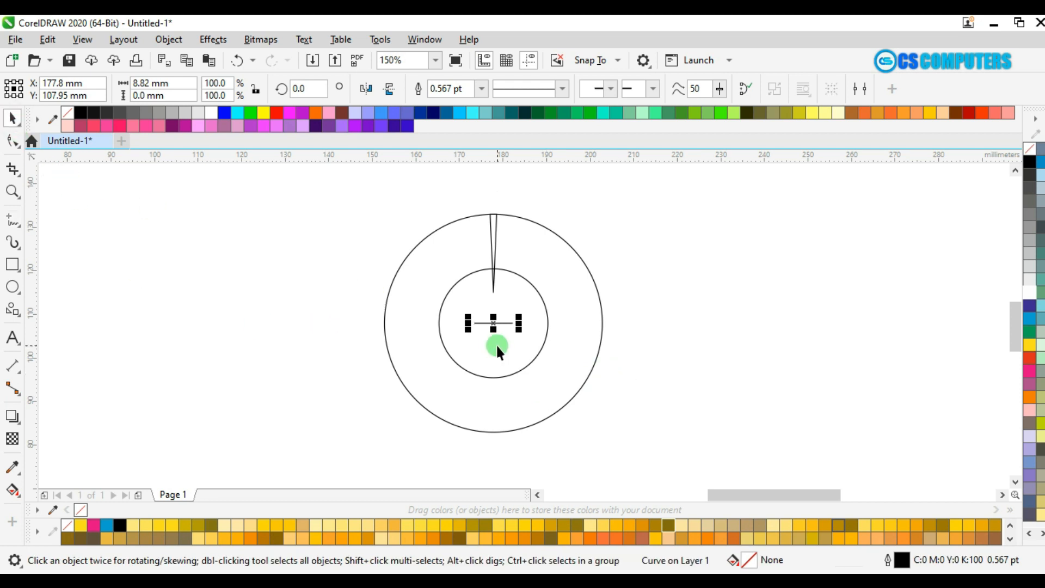
- Create a vertically mirrored copy of the triangle and the centre line below the common centre
click(472, 192)
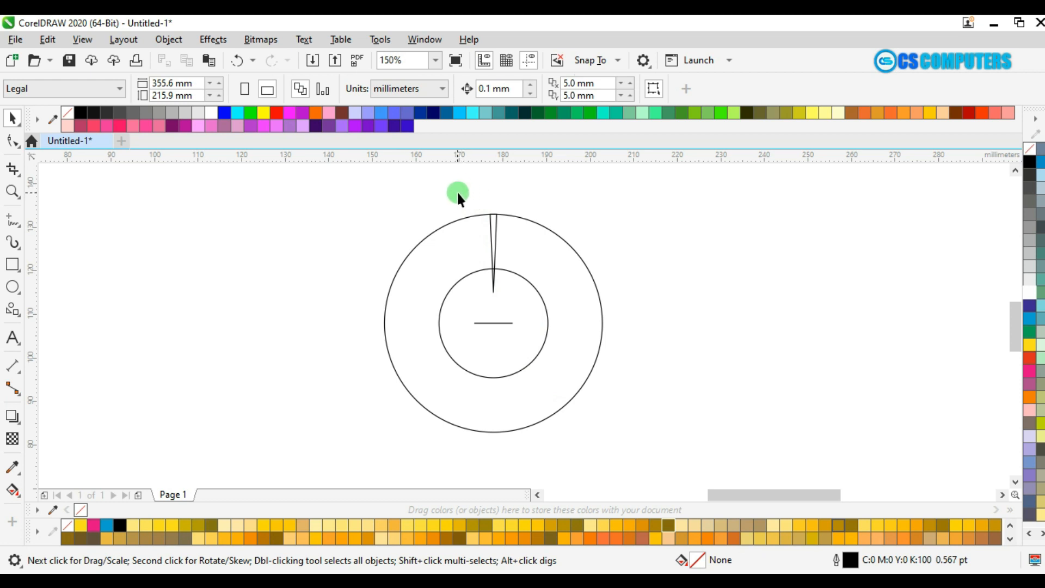
drag(459, 194, 521, 342)
key(ctrl+z)
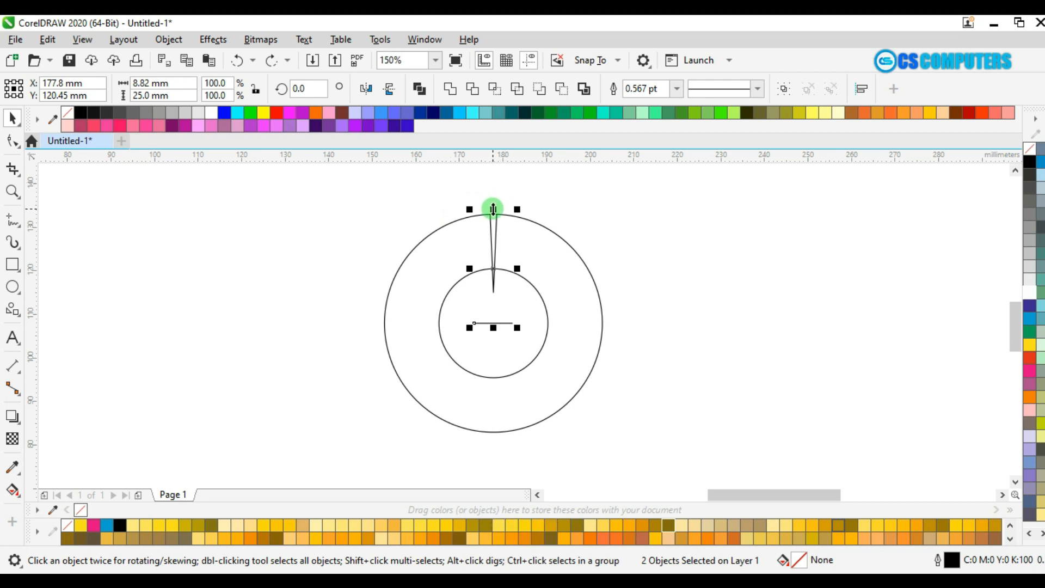
drag(493, 209, 490, 362)
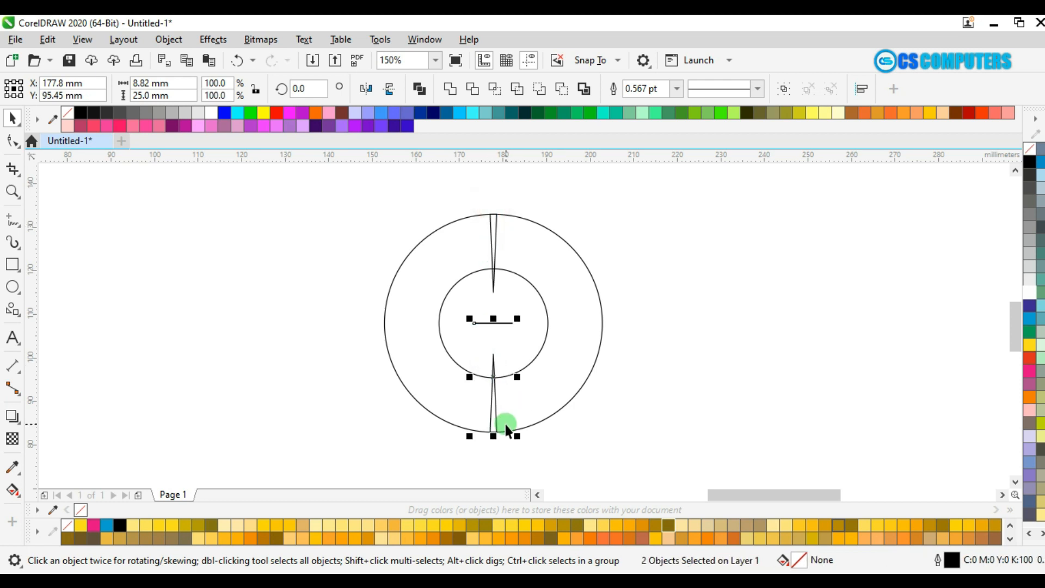
click(634, 299)
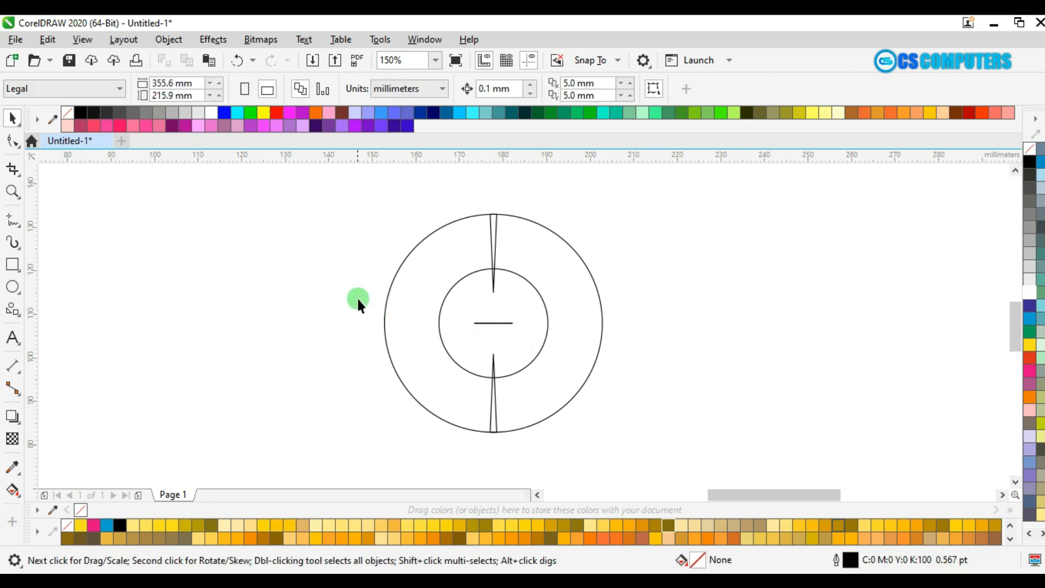
- Delete the two overlapping centre lines and cut both concentric circles to the clipboard
drag(359, 303, 529, 343)
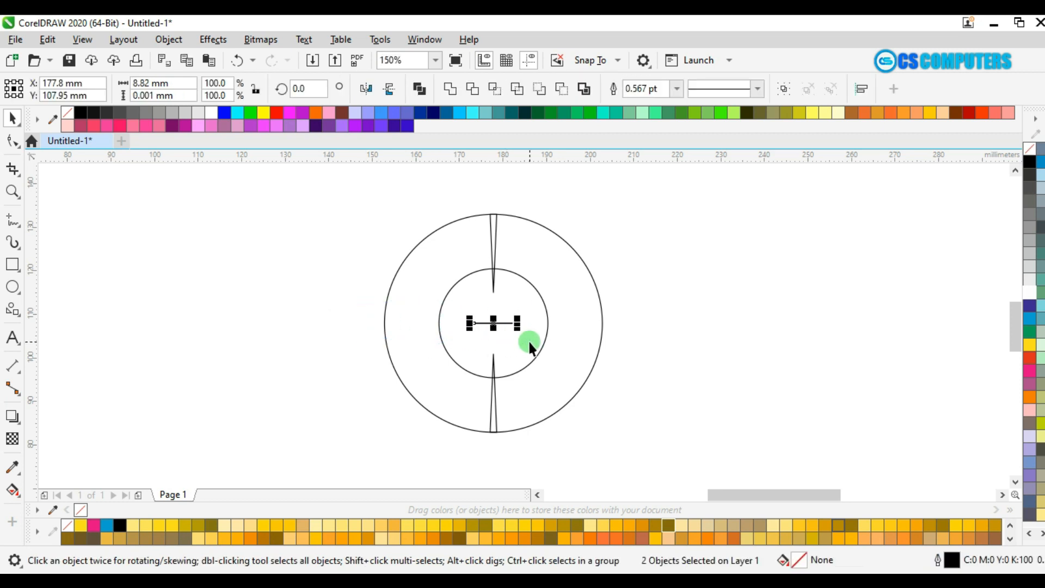
key(Delete)
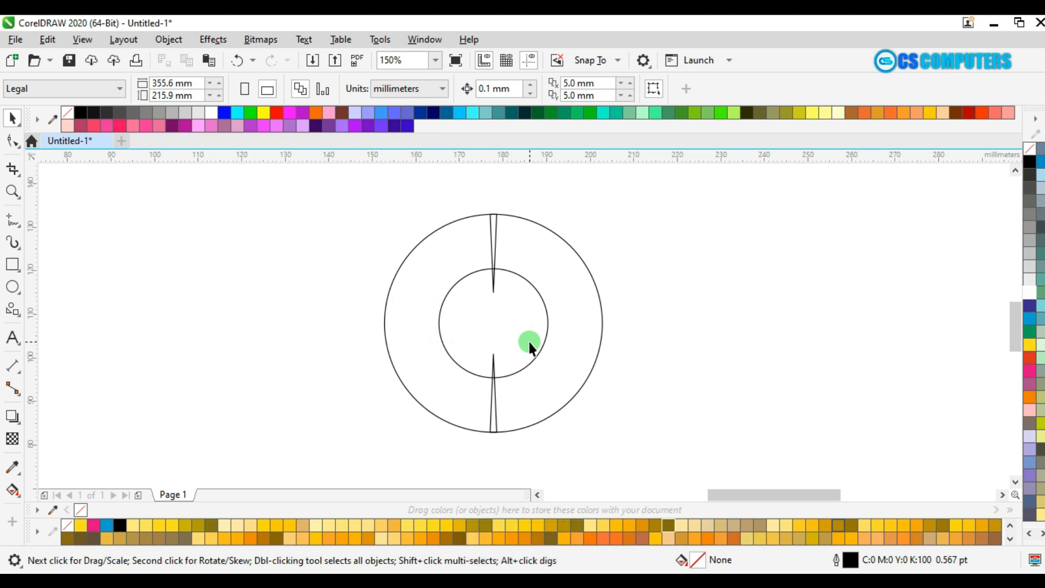
click(585, 267)
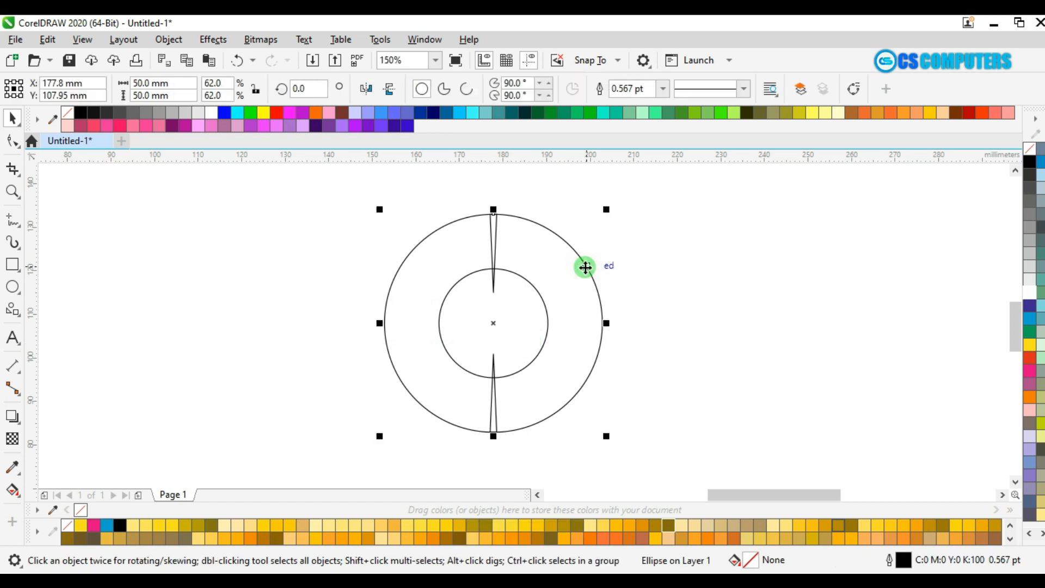
shift+click(541, 299)
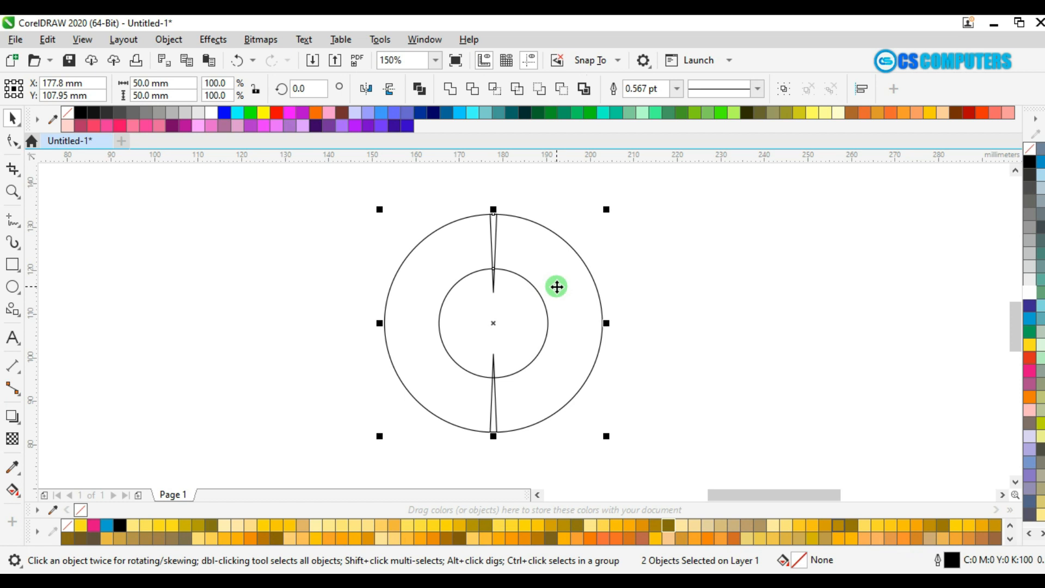
key(ctrl+x)
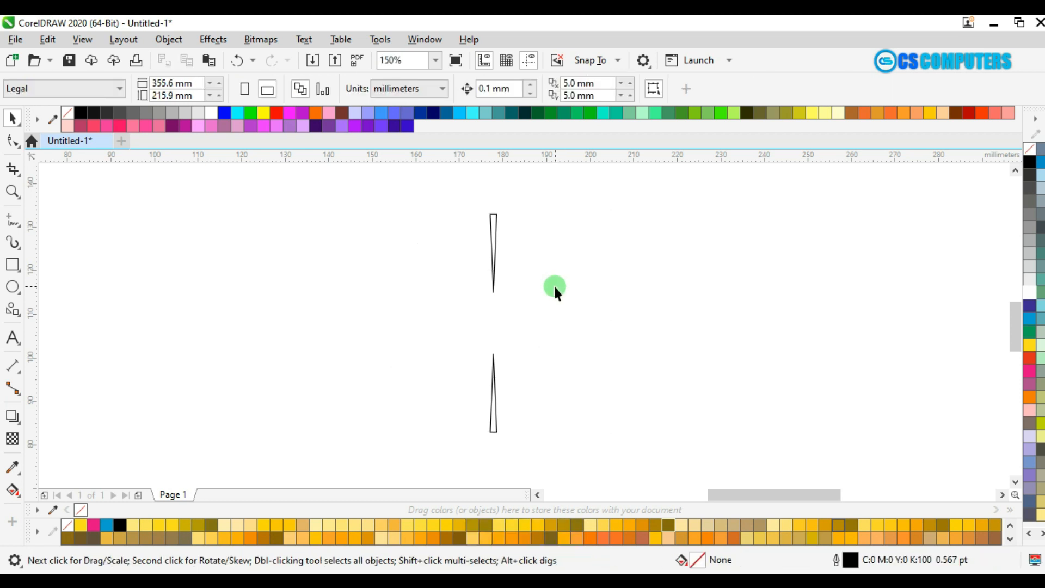
- Group the two opposite triangles at their original position
drag(453, 190, 568, 459)
click(783, 89)
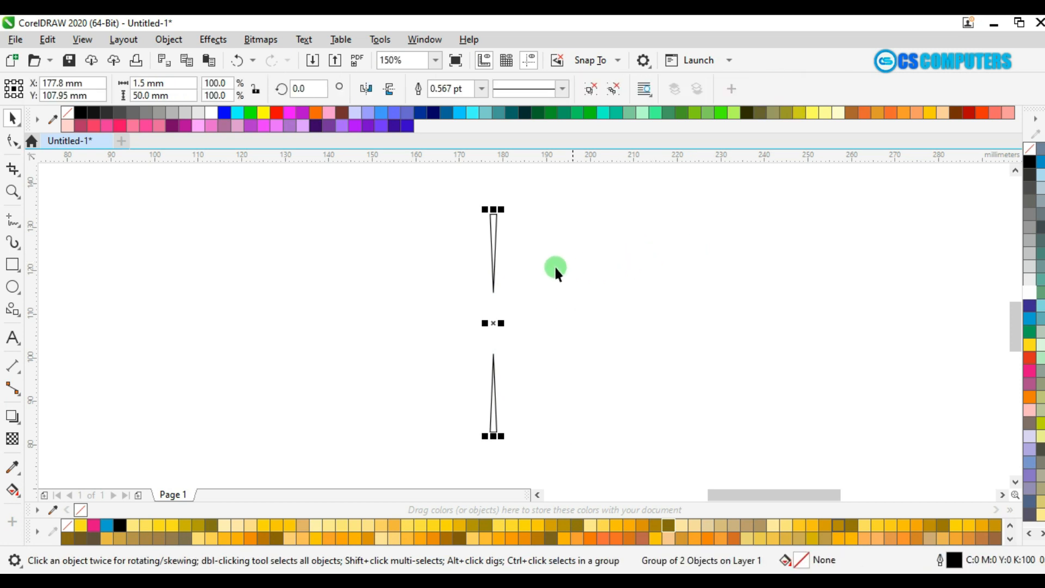
drag(492, 228, 525, 229)
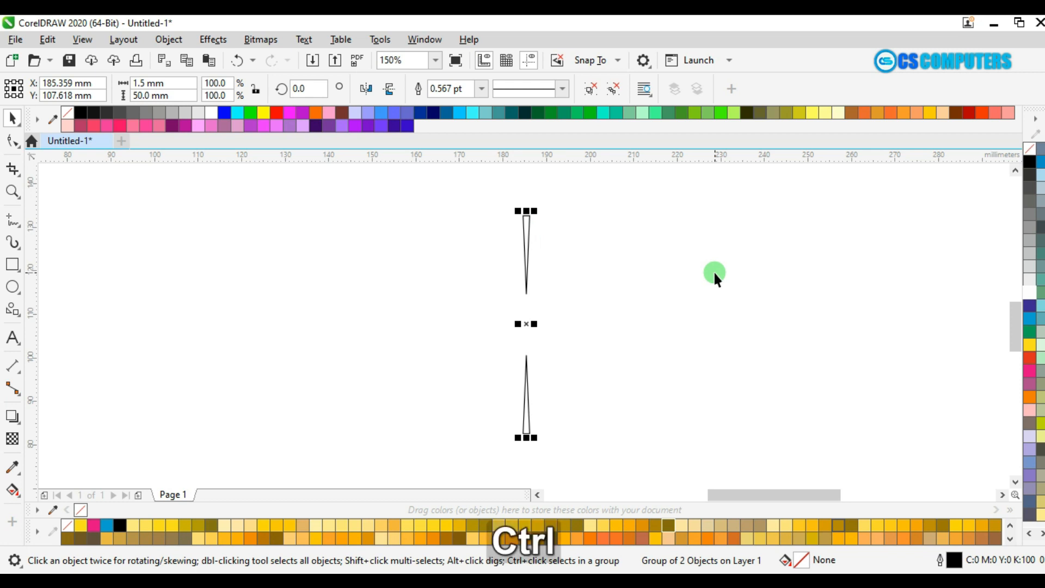
key(ctrl+z)
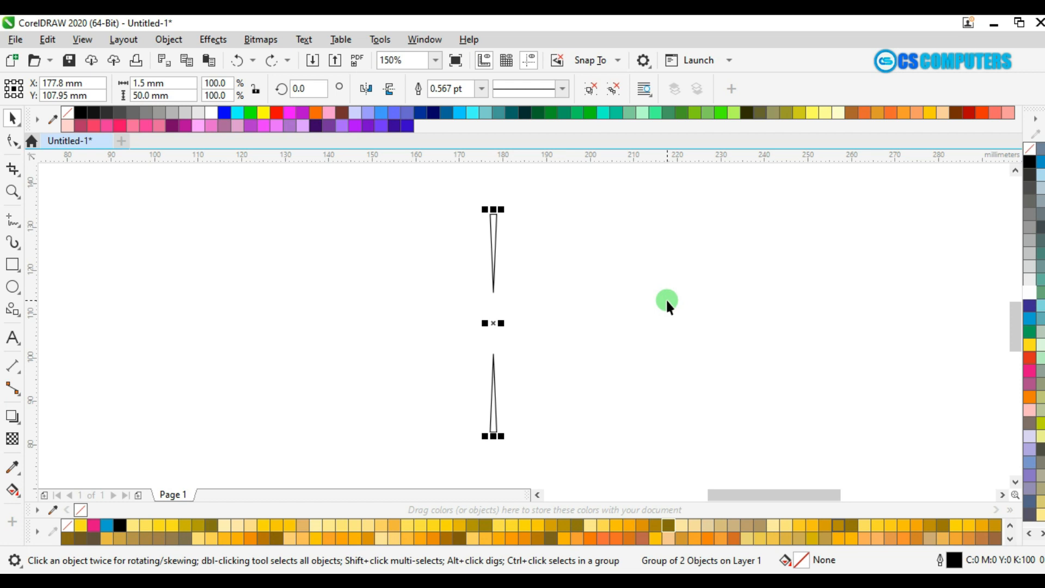
- Duplicate the triangle group in place and rotate the copy by 15 degrees
key(KP_Add)
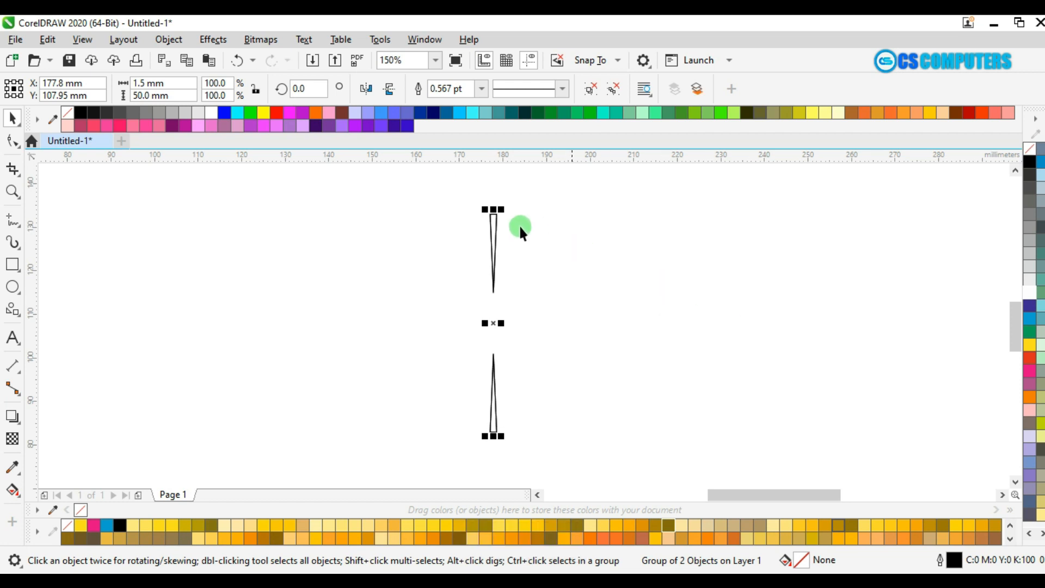
drag(495, 223, 562, 227)
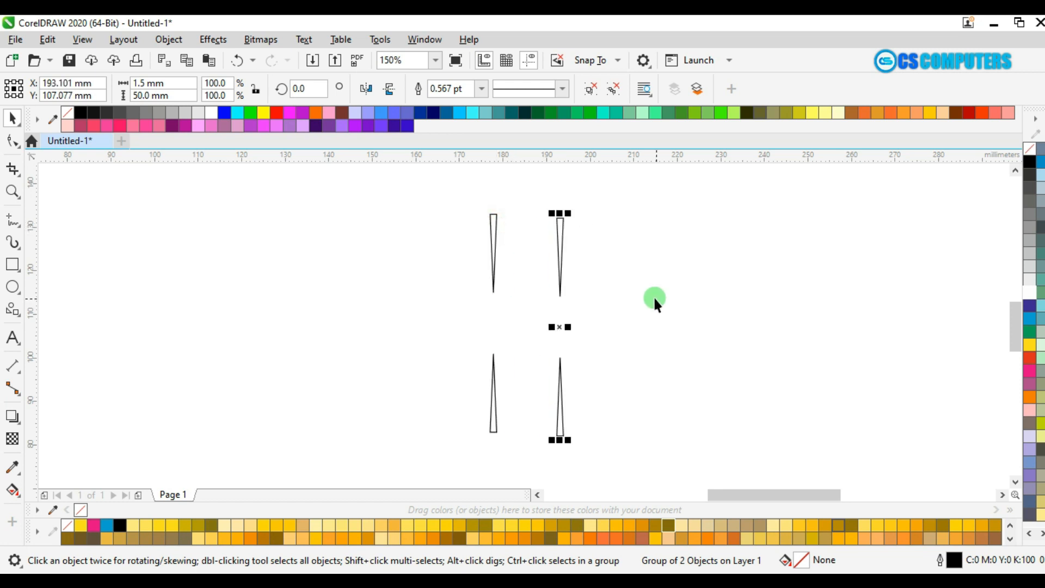
key(ctrl+z)
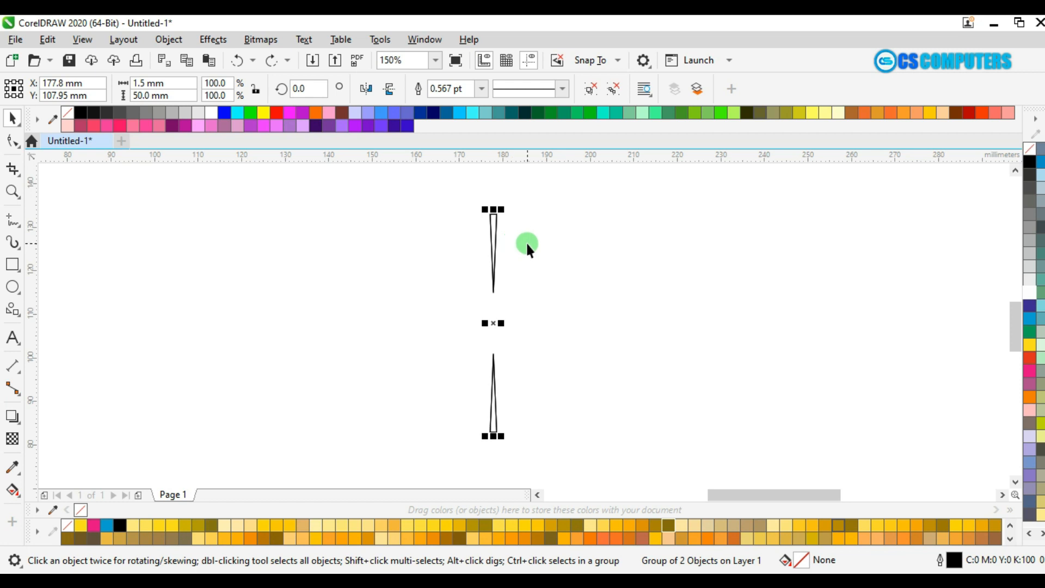
click(313, 89)
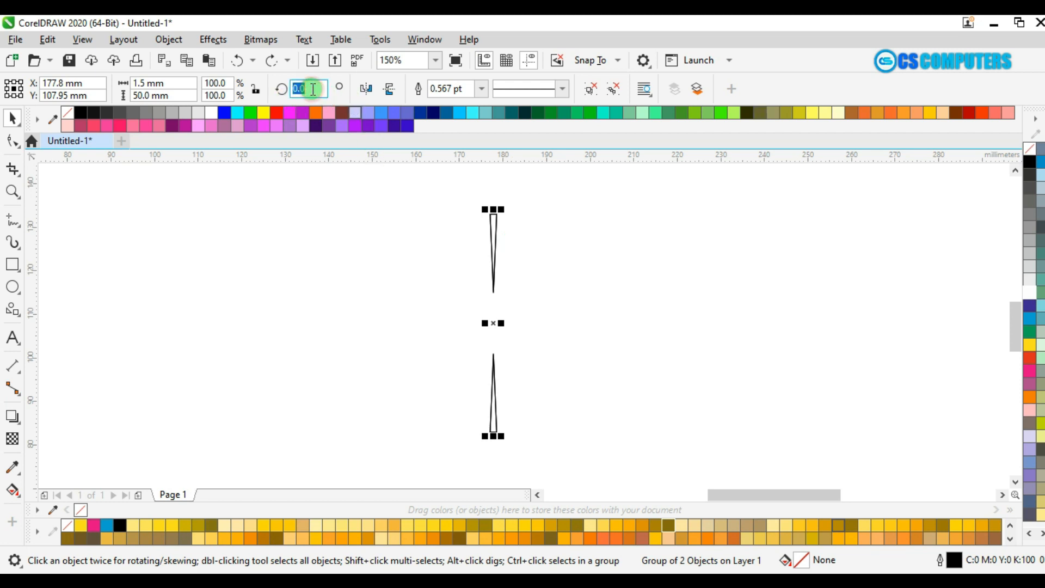
text(15)
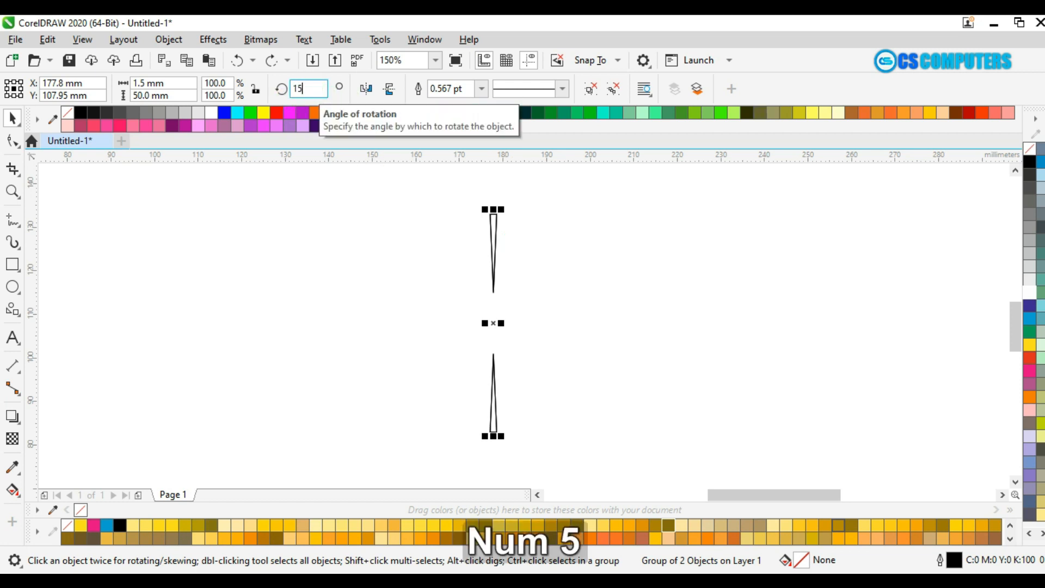
key(Return)
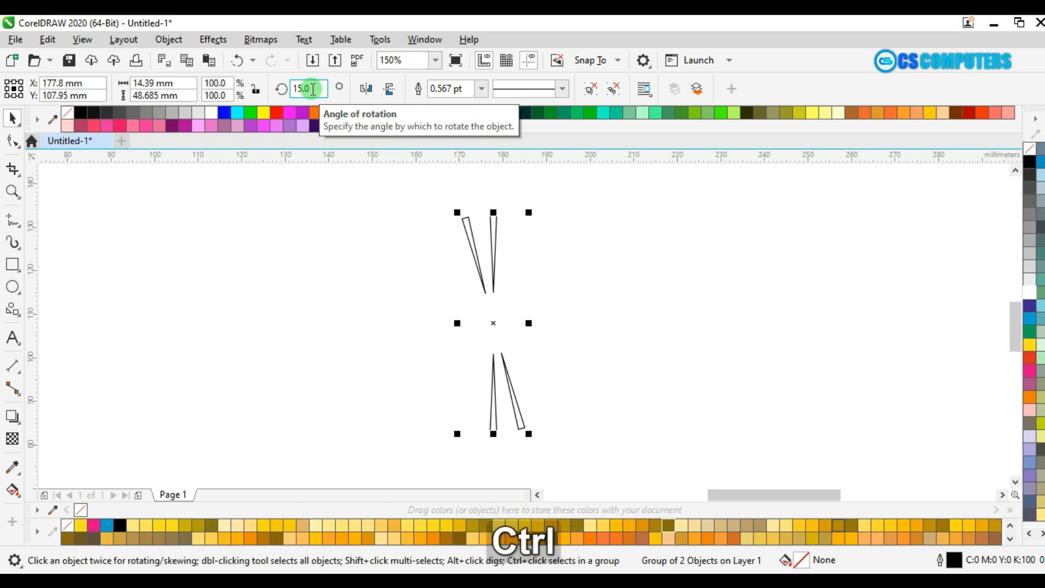
- Repeat the rotated duplication of the triangle pair in 15-degree increments until the rays complete a full circle
key(ctrl+d)
key(ctrl+d)
key(ctrl+d)
key(ctrl+d)
key(ctrl+d)
key(ctrl+d)
key(ctrl+d)
key(ctrl+d)
key(ctrl+d)
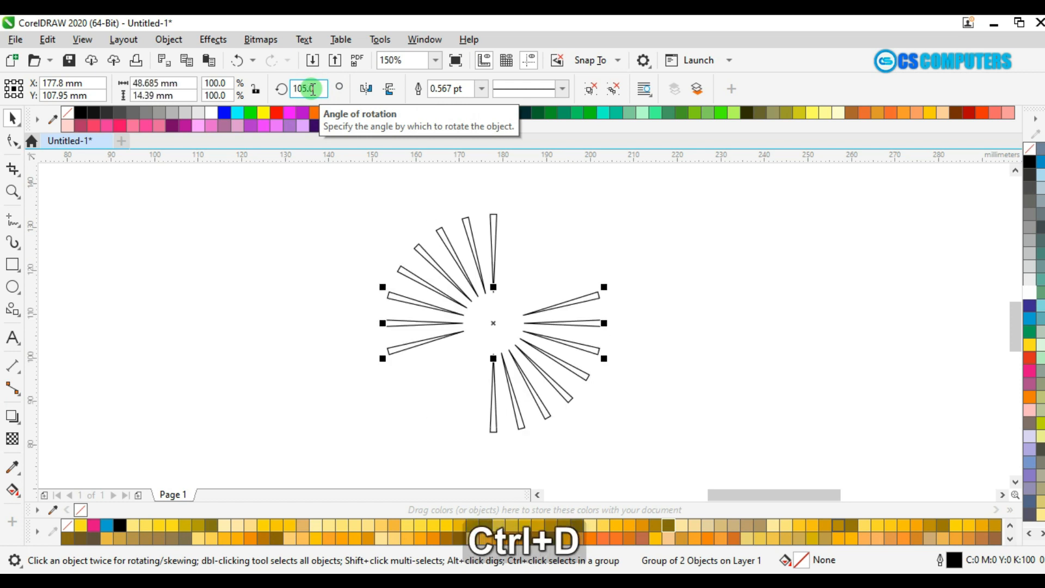
key(ctrl+d)
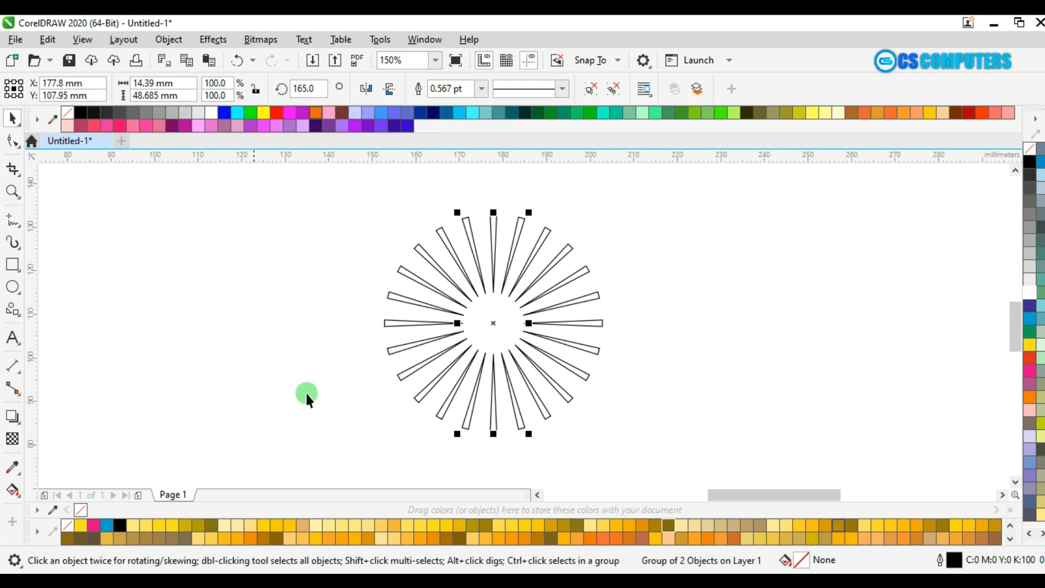
- Group all the triangle pairs of the ray pattern into one object
click(661, 337)
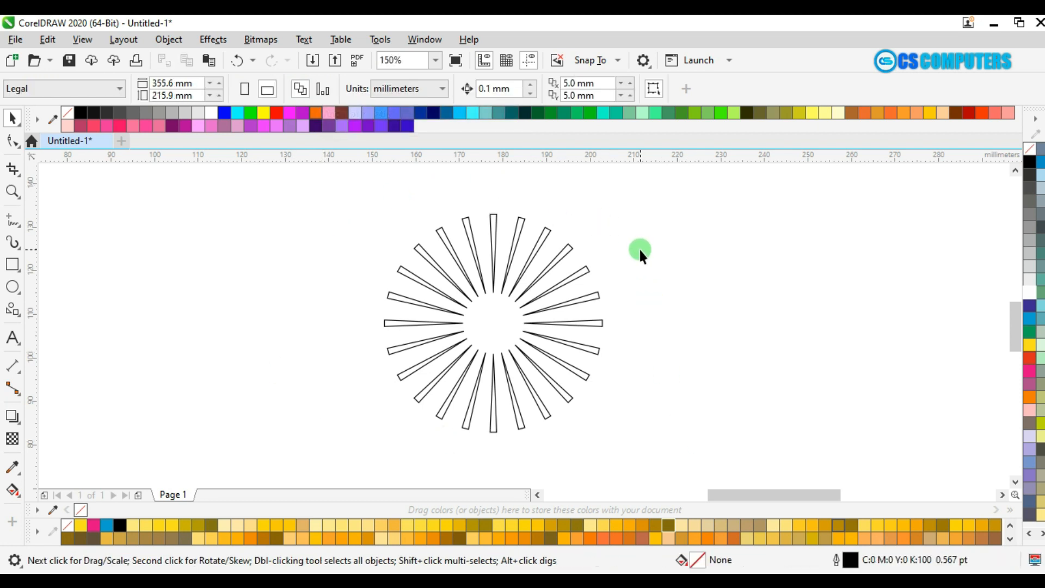
drag(376, 337, 670, 456)
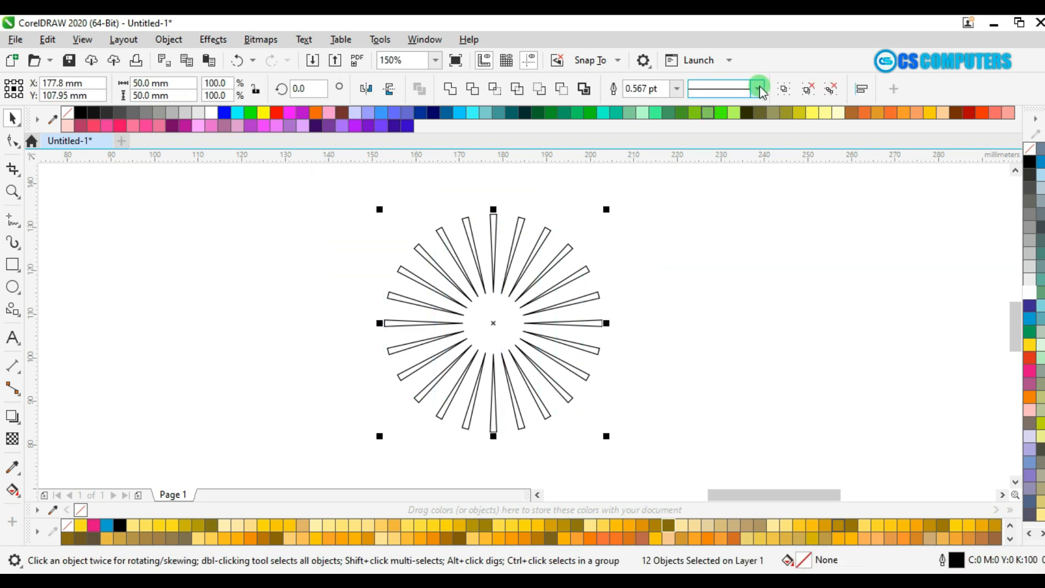
click(784, 88)
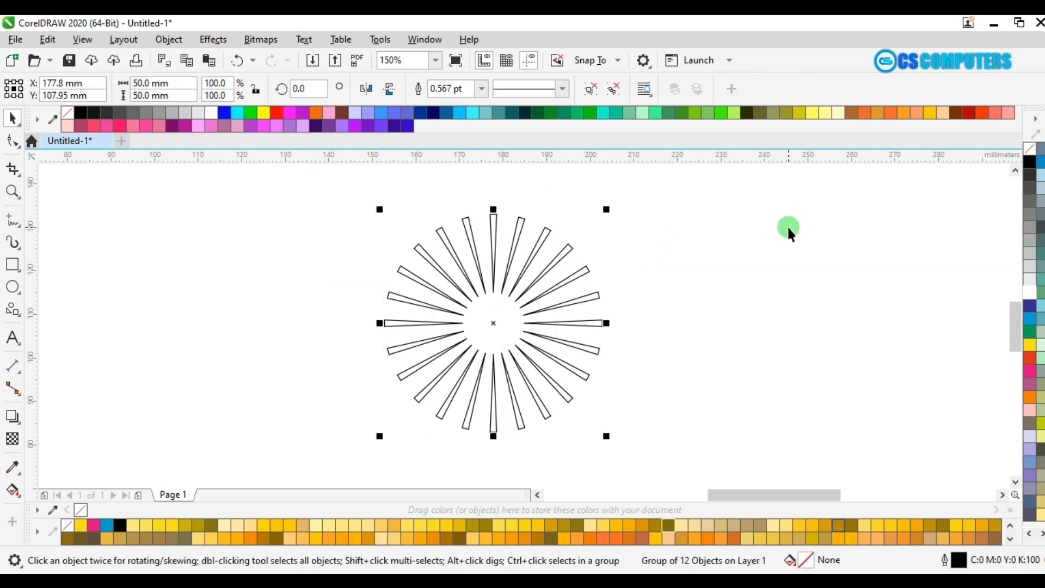
- Duplicate the grouped ray pattern in place and rotate the copy by 7.5 degrees to fill the gaps
key(KP_Add)
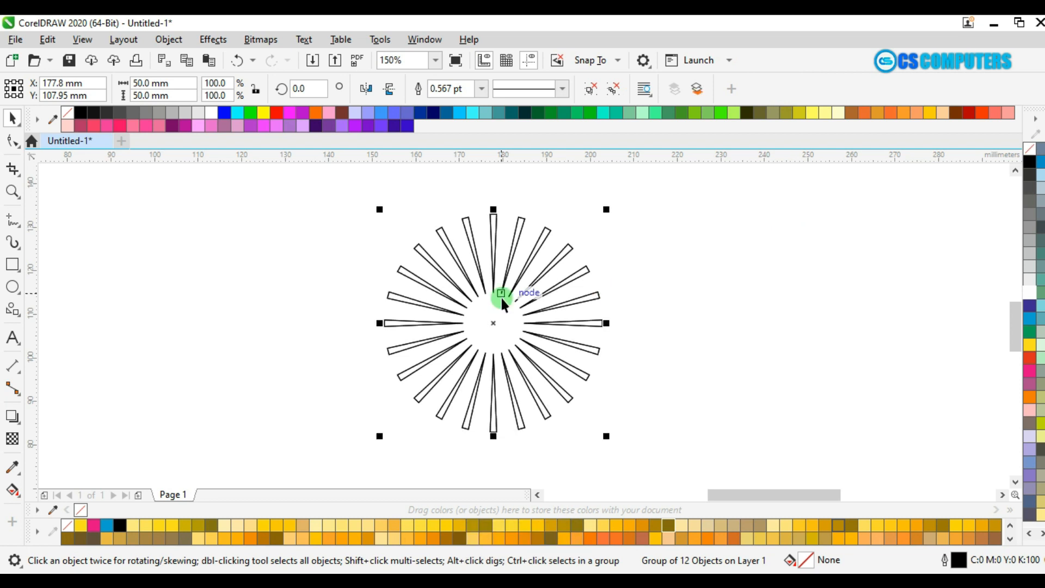
click(312, 89)
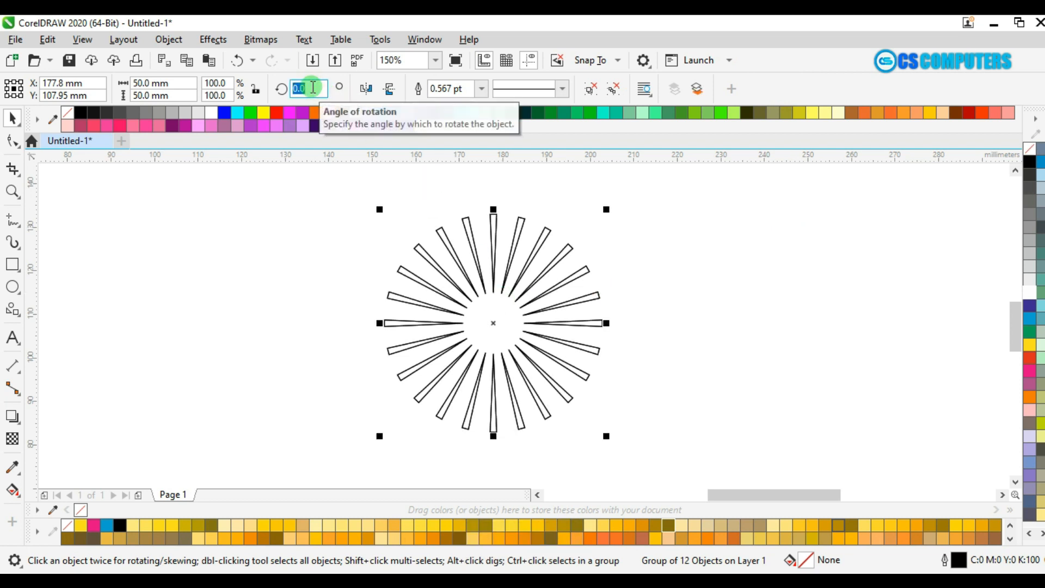
text(7.5)
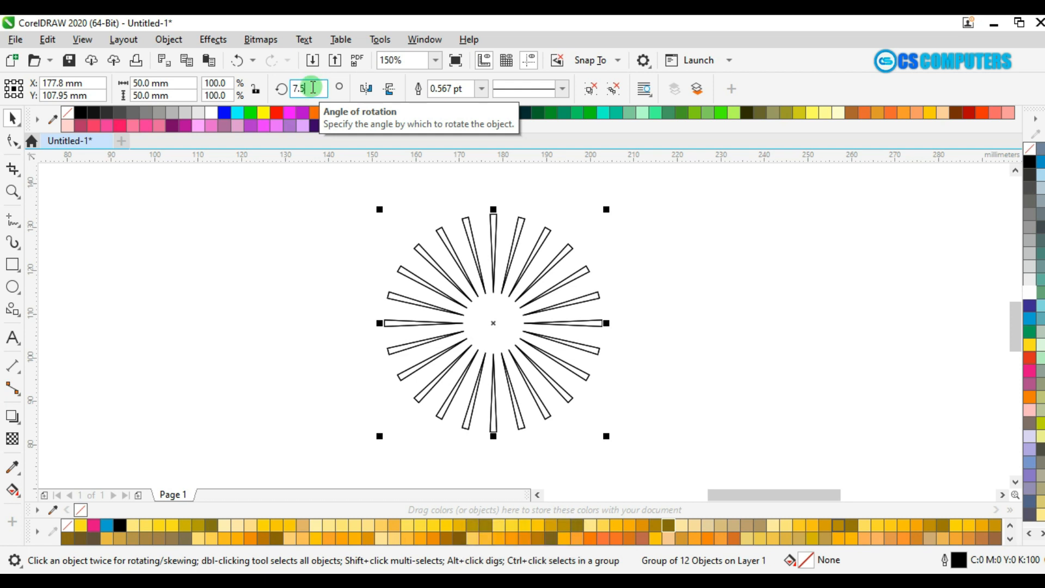
key(Return)
click(666, 300)
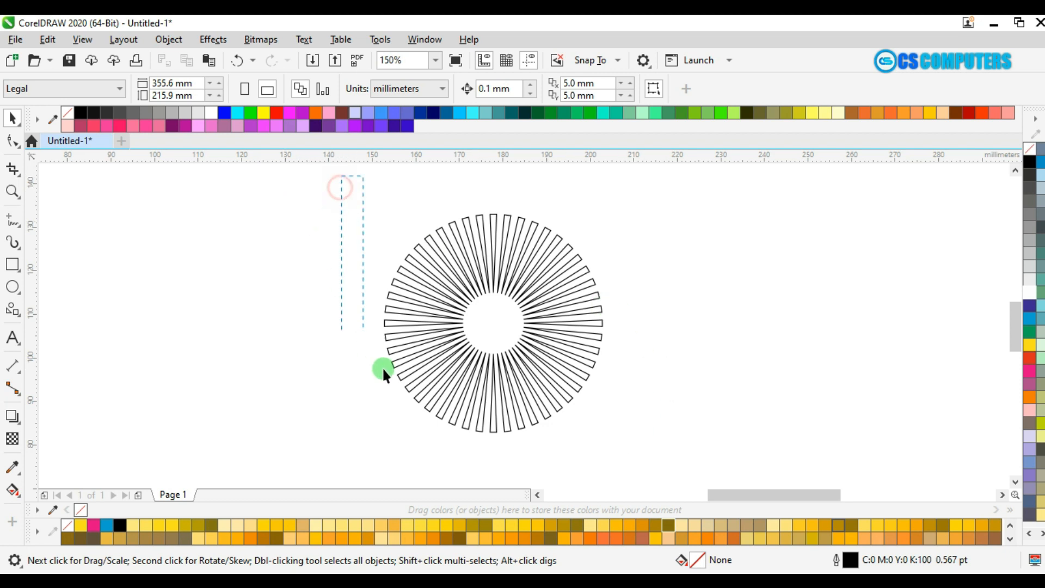
- Group both ray patterns, fill the group with PANTONE 133 UP and remove its outline
drag(383, 371, 652, 465)
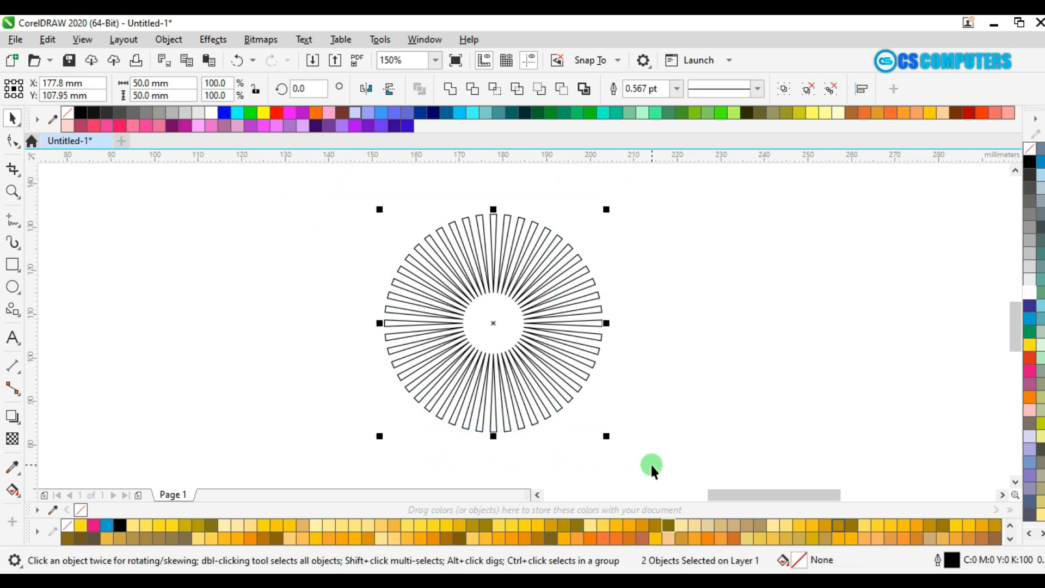
click(784, 89)
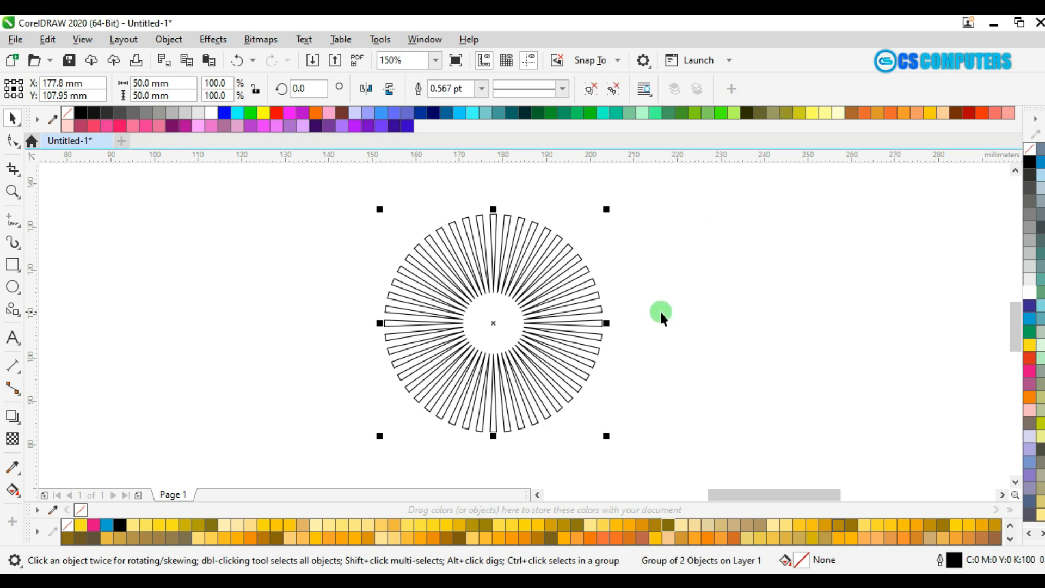
click(668, 526)
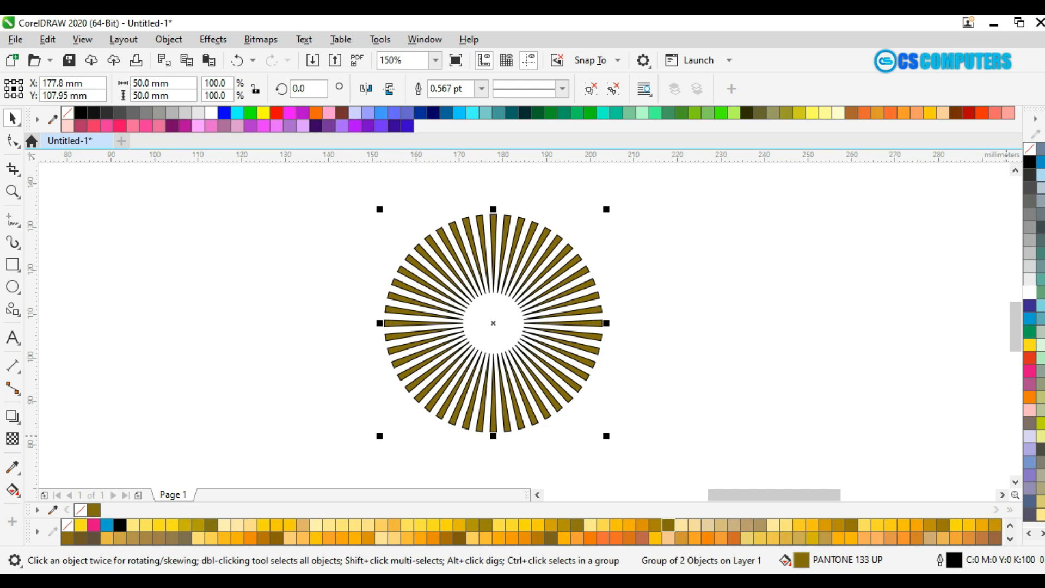
right_click(1033, 148)
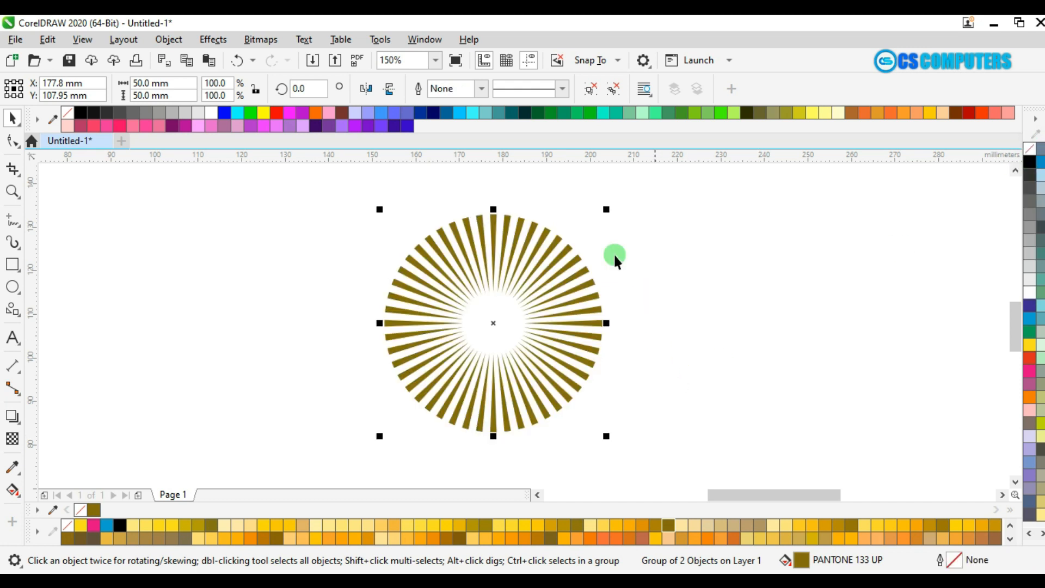
click(652, 334)
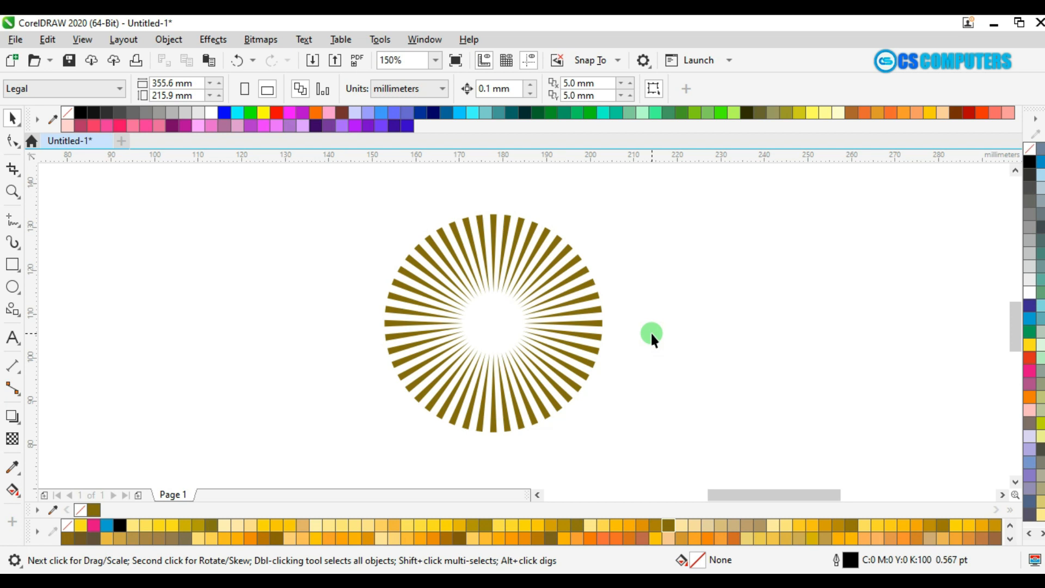
- Paste the two cut circles back over the rays and fill the inner circle with PANTONE 1265 UP
key(ctrl+v)
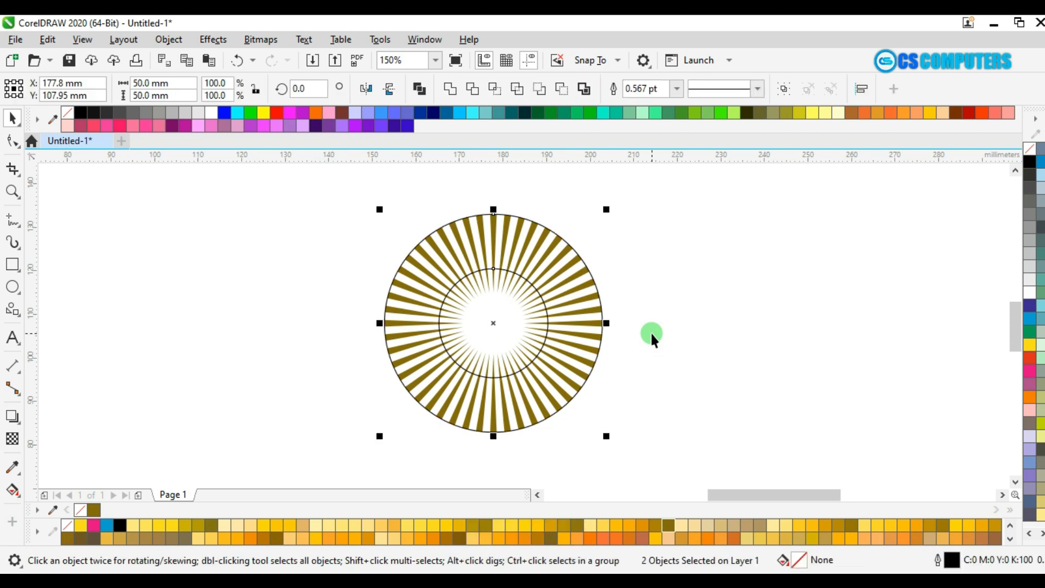
click(652, 315)
click(570, 324)
click(502, 332)
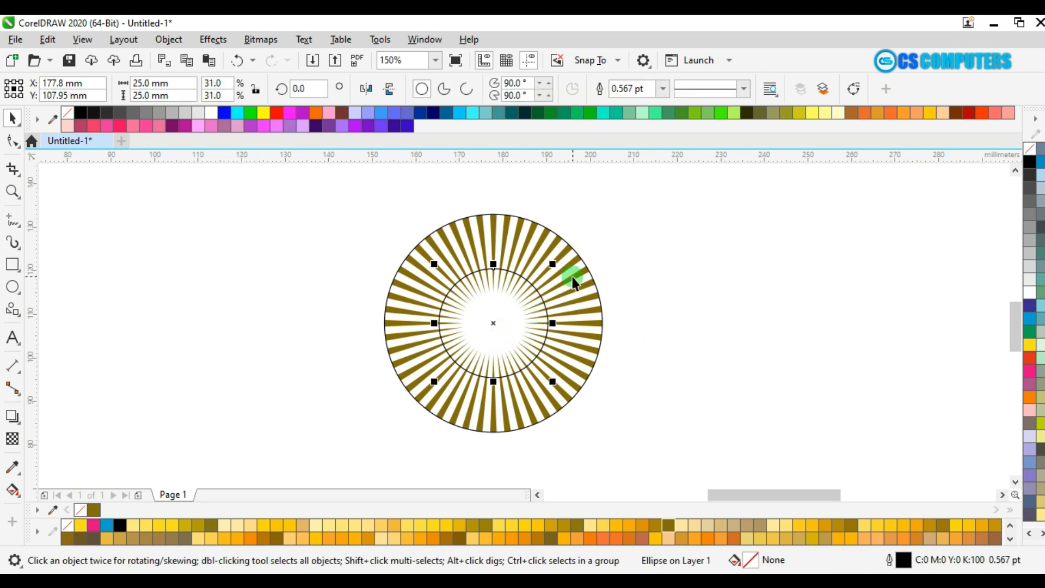
click(852, 524)
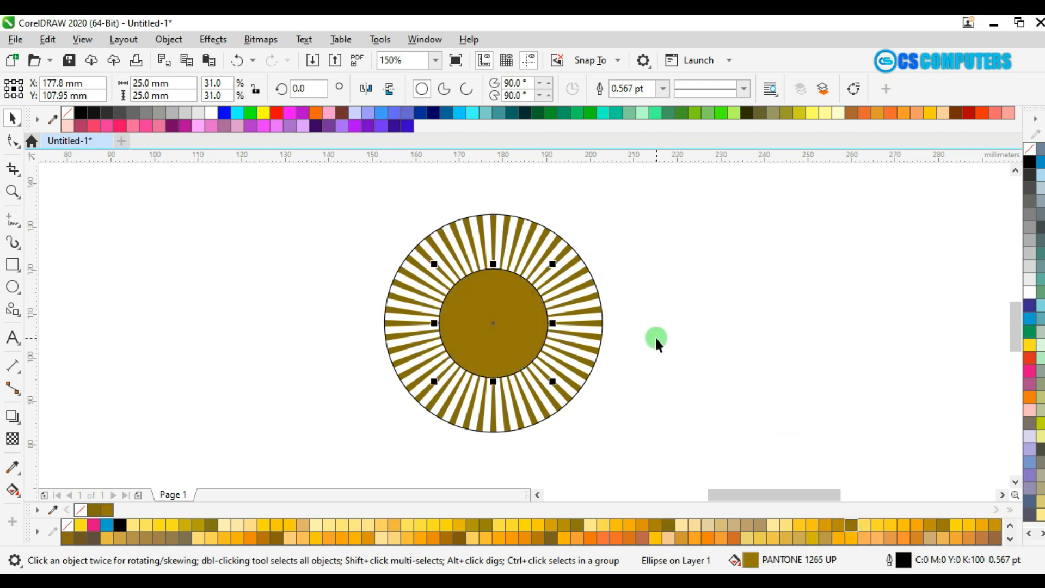
- Bring the outer circle to the front of the design and fill it with PANTONE 117 UP
click(583, 264)
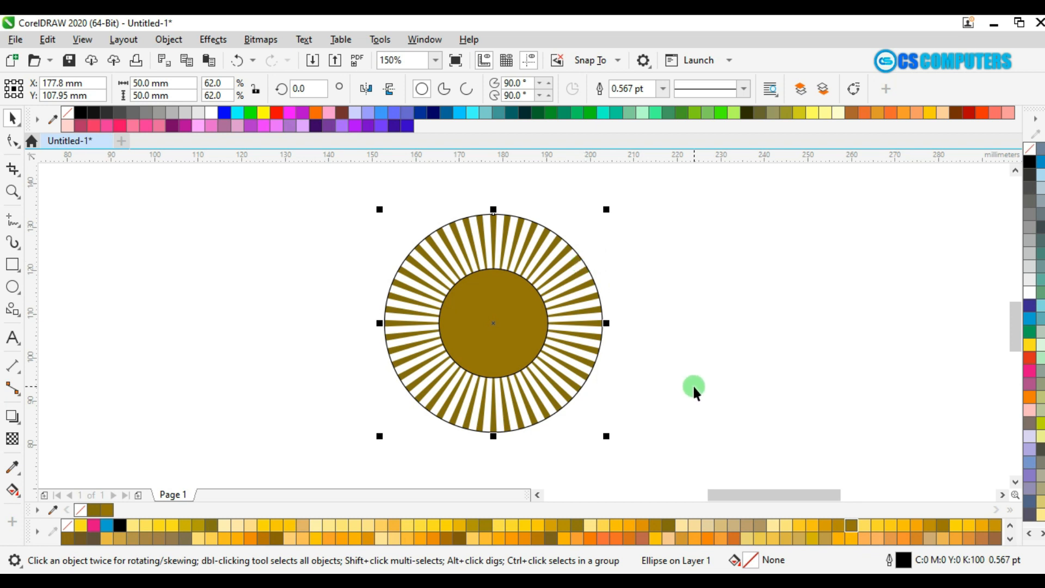
click(540, 527)
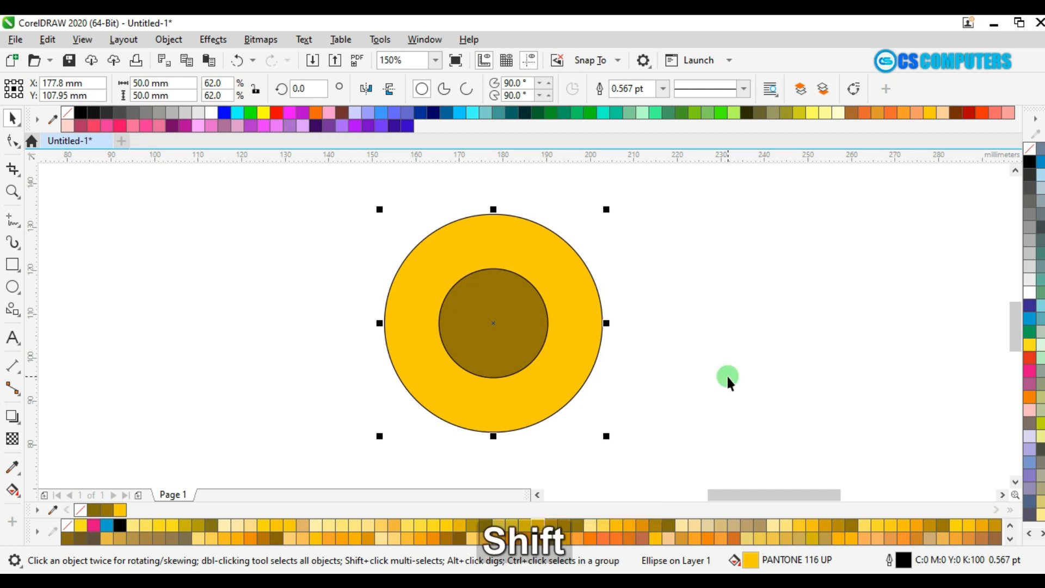
key(shift+Page_Up)
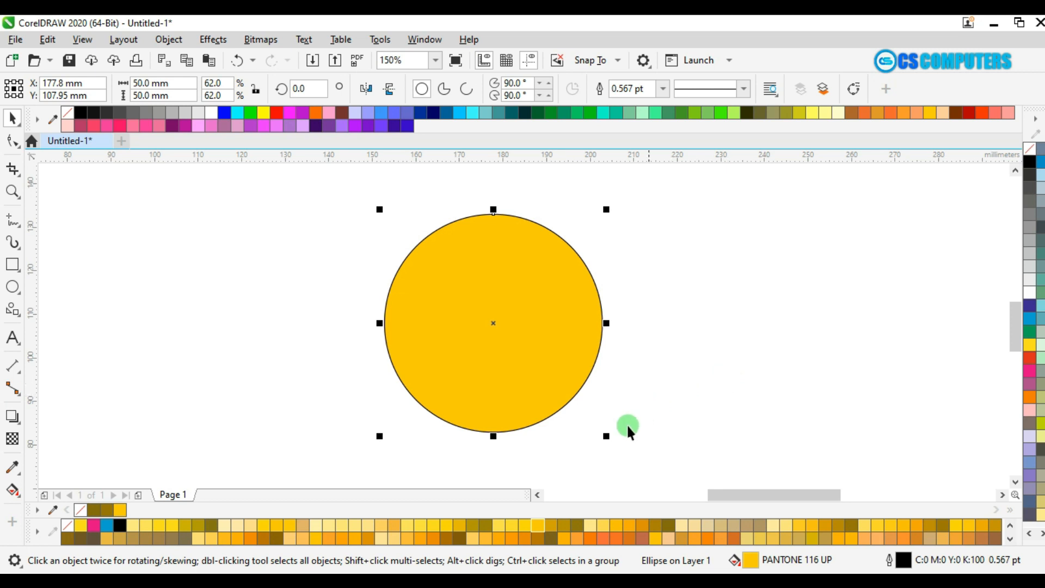
click(551, 525)
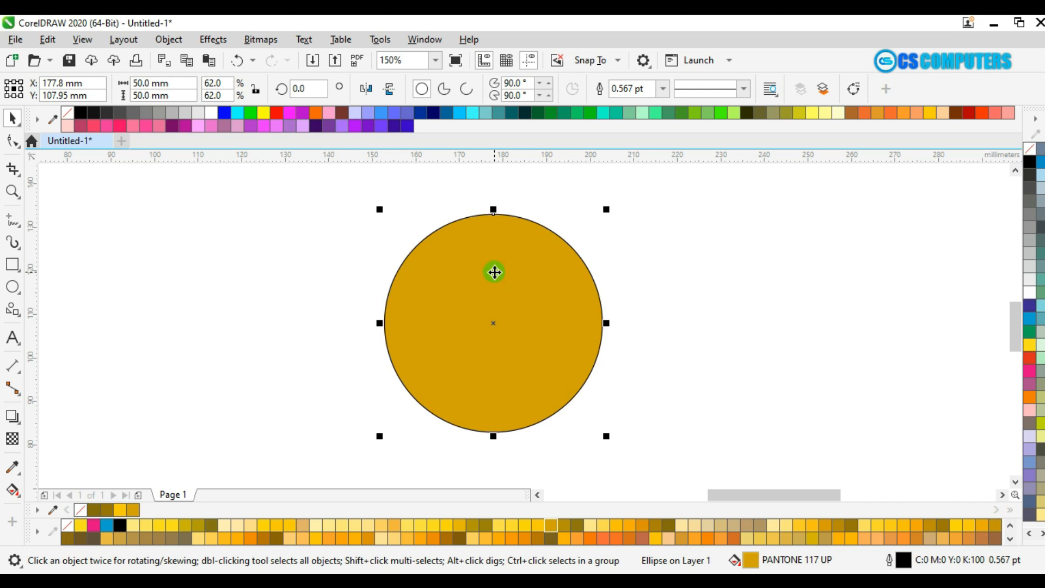
- Give the outer circle an elliptical fountain fill from a white centre to a PANTONE 117 UP edge, and send it behind the rays
click(13, 491)
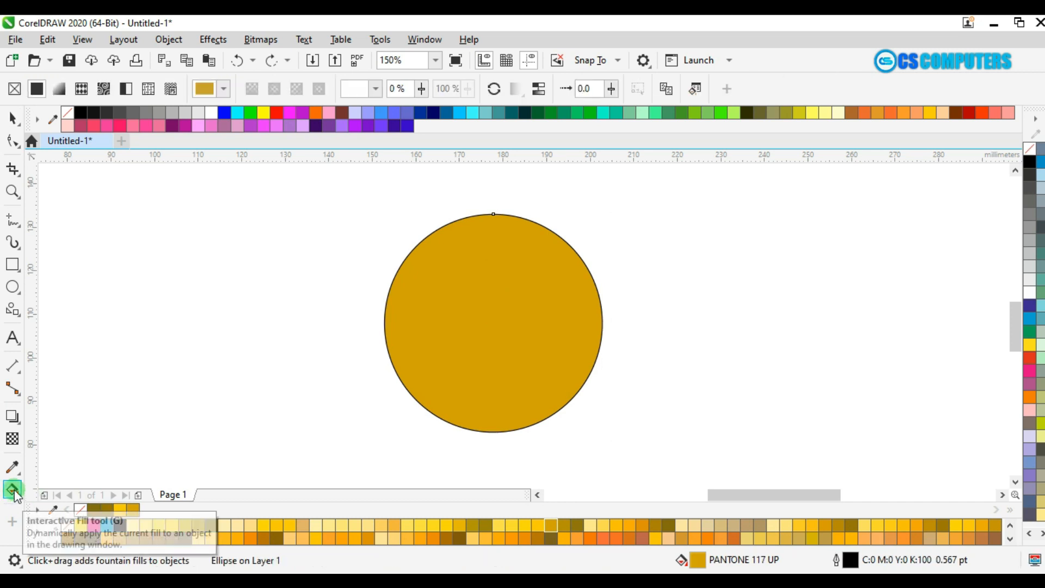
click(18, 495)
click(68, 491)
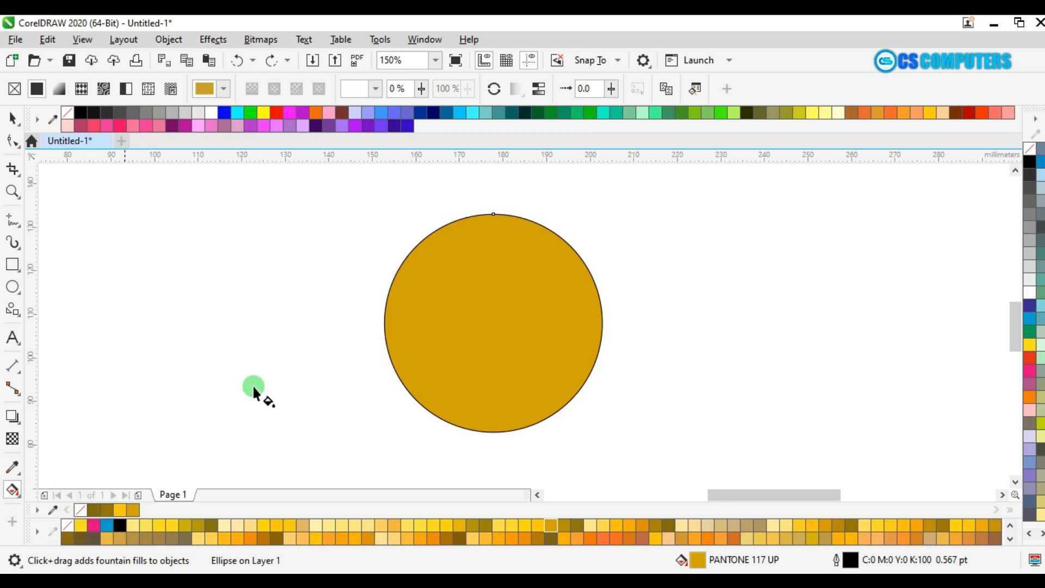
drag(493, 215, 492, 435)
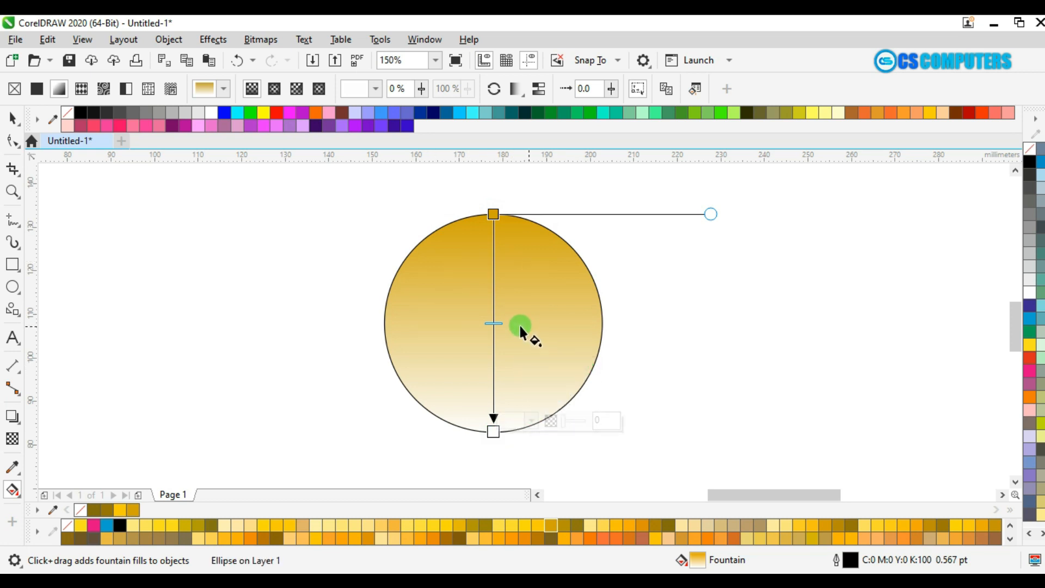
click(275, 88)
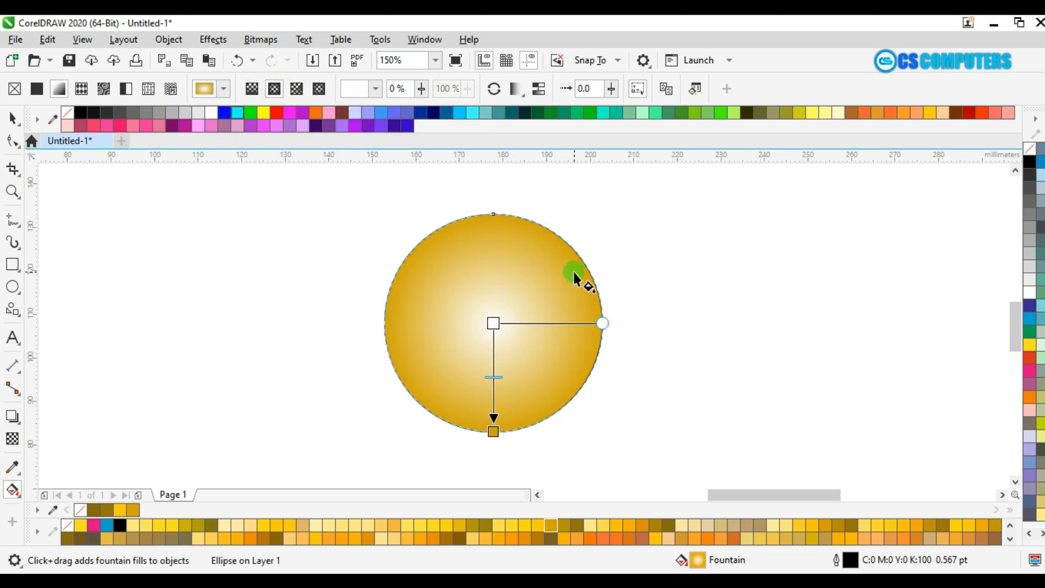
click(12, 118)
click(222, 299)
click(658, 293)
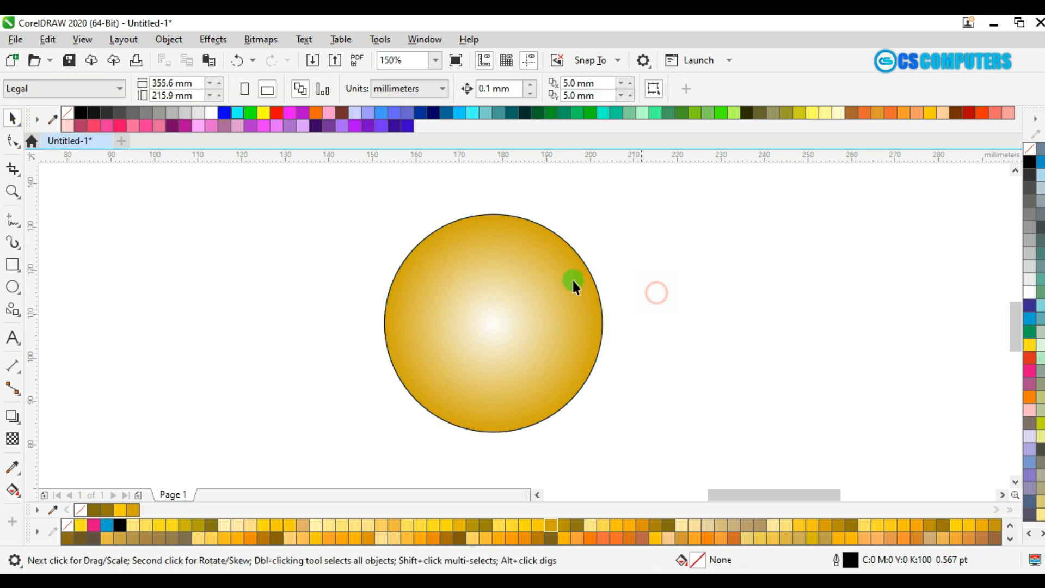
click(573, 279)
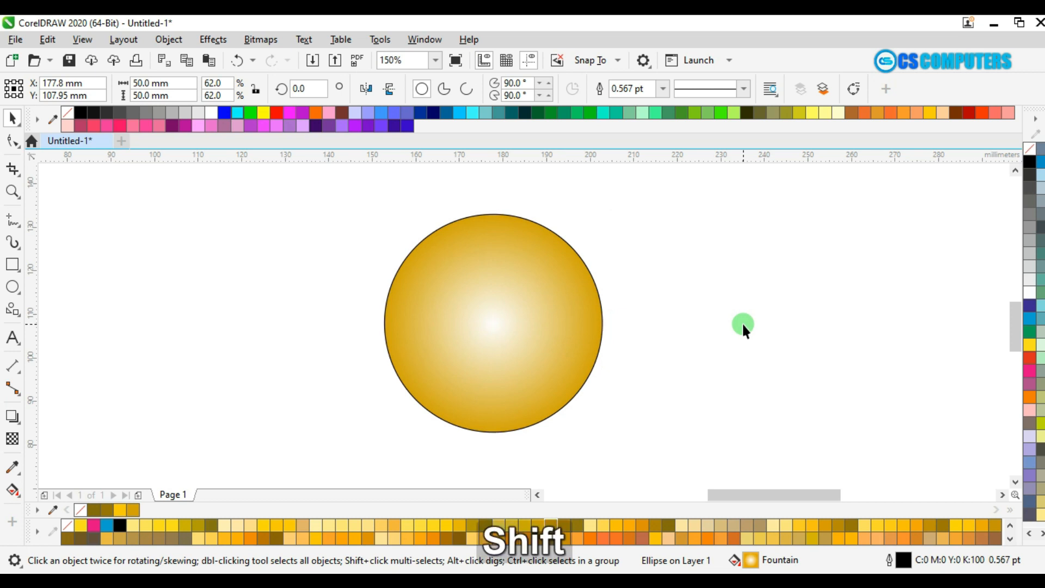
key(shift+Page_Down)
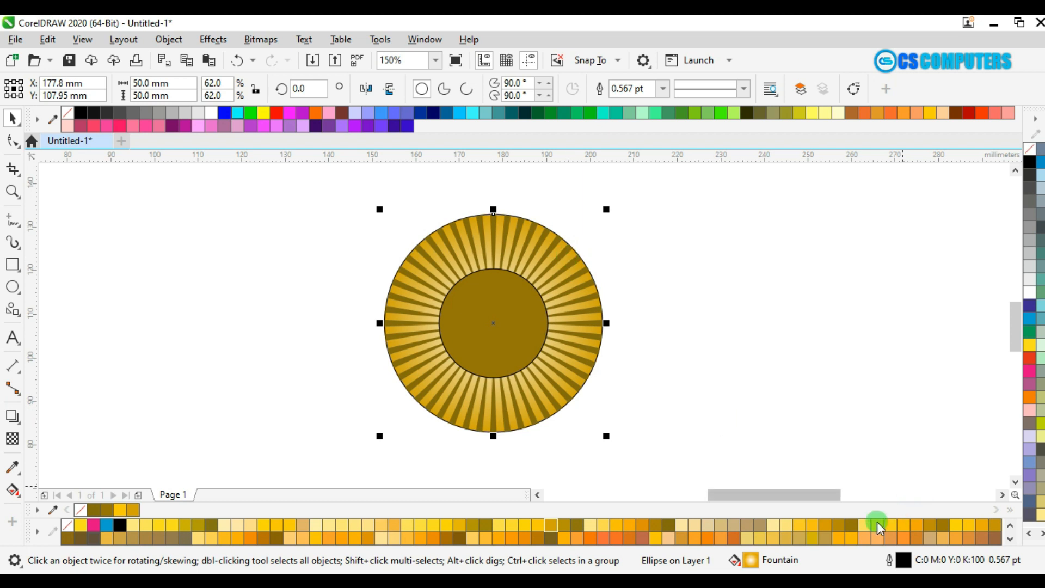
- Colour the outer circle's outline PANTONE 133 UP and remove the inner circle's outline
right_click(854, 525)
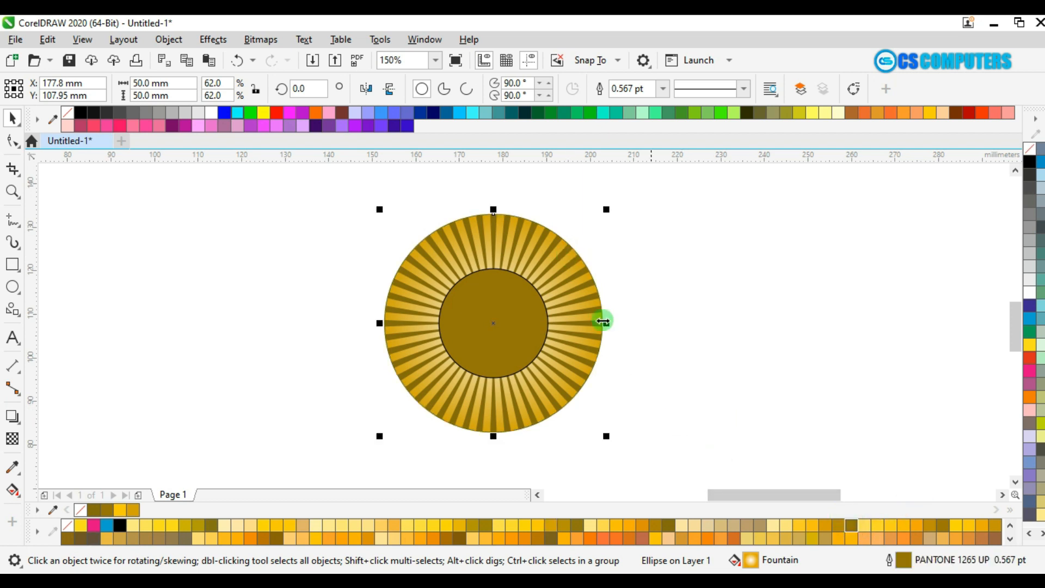
scroll(567, 234, up, 4)
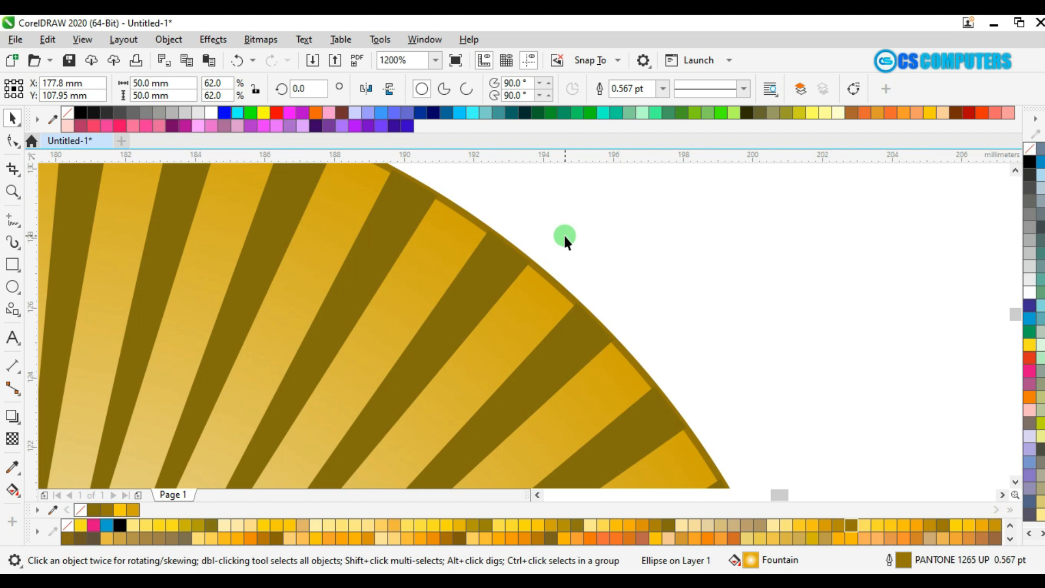
right_click(663, 525)
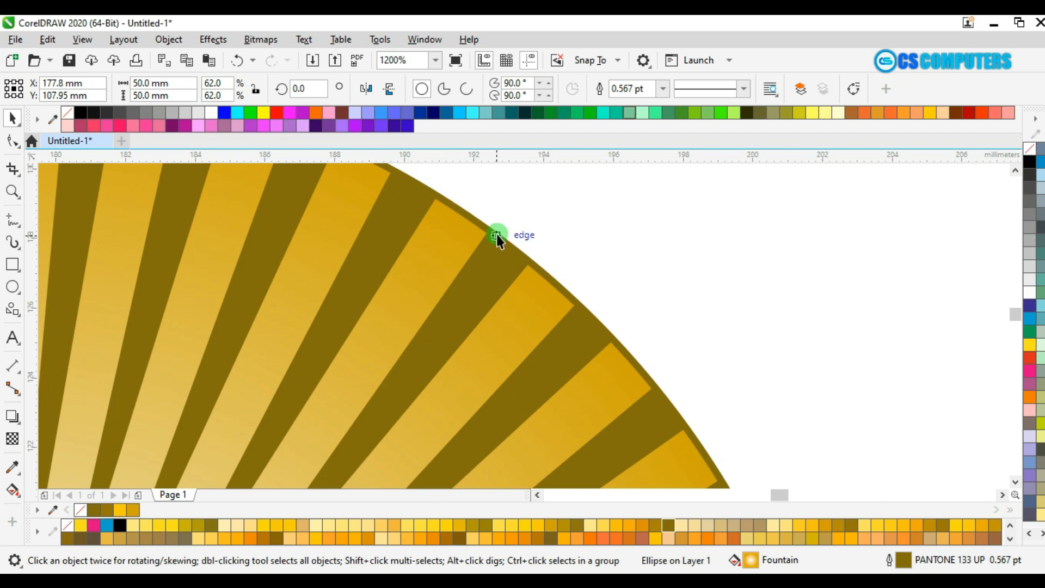
scroll(497, 234, down, 3)
scroll(496, 234, down, 2)
click(656, 306)
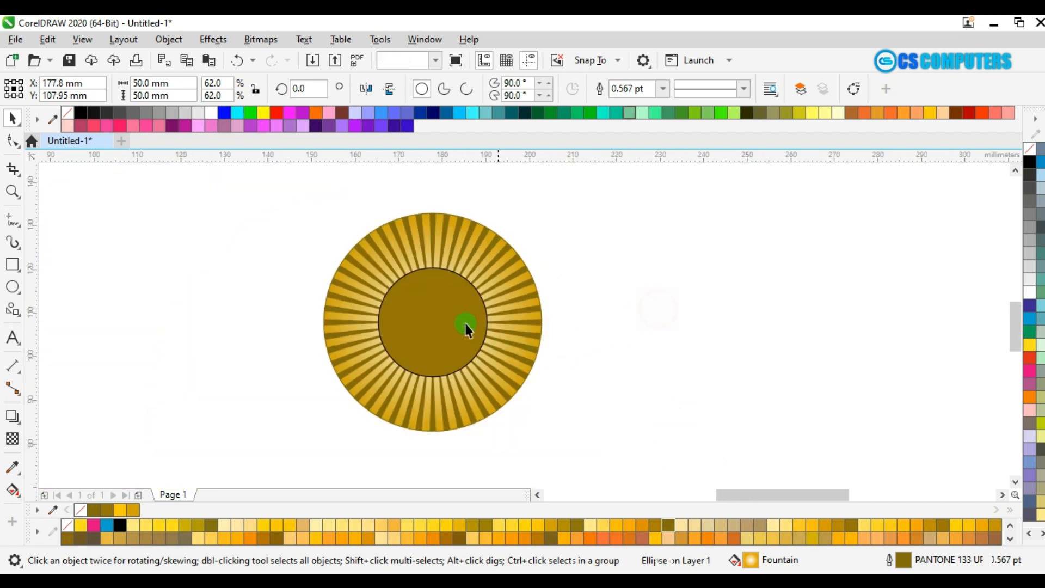
click(415, 311)
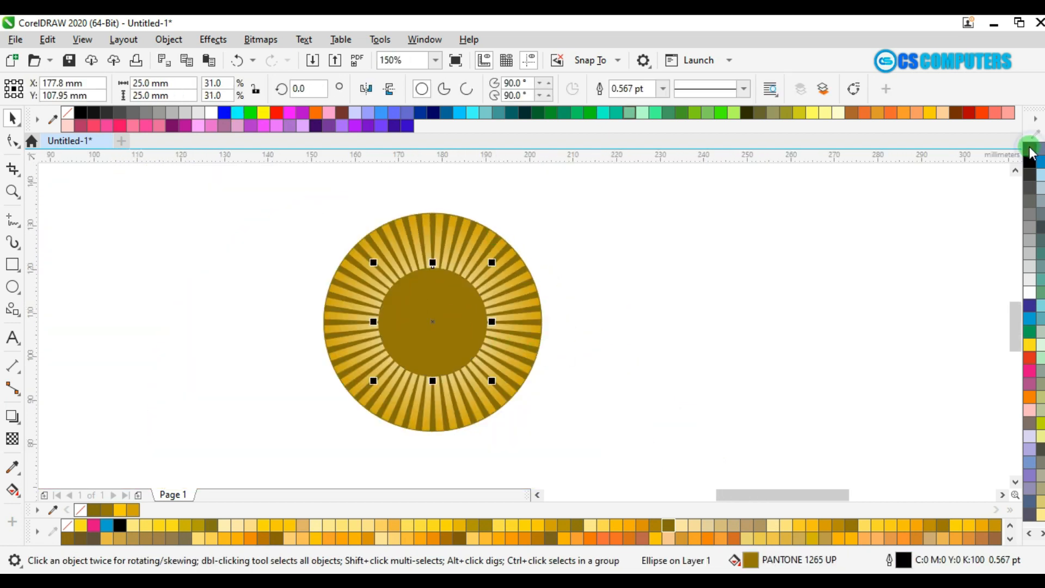
click(594, 320)
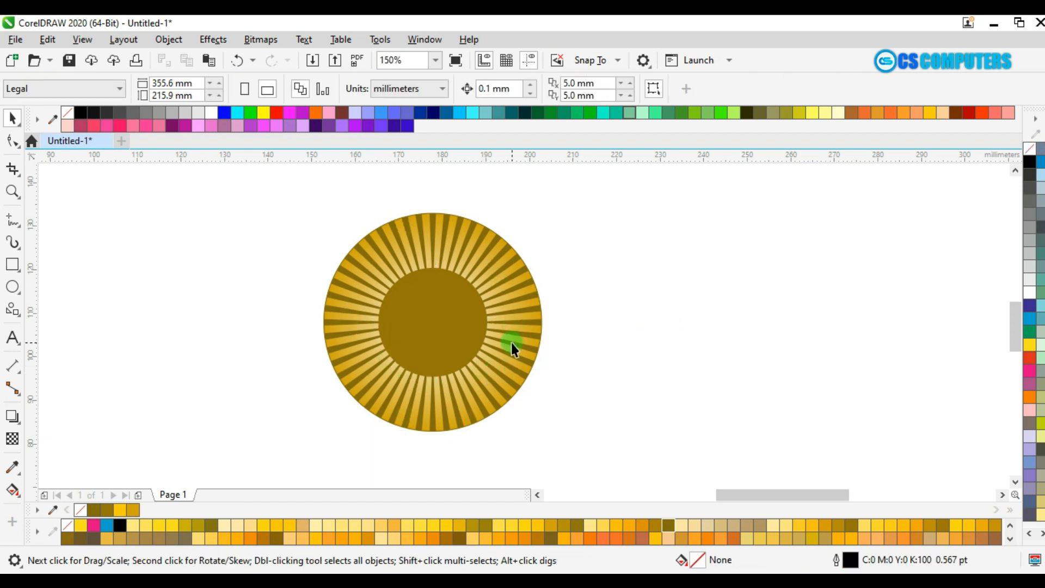
- Apply a drop shadow to the inner circle with horizontal and vertical offsets of 0.0 mm
click(423, 322)
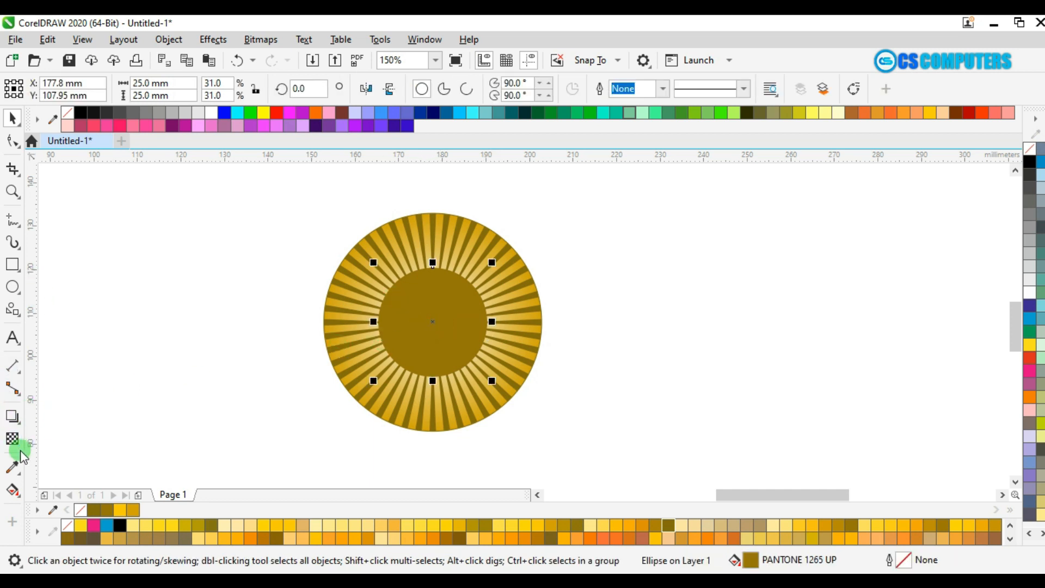
click(12, 417)
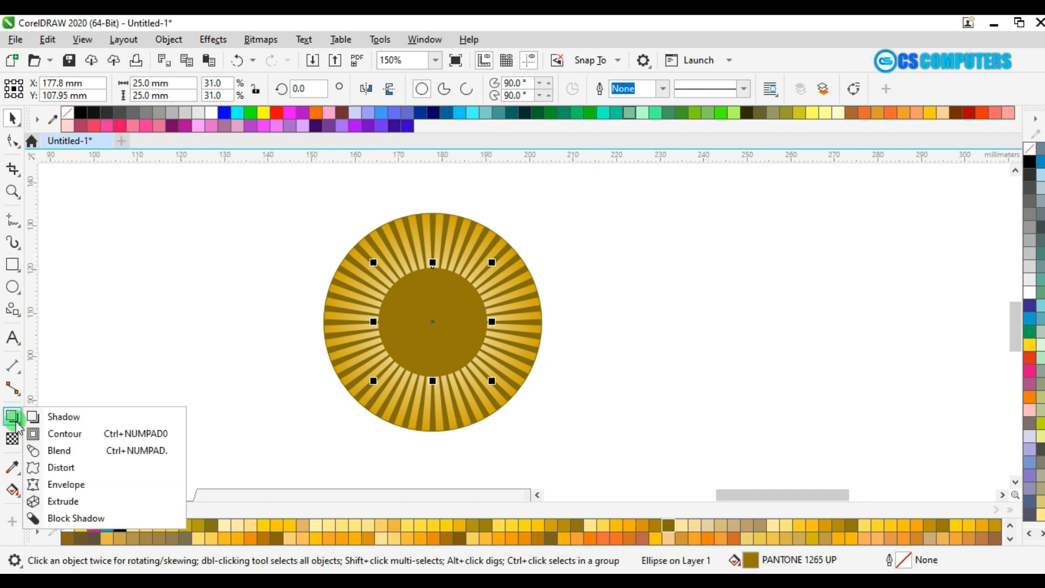
click(78, 419)
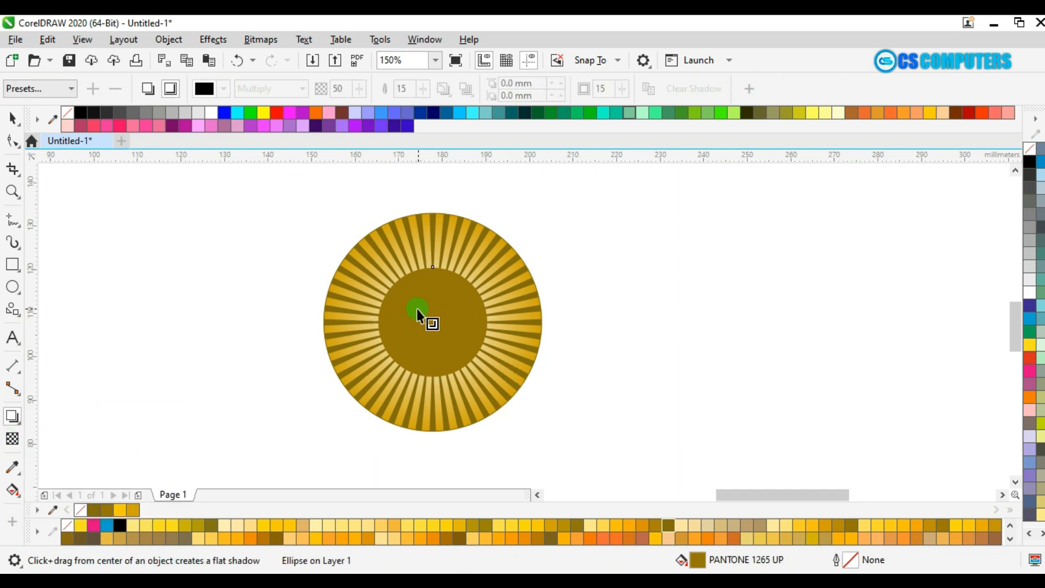
drag(433, 320, 511, 324)
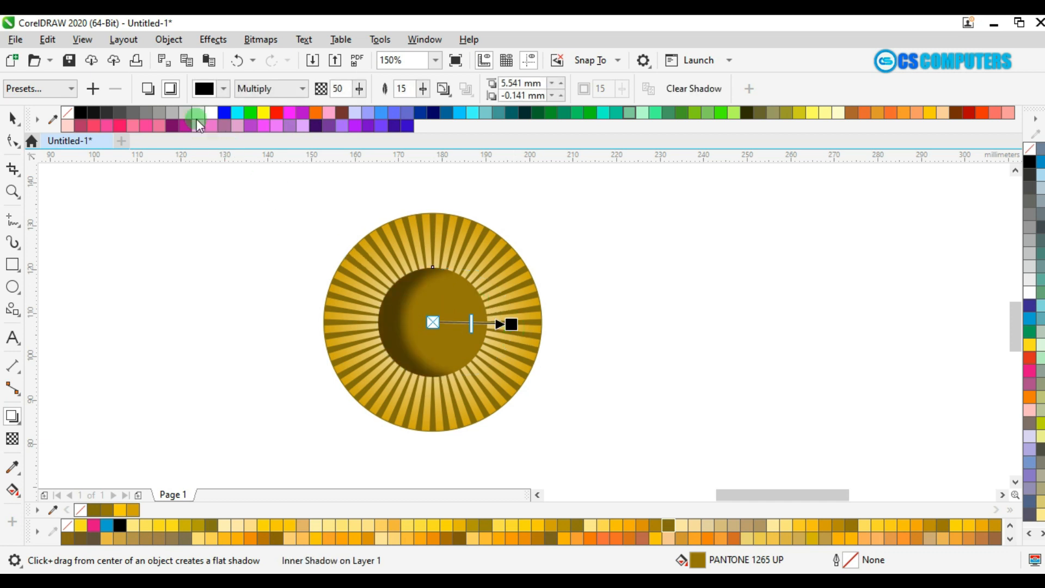
drag(197, 122, 478, 365)
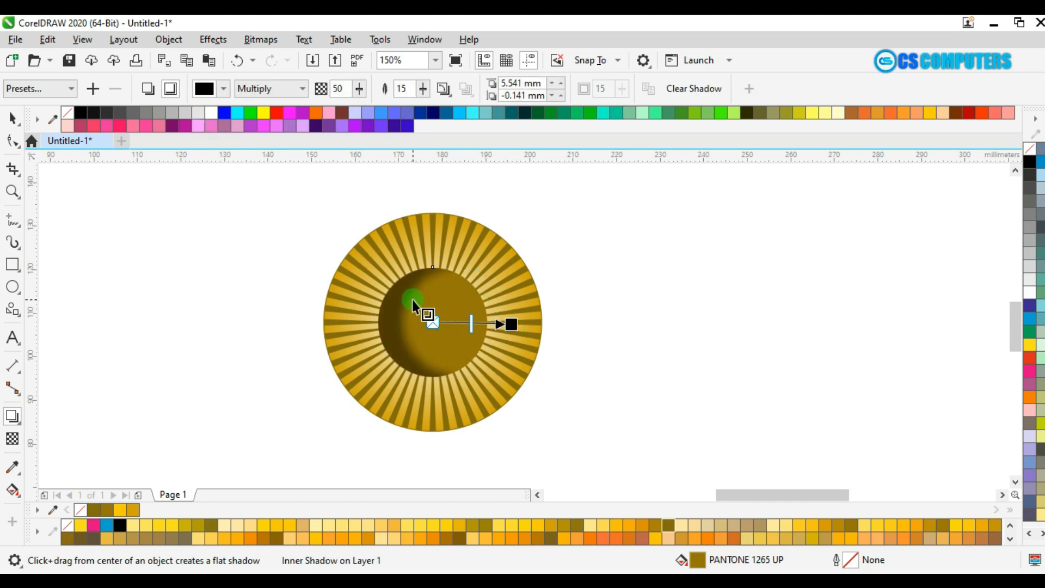
click(151, 91)
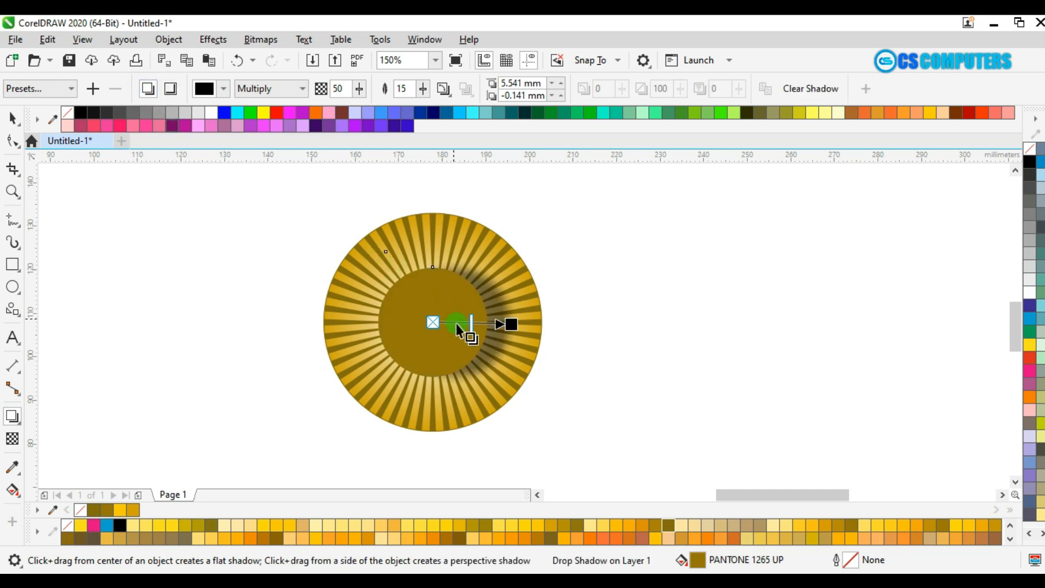
drag(515, 325, 487, 324)
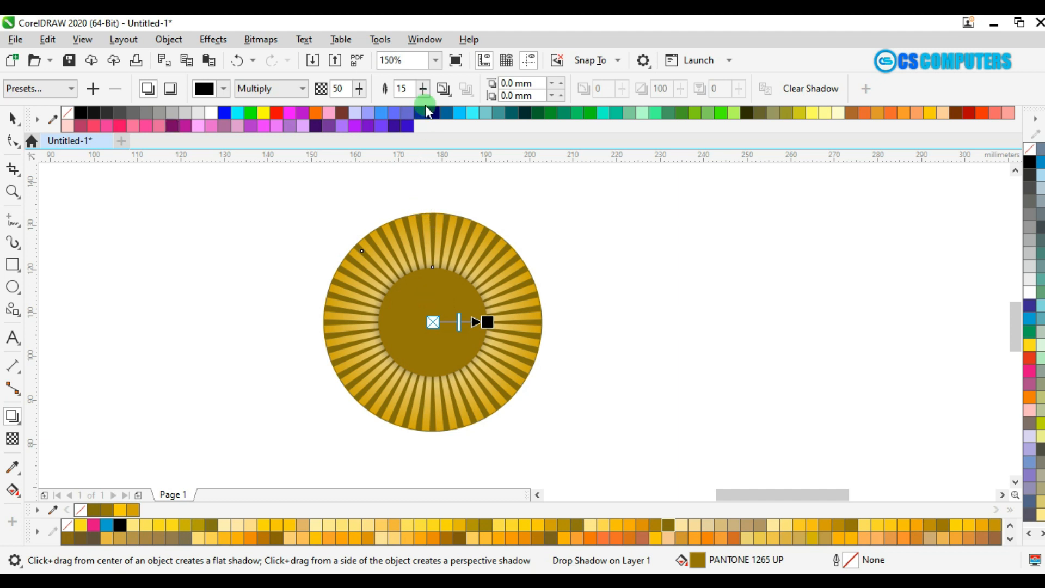
- Set the feathering of the inner circle's drop shadow to 20 and deselect it
double_click(404, 87)
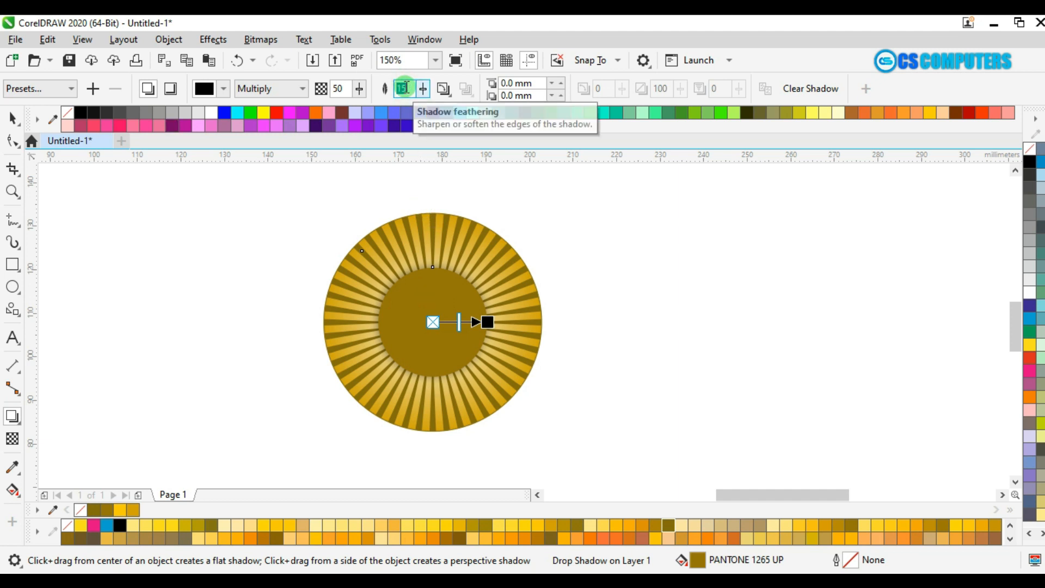
text(20)
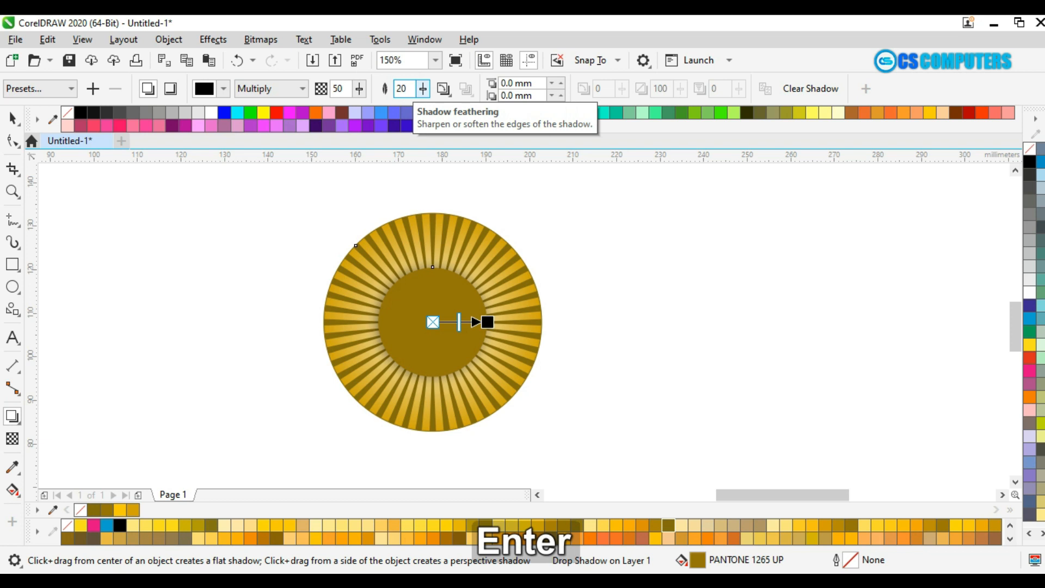
click(11, 117)
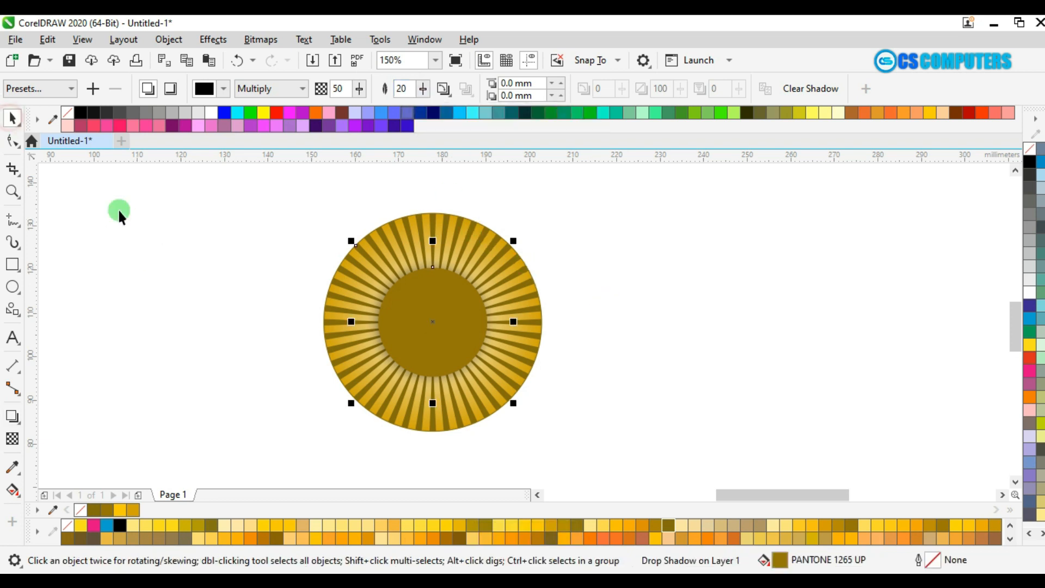
click(275, 319)
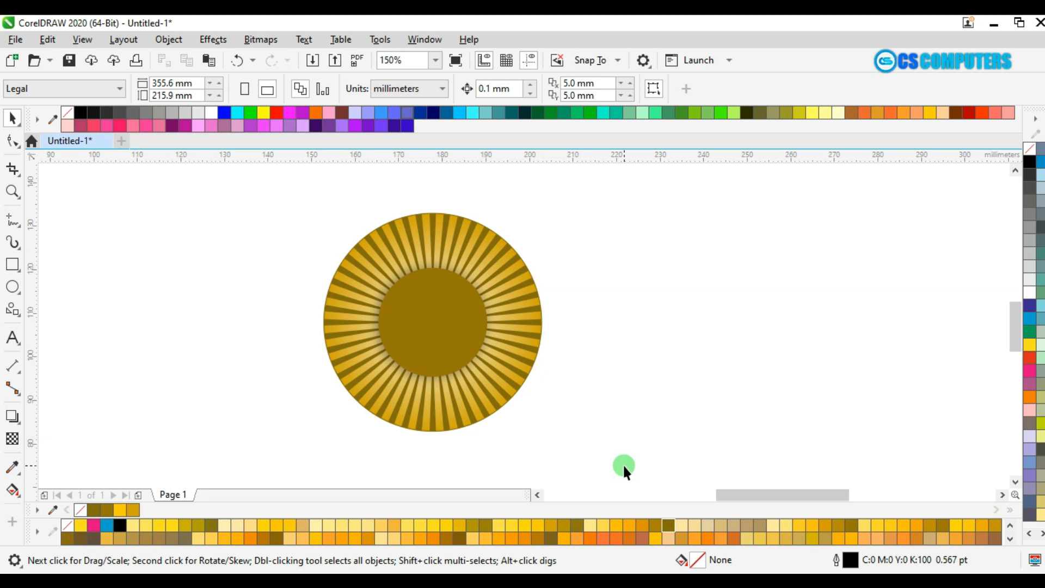
- Draw a new circle about 88.5 mm in diameter beside the sunburst
key(F3)
click(12, 287)
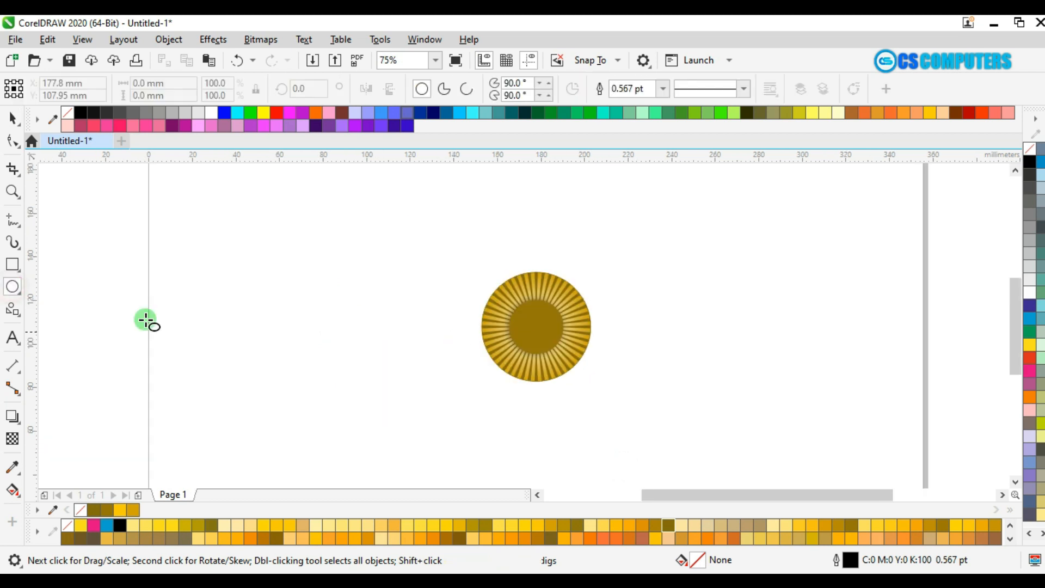
mouse_move(245, 236)
mouse_down()
mouse_move(366, 415)
mouse_move(377, 414)
mouse_up()
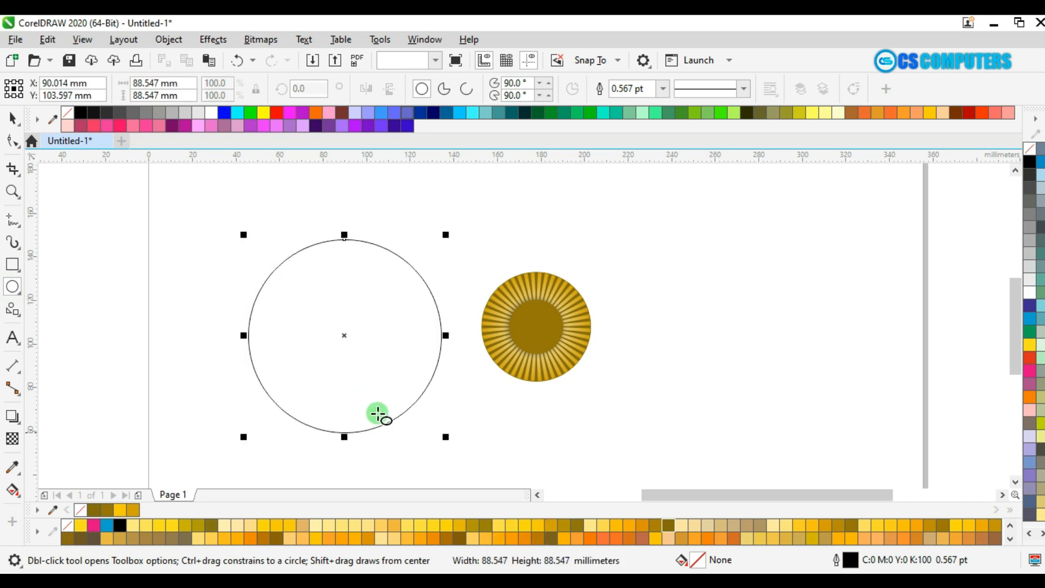
- Set the new circle's width and height to 100 mm and centre it on the page around the sunburst
double_click(139, 85)
text(100)
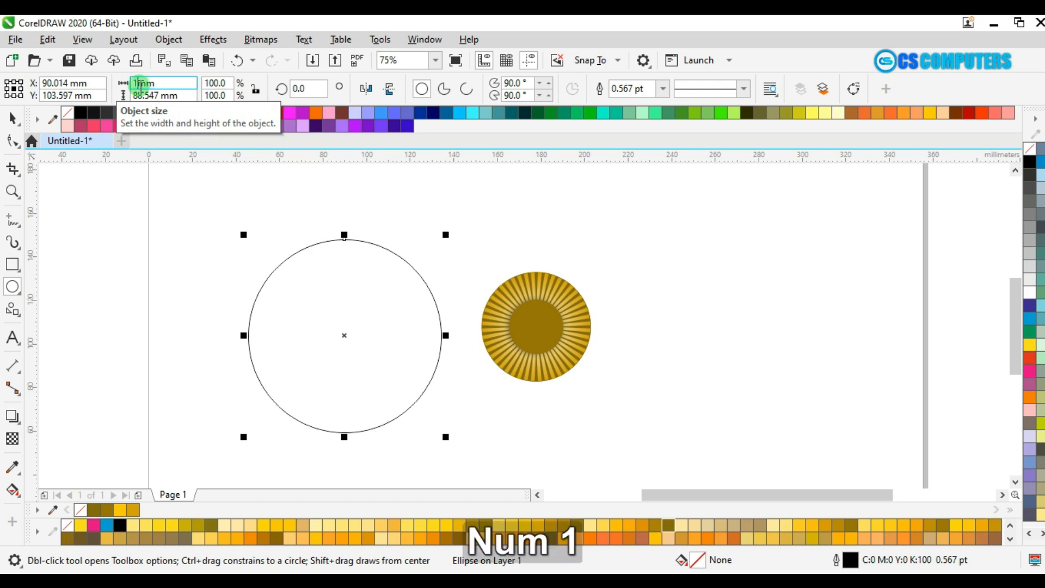
click(141, 85)
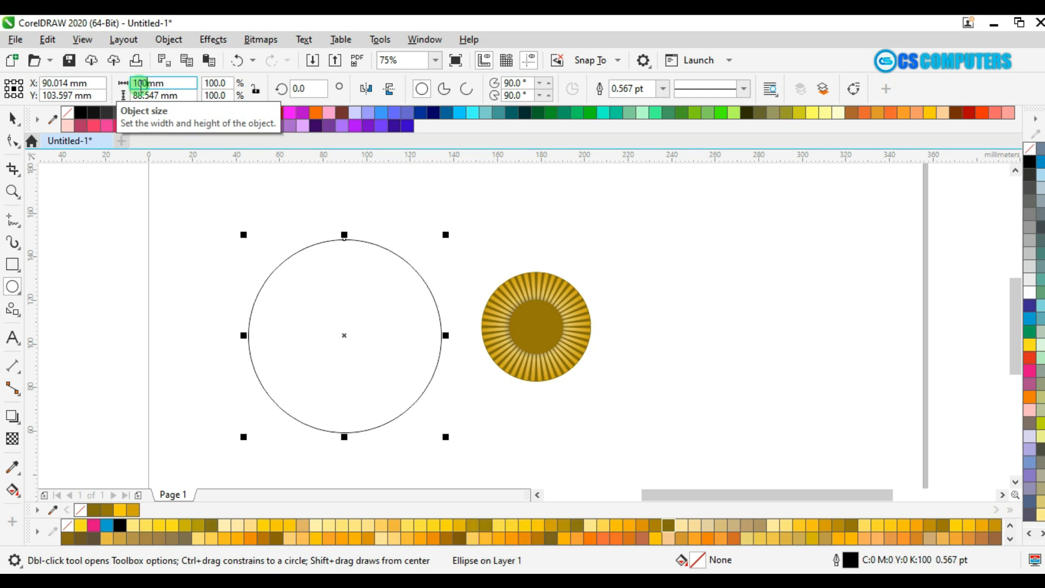
key(Tab)
text(10)
key(Return)
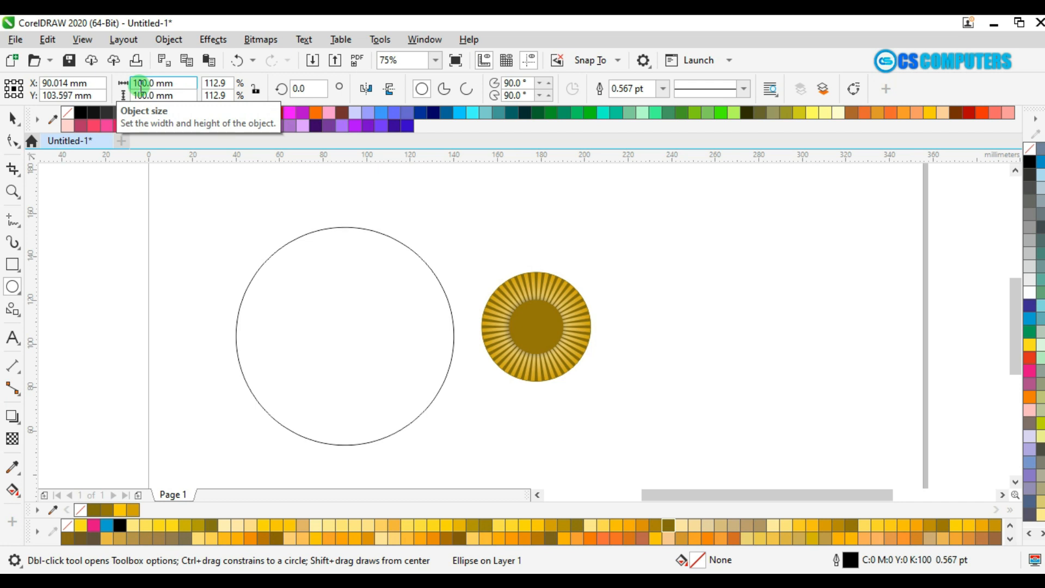
key(p)
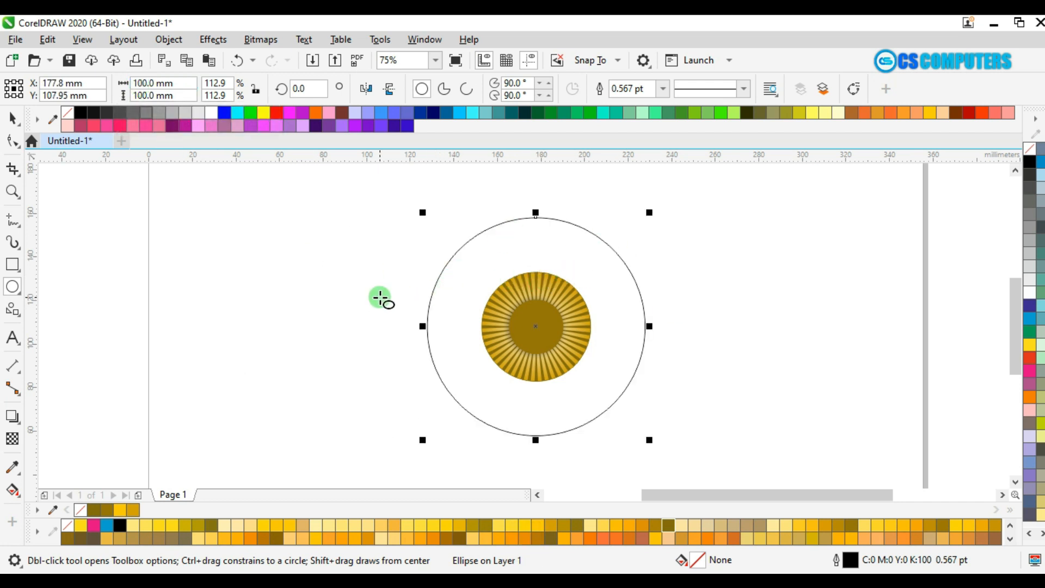
- Apply an inner shadow to the 100 mm circle with horizontal and vertical offsets of 0.0 mm
click(12, 418)
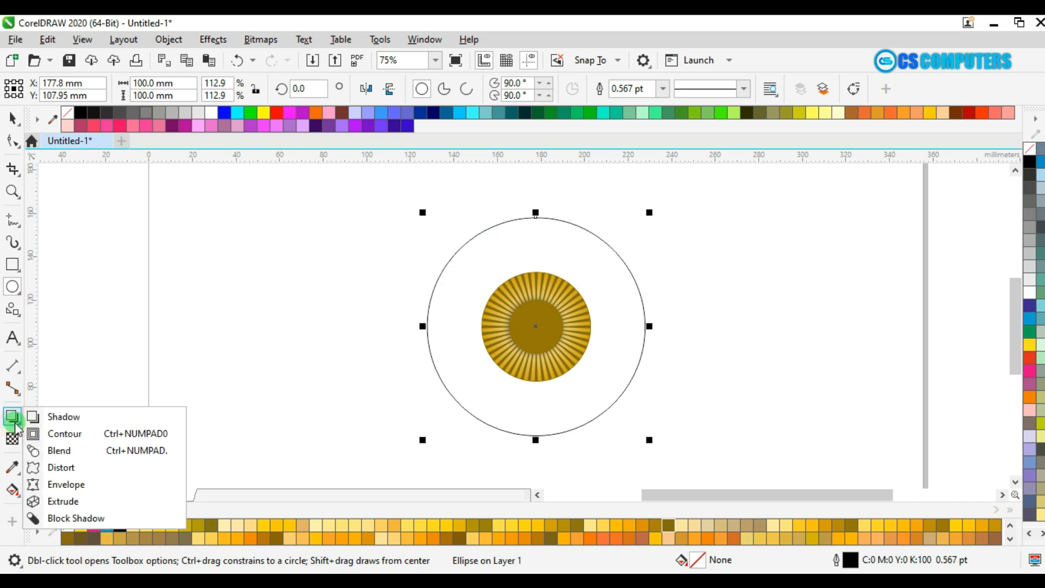
click(75, 418)
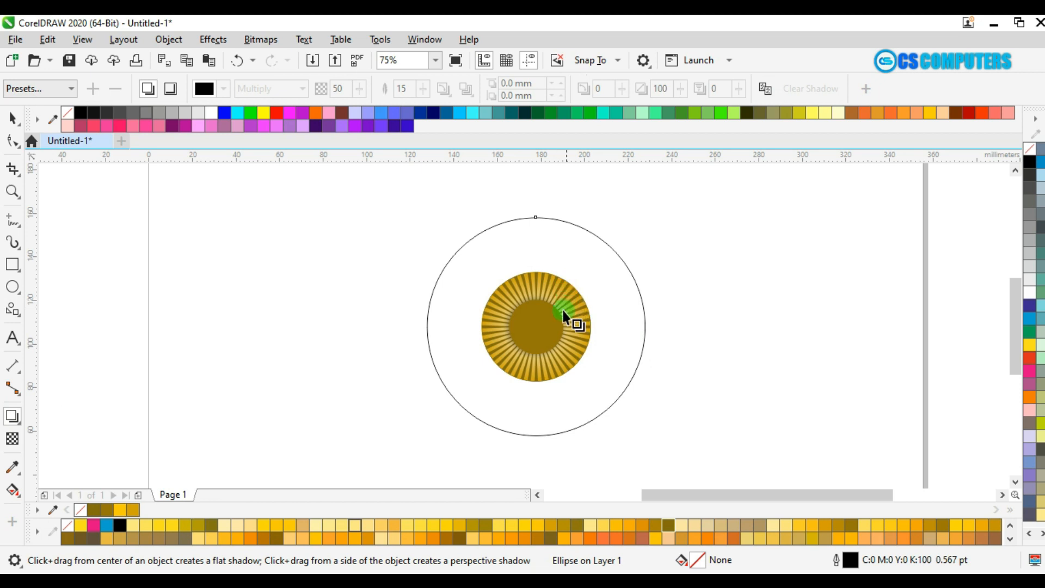
drag(543, 324, 671, 330)
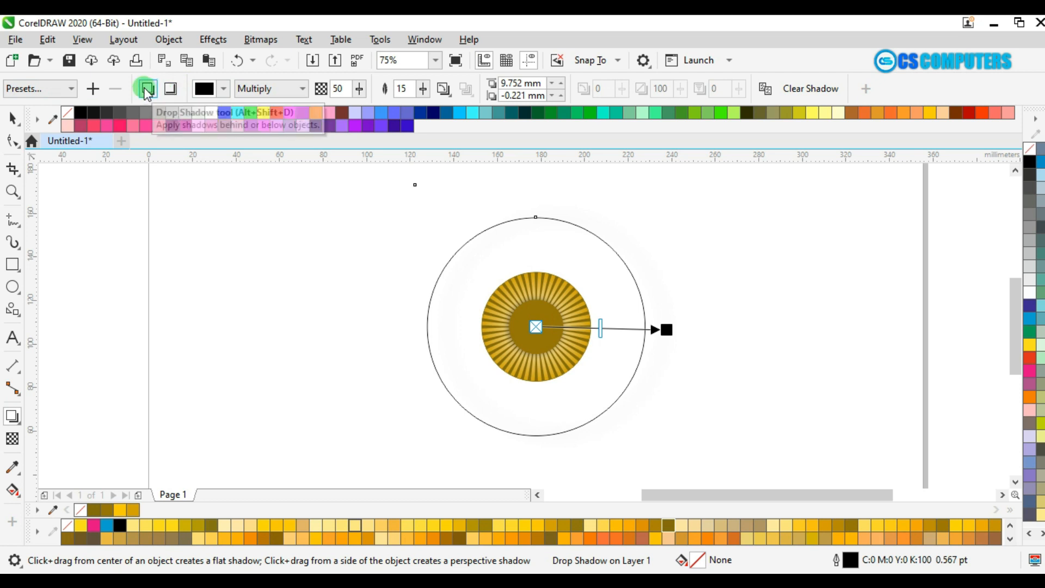
click(171, 88)
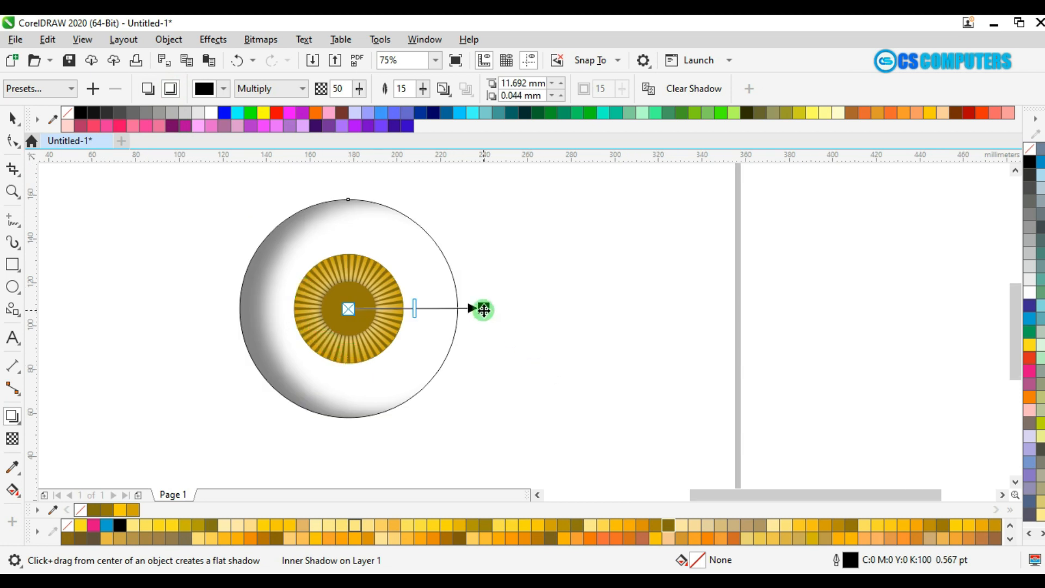
drag(483, 309, 461, 310)
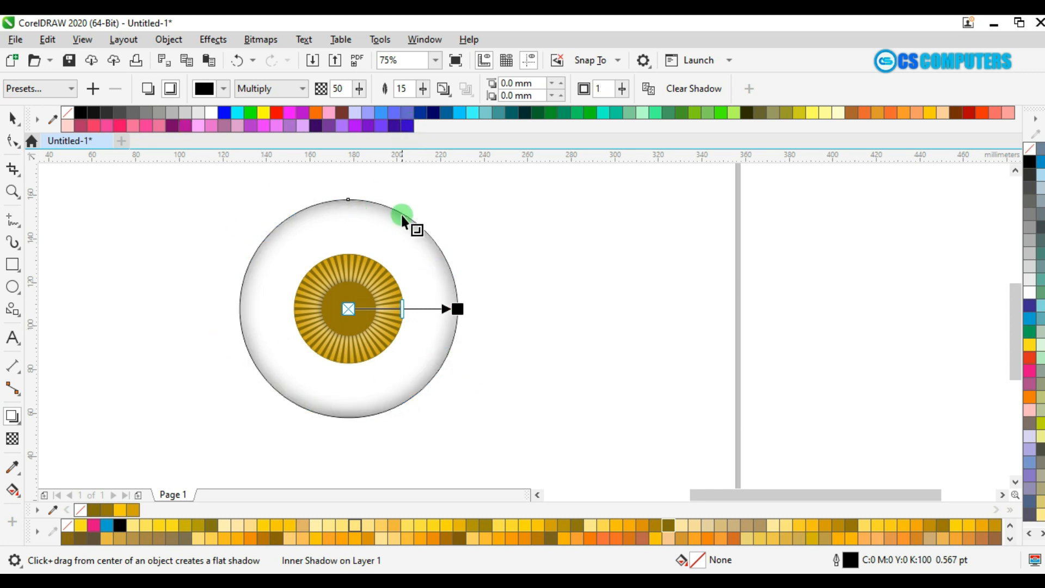
- Set the inner shadow's feathering to 25 and its opacity to 30
double_click(406, 89)
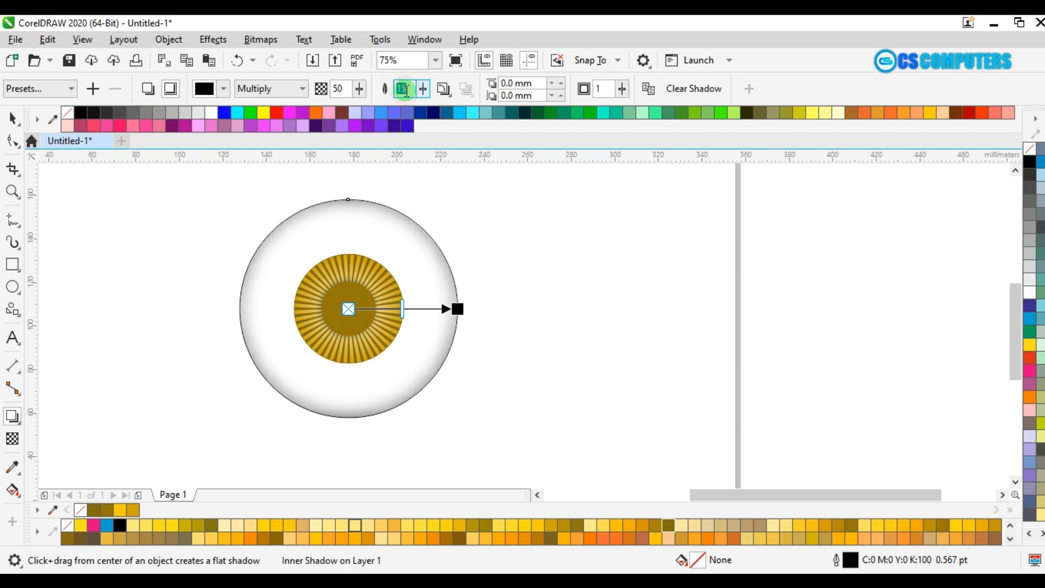
text(25)
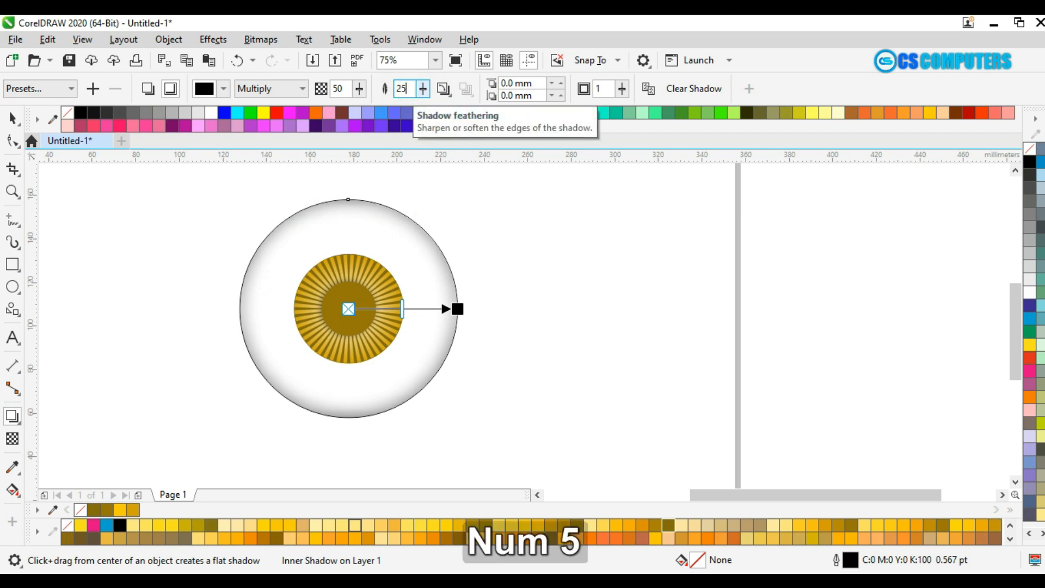
key(Return)
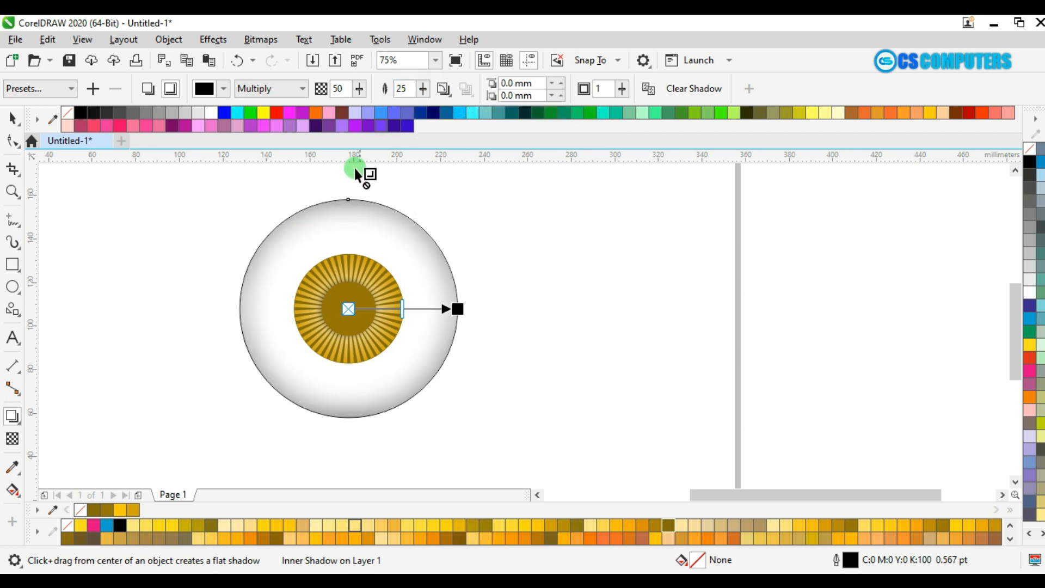
double_click(338, 89)
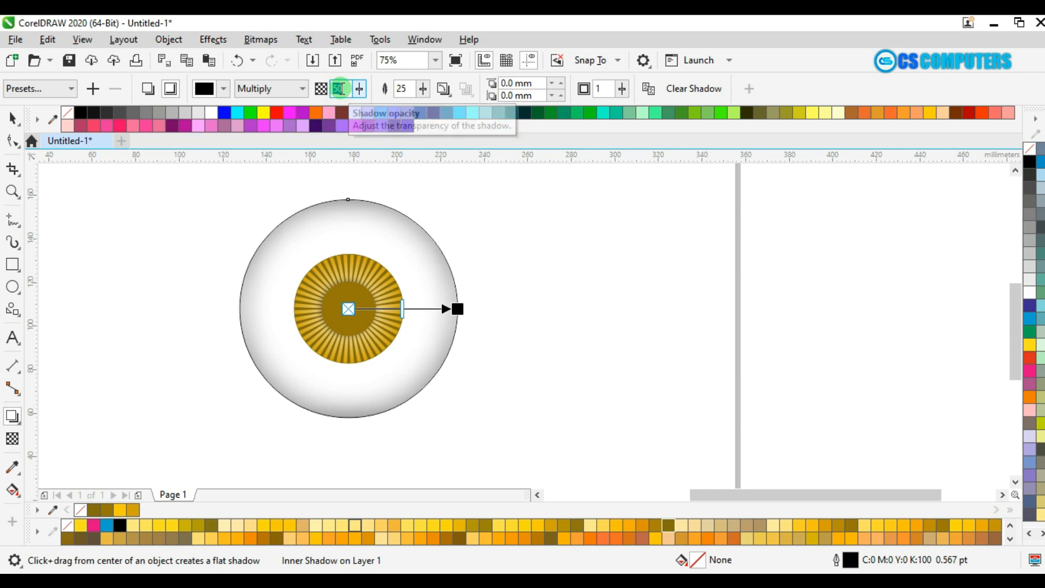
text(30)
click(272, 297)
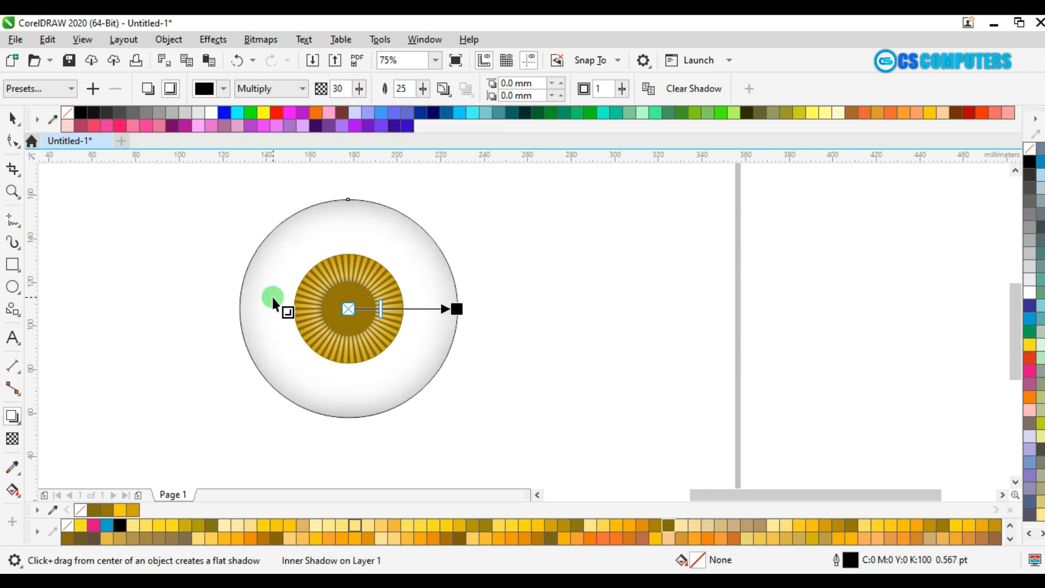
- Place a copy of the inner-shadowed circle on the empty area to the right of the page
click(14, 116)
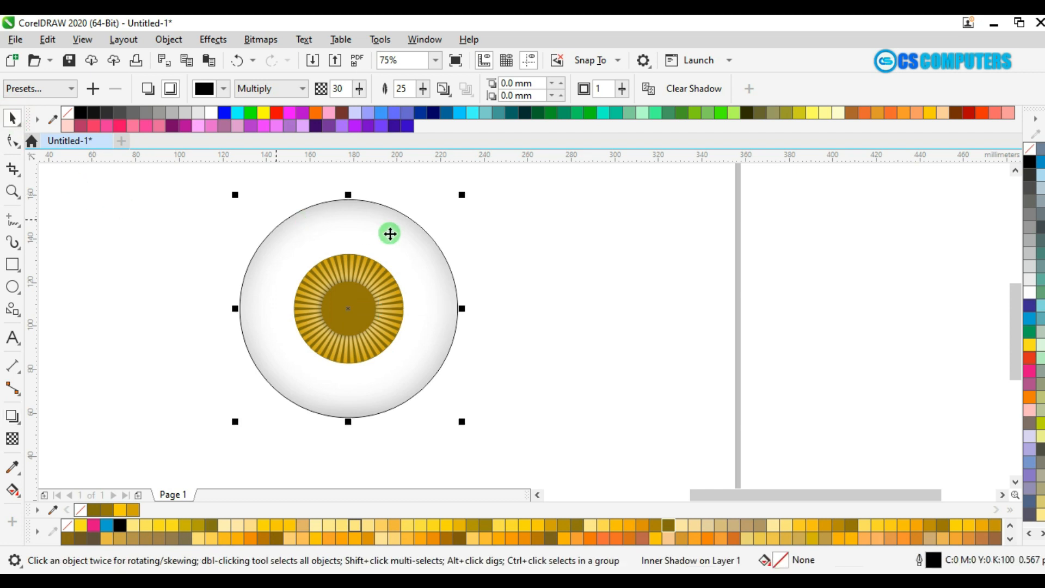
scroll(468, 248, down, 2)
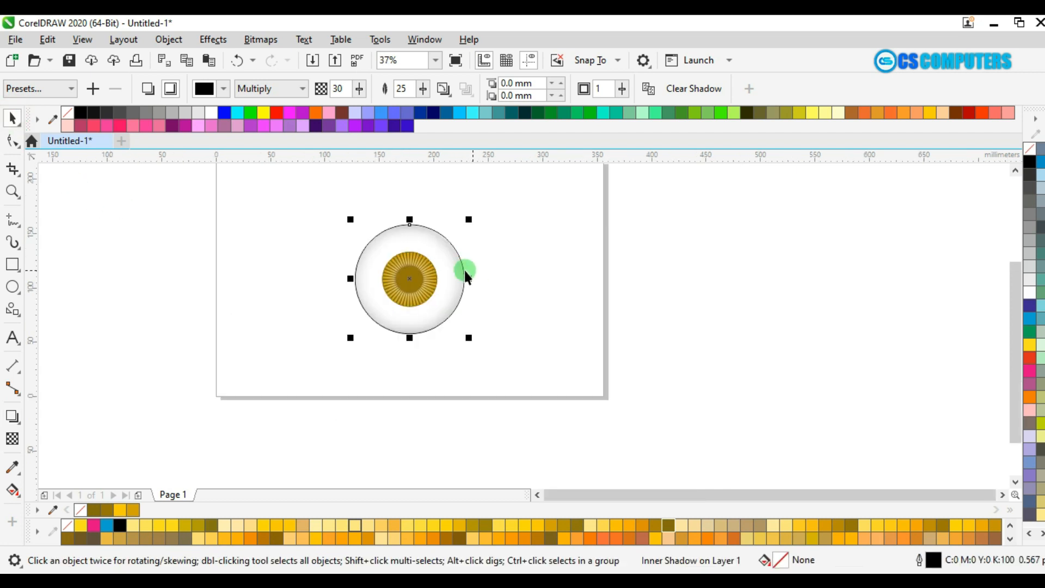
drag(457, 266, 806, 322)
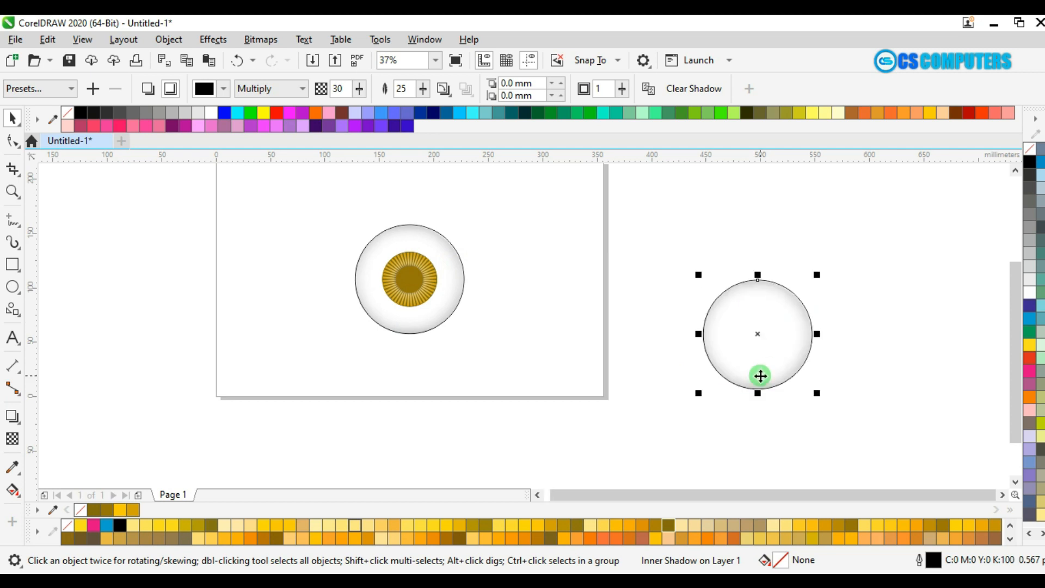
- Give the original 100 mm circle around the sunburst a 2.0 pt outline in 20% black and deselect it
click(449, 262)
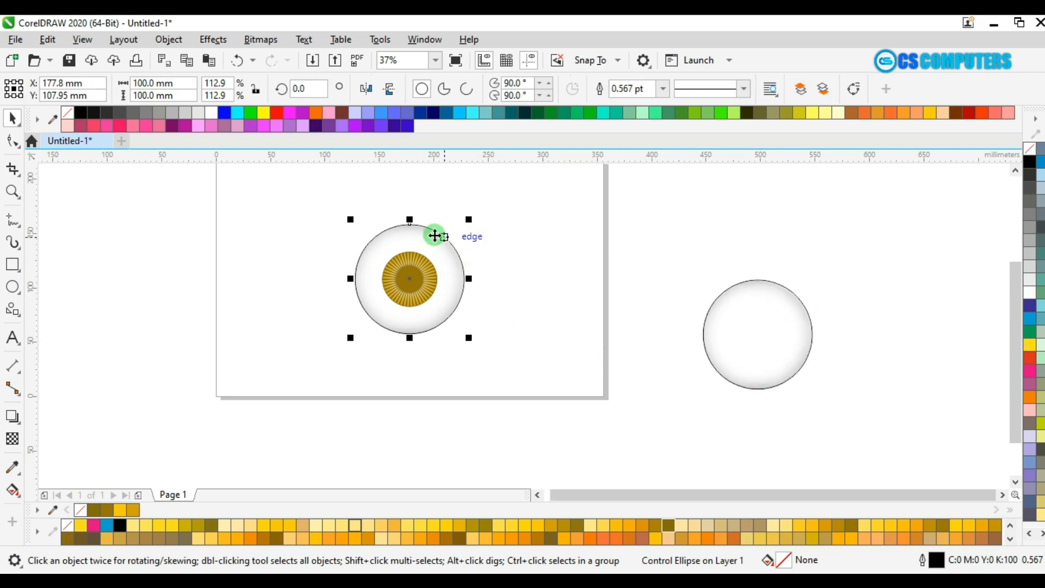
scroll(435, 235, up, 4)
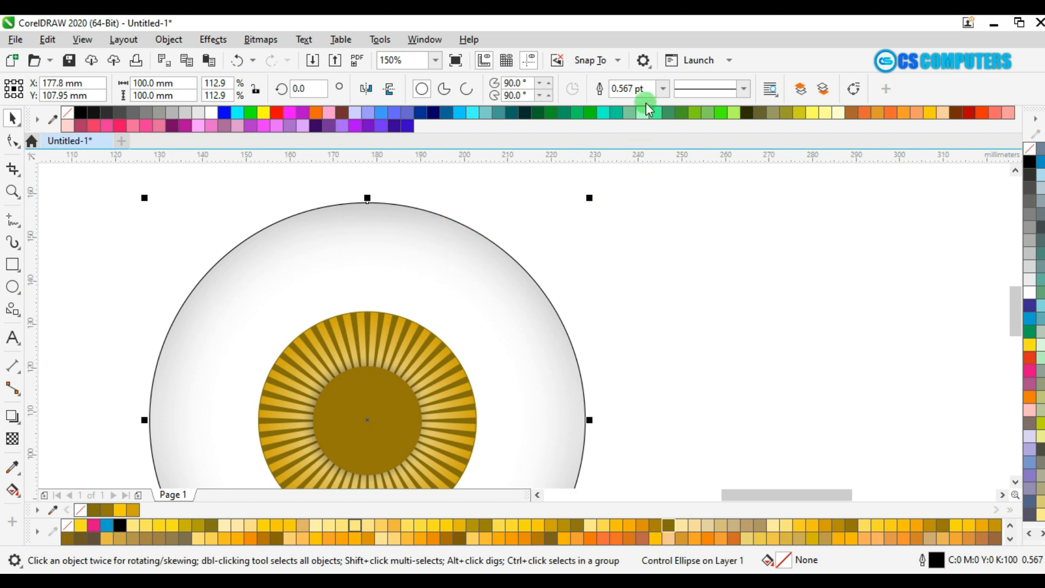
click(662, 88)
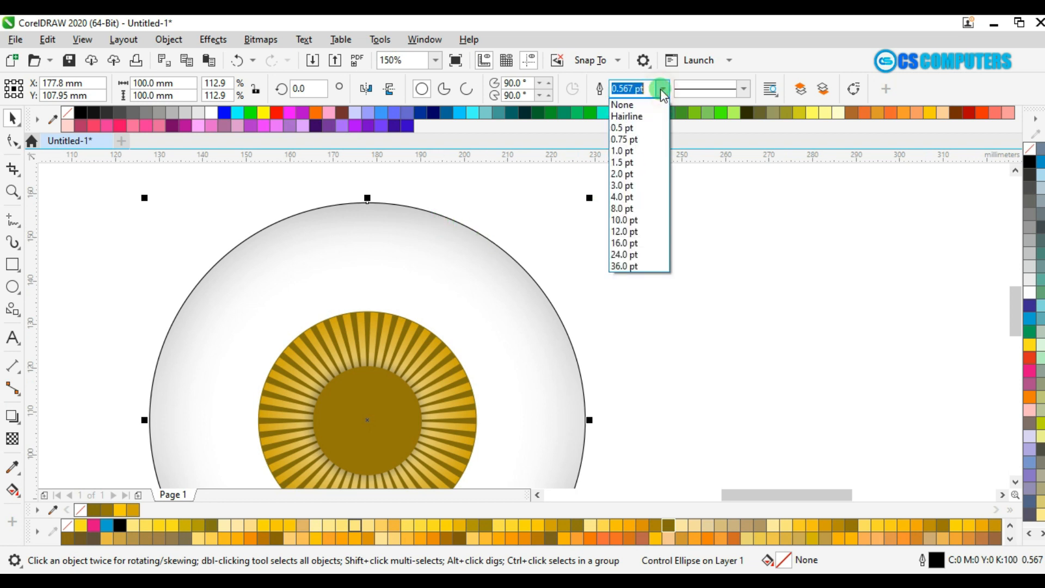
click(626, 175)
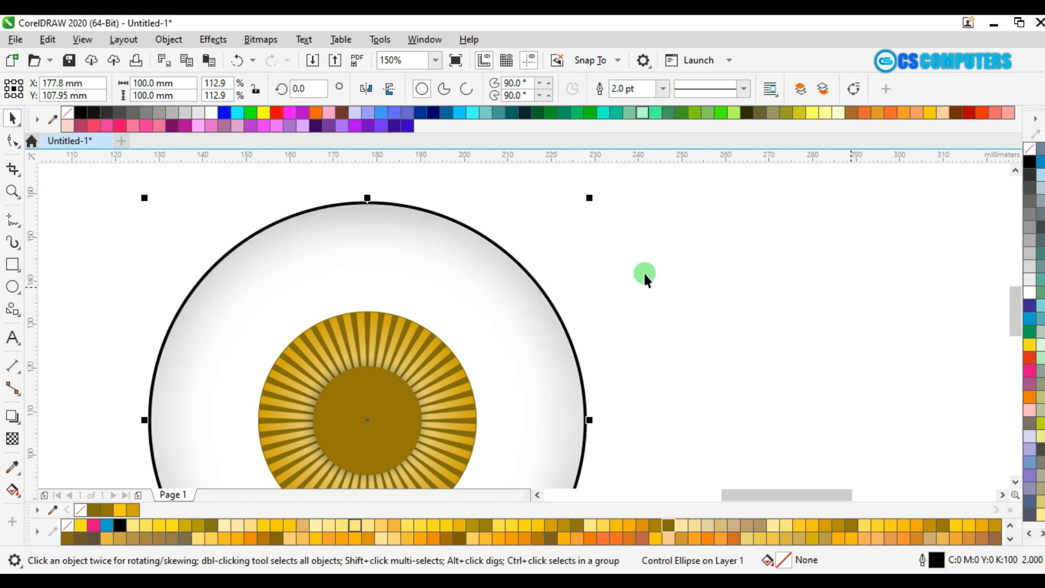
right_click(1031, 267)
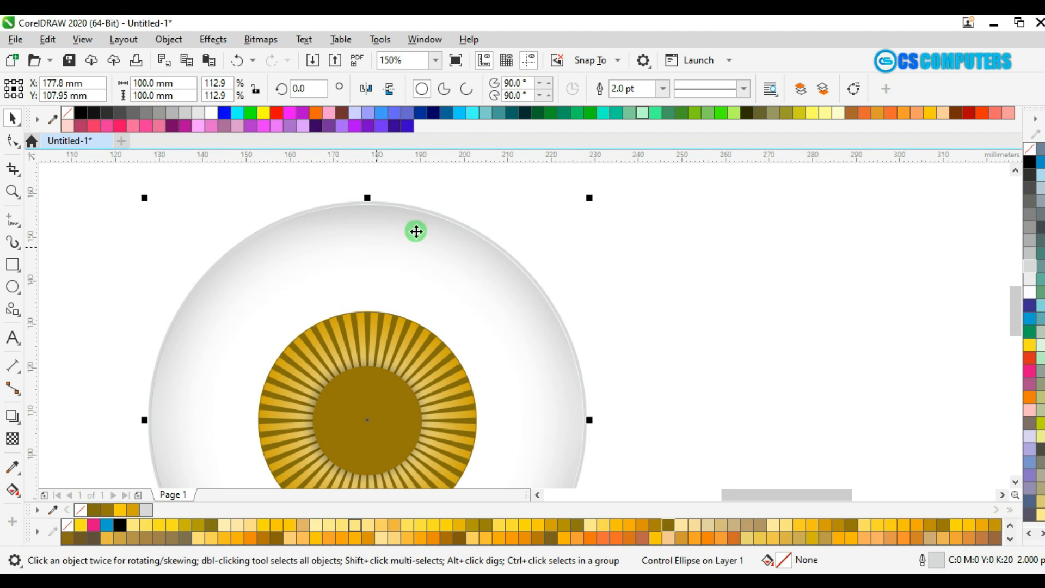
scroll(416, 232, up, 2)
scroll(429, 222, down, 4)
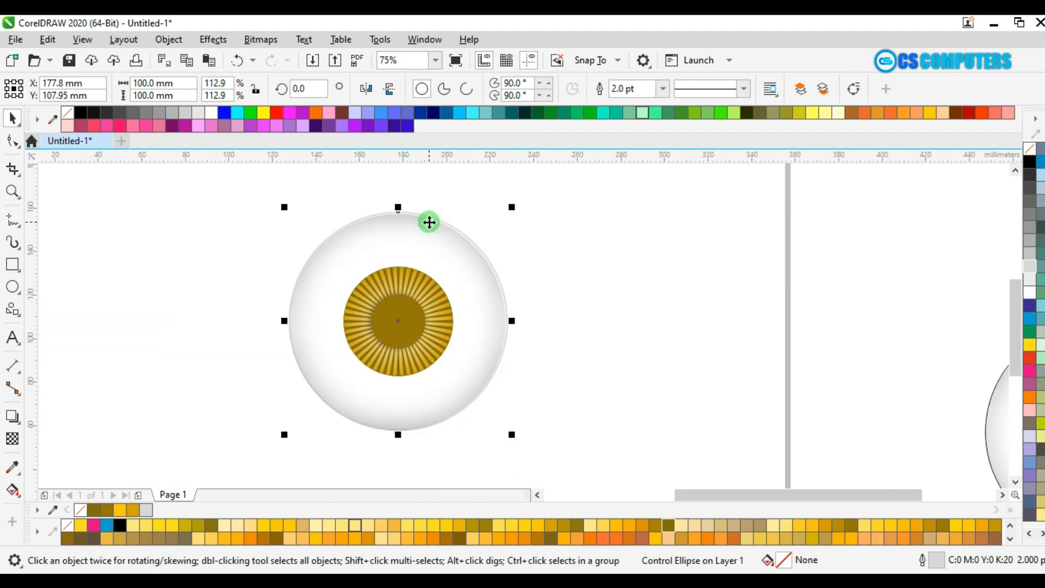
click(585, 310)
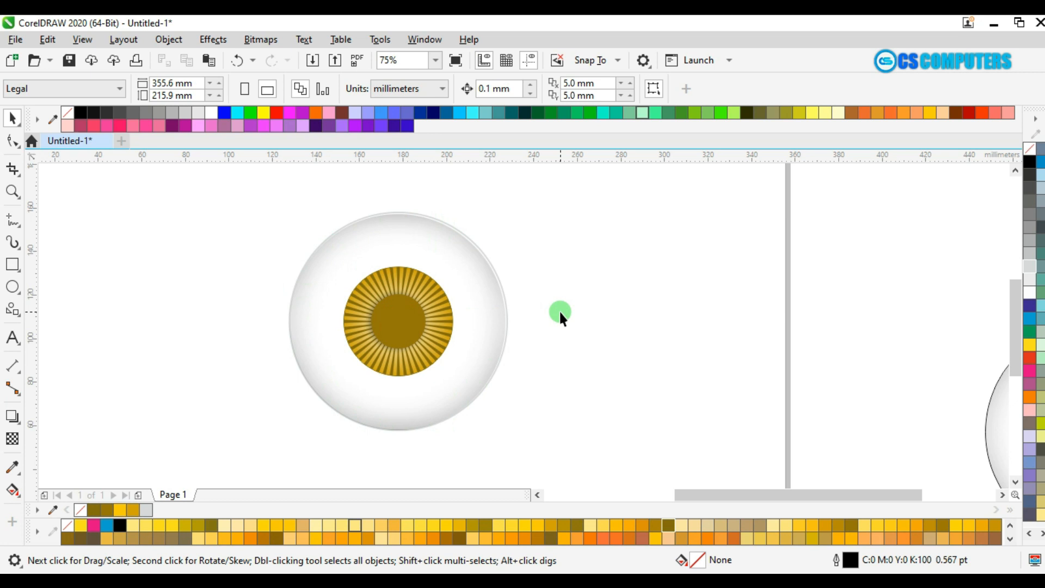
- Draw a small circle to the right of the eye and set its width and height to 8 mm
key(F7)
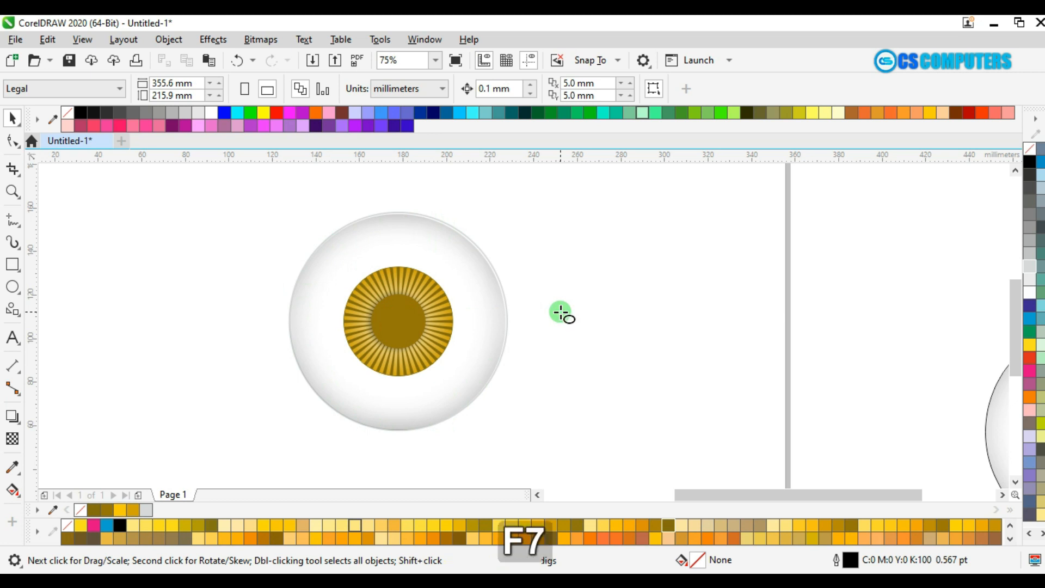
drag(550, 282, 566, 295)
double_click(144, 83)
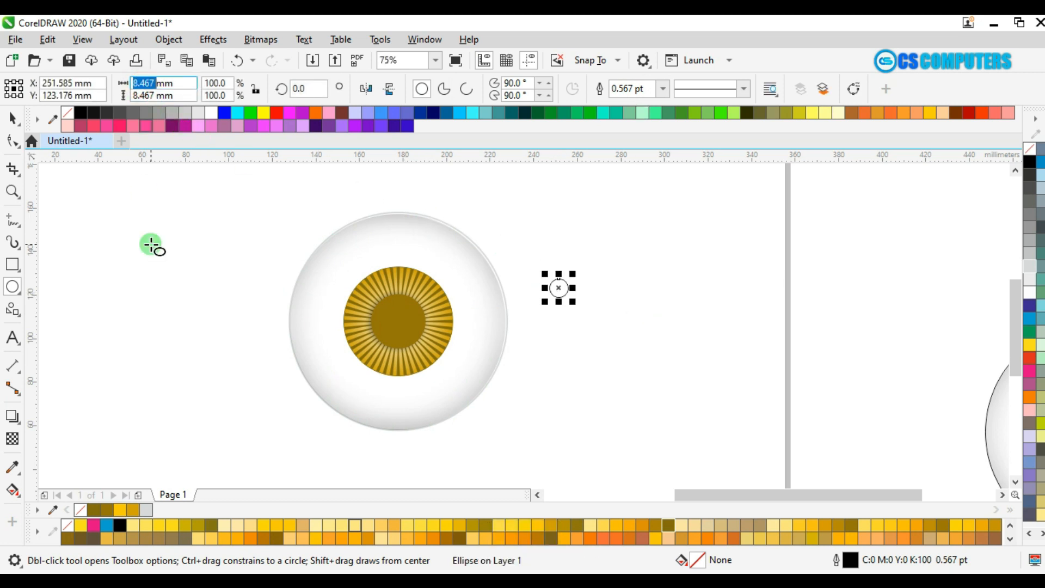
text(8)
key(Return)
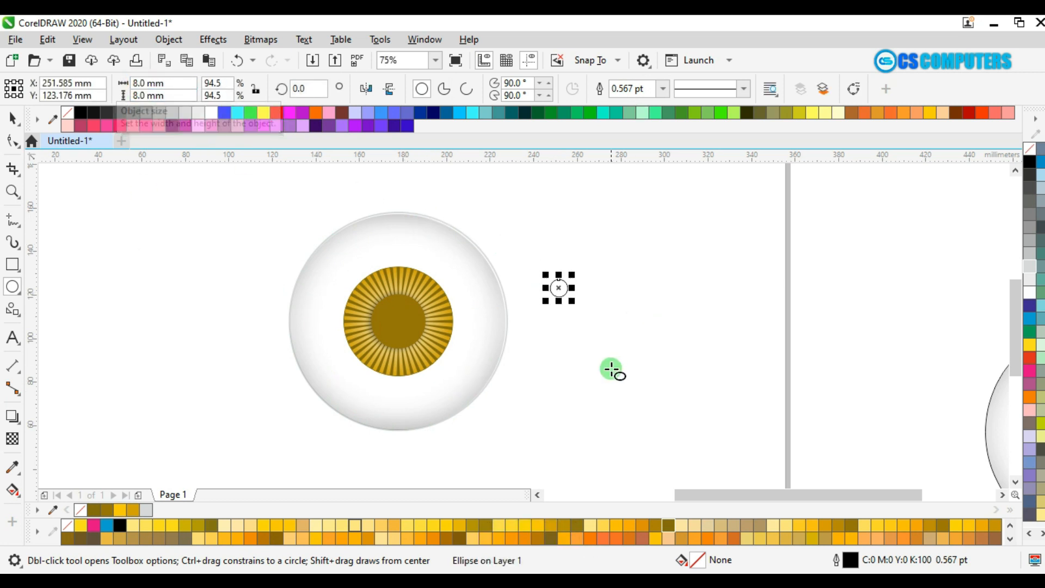
- Move the 8 mm circle onto the upper-left edge of the gold inner circle, centred at X 170.41 mm, Y 117.426 mm
click(12, 118)
drag(551, 288, 363, 294)
scroll(385, 304, up, 3)
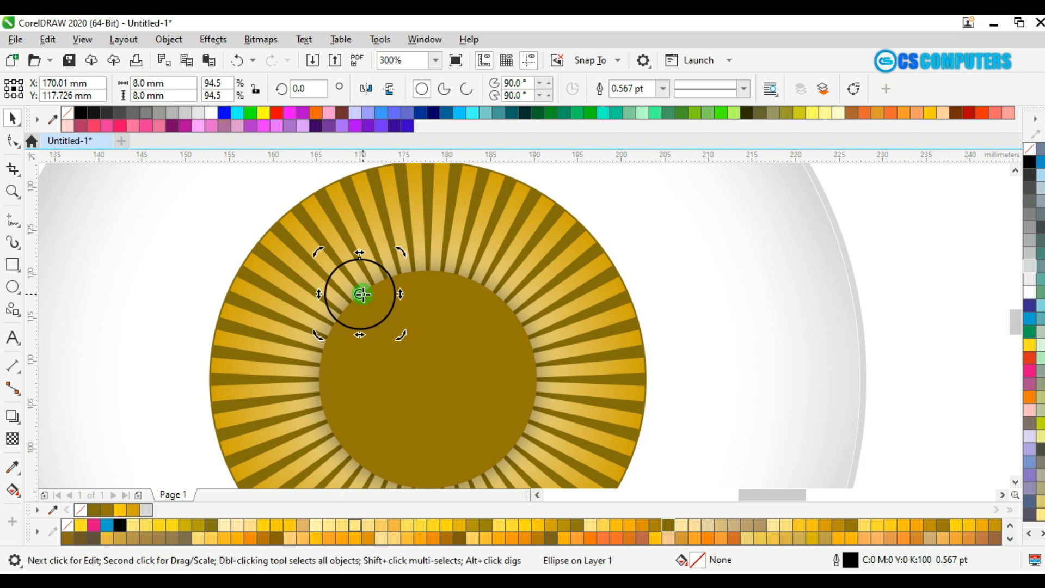
key(Down)
click(374, 302)
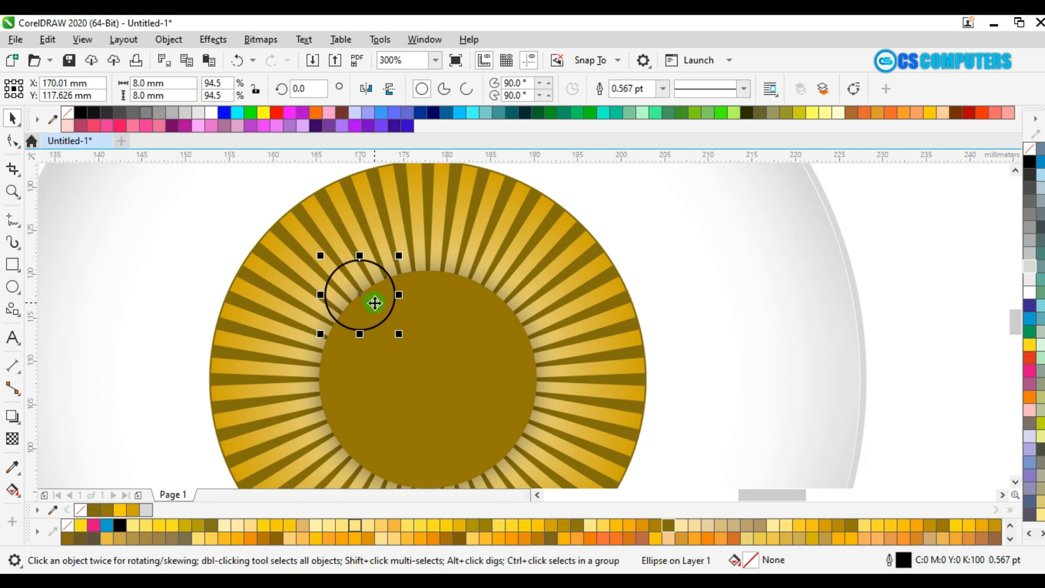
key(Down)
key(Down)
key(Right)
key(Right)
key(Right)
key(Right)
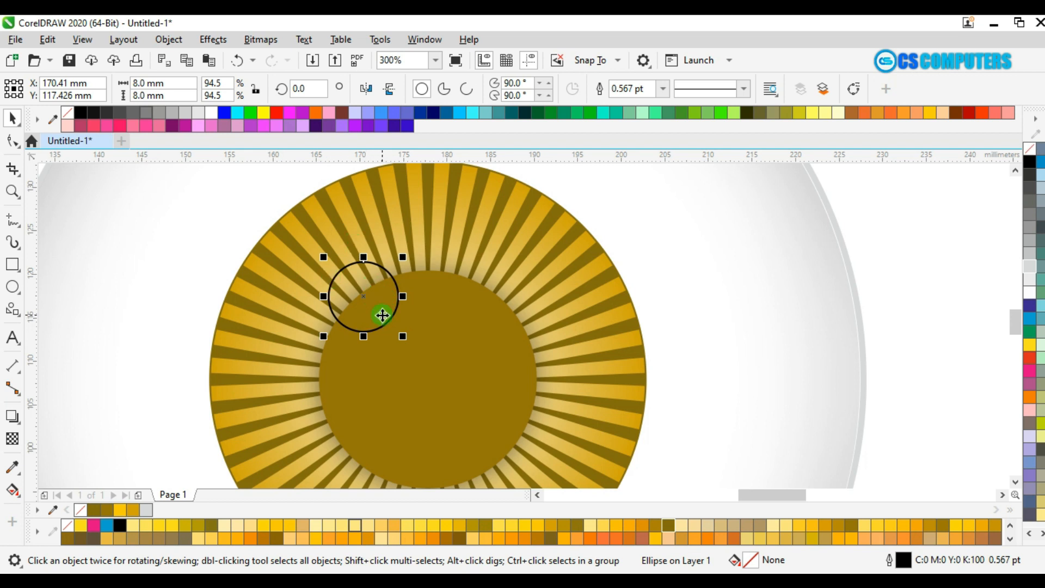
- Fill the 8 mm circle with white, remove its outline and deselect it
click(1029, 292)
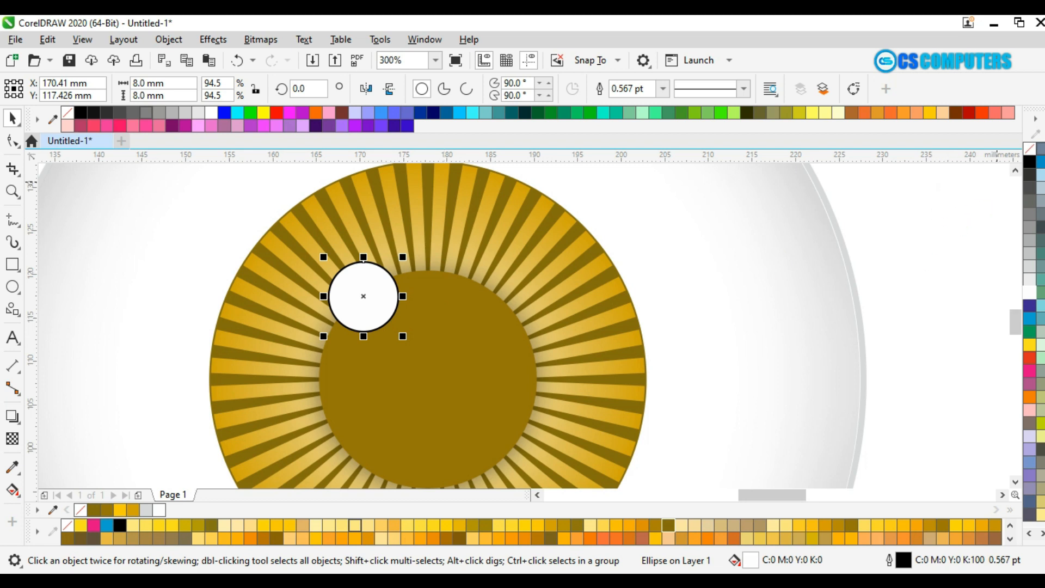
right_click(1032, 148)
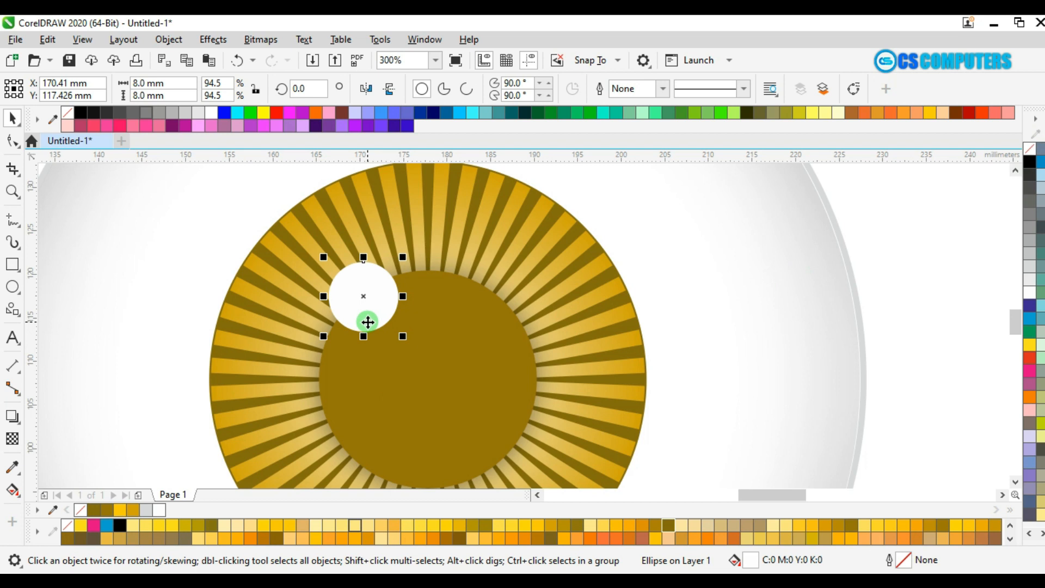
scroll(368, 322, down, 4)
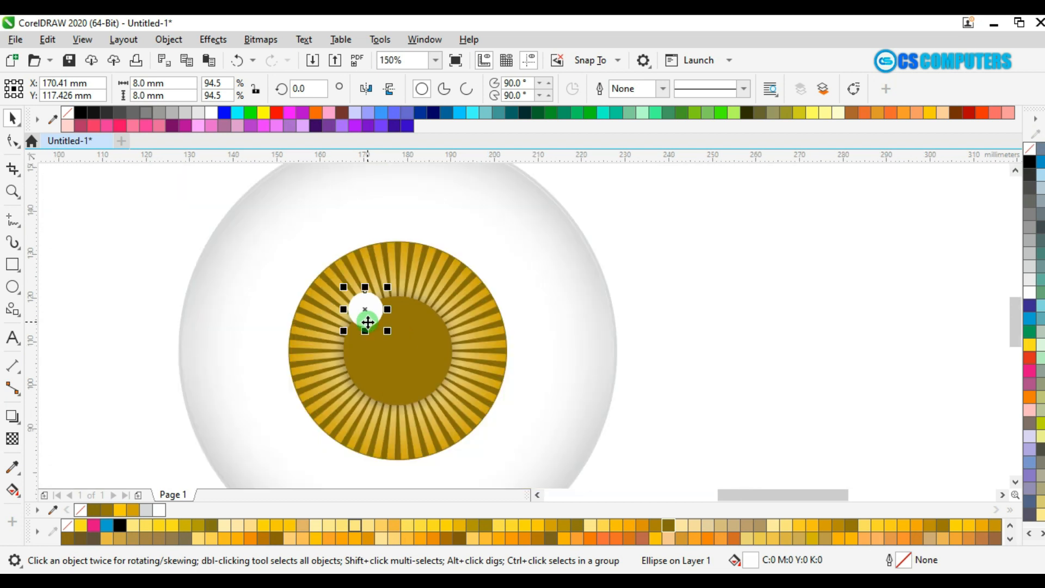
click(564, 357)
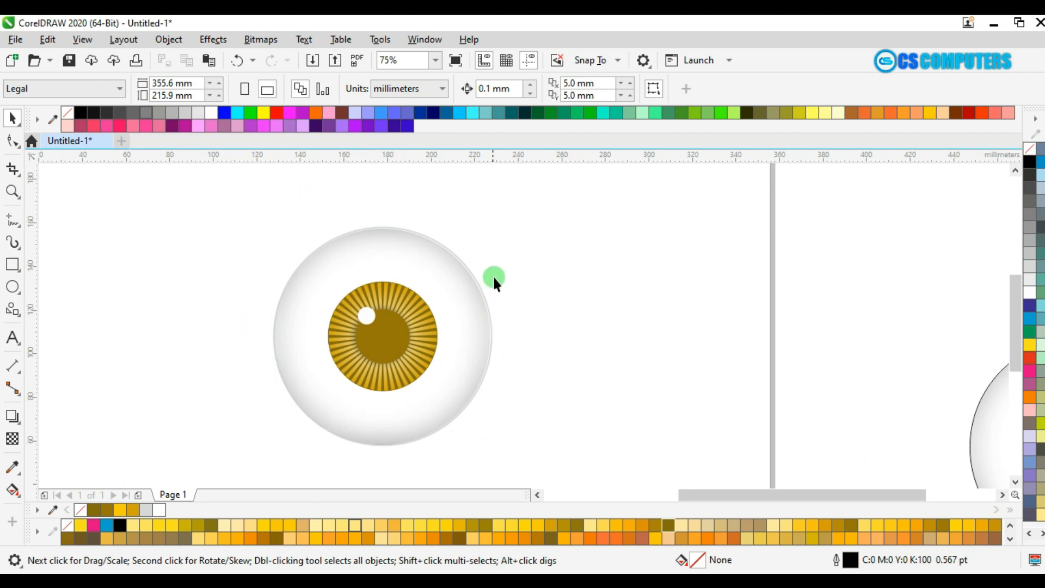
- Group all the eye's objects and move the group straight up to Y 167.45 mm at the page's top edge
scroll(493, 277, down, 2)
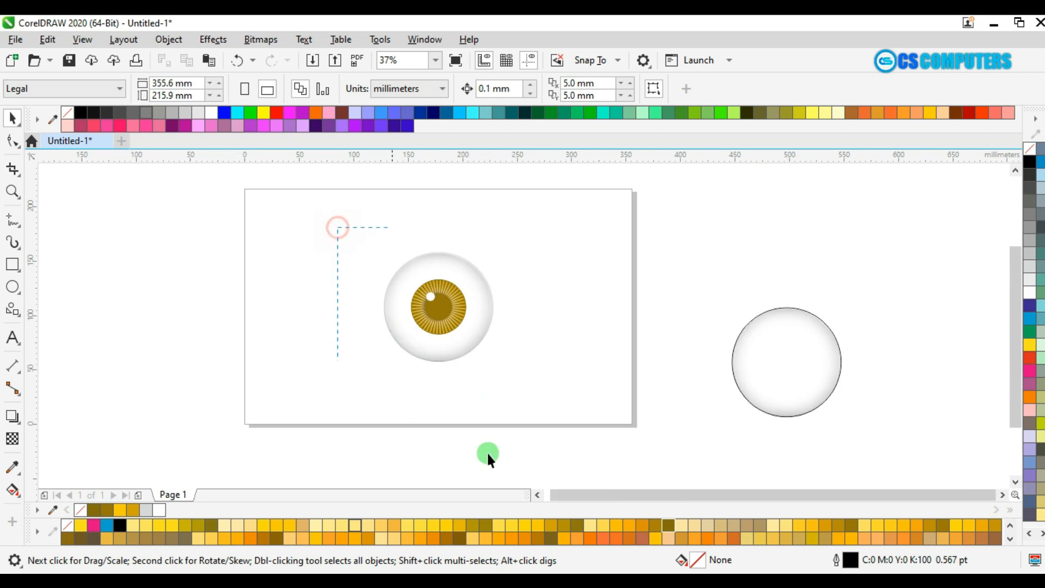
drag(488, 455, 557, 397)
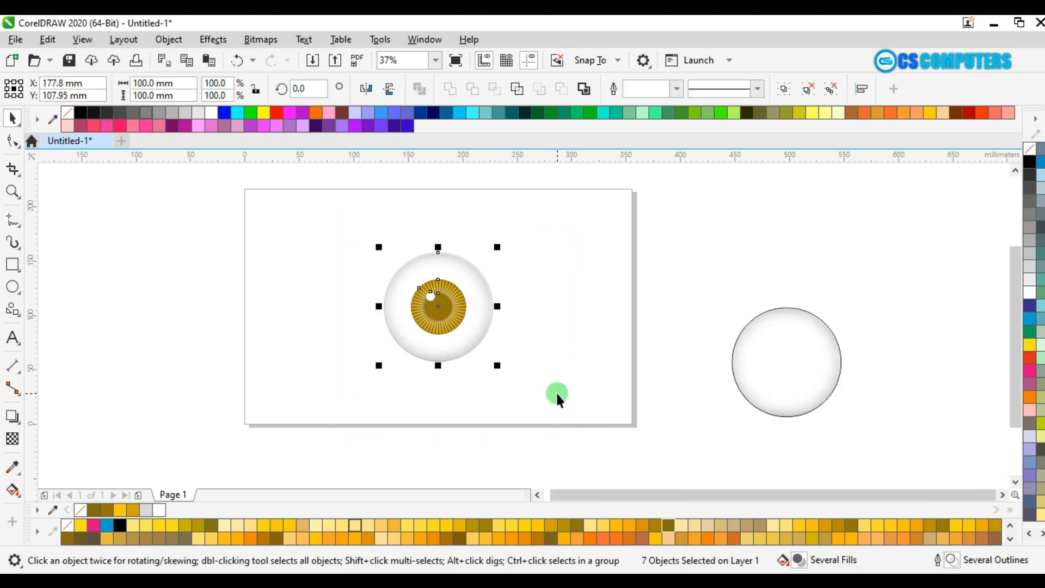
click(785, 90)
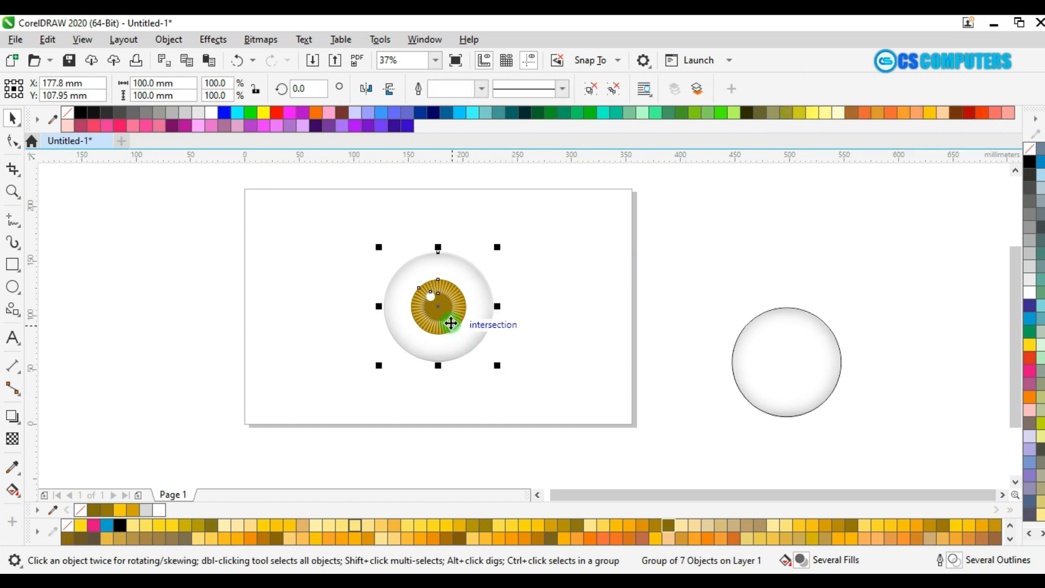
drag(438, 306, 437, 243)
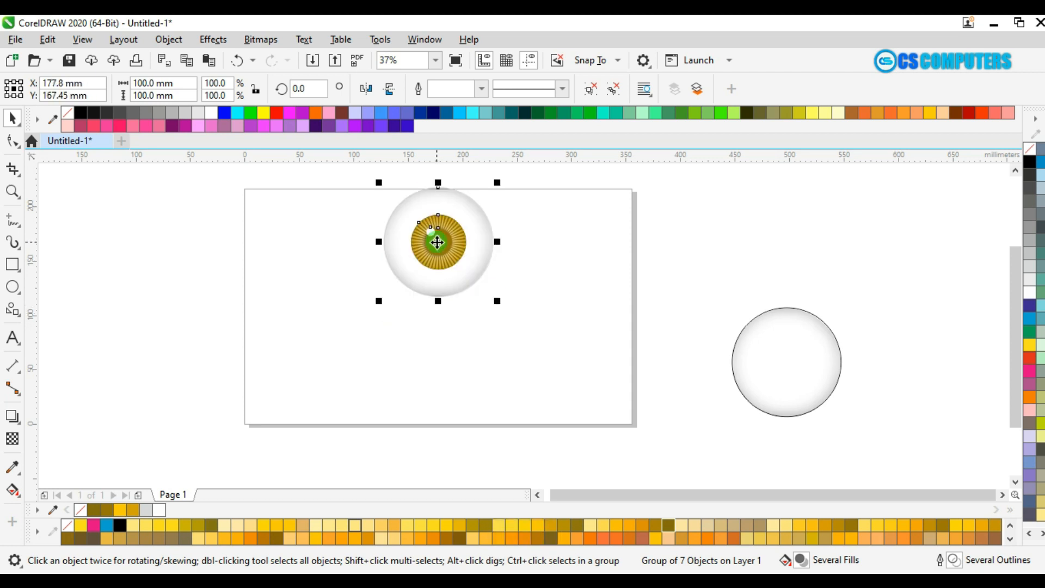
click(430, 354)
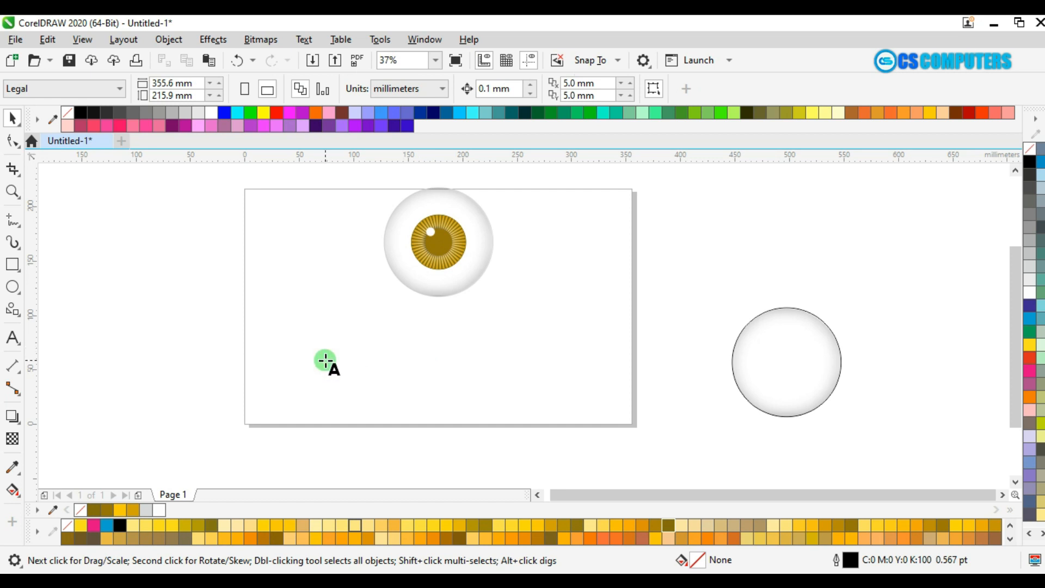
- Add the artistic text "GOLDEN EYE" in capitals on the lower-left part of the page, below the eye
key(F8)
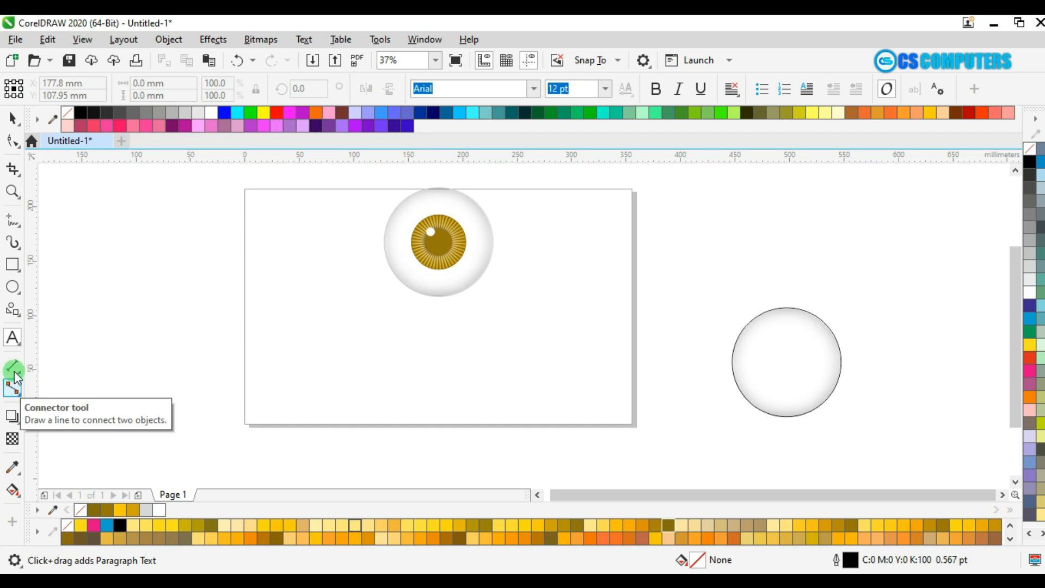
click(16, 340)
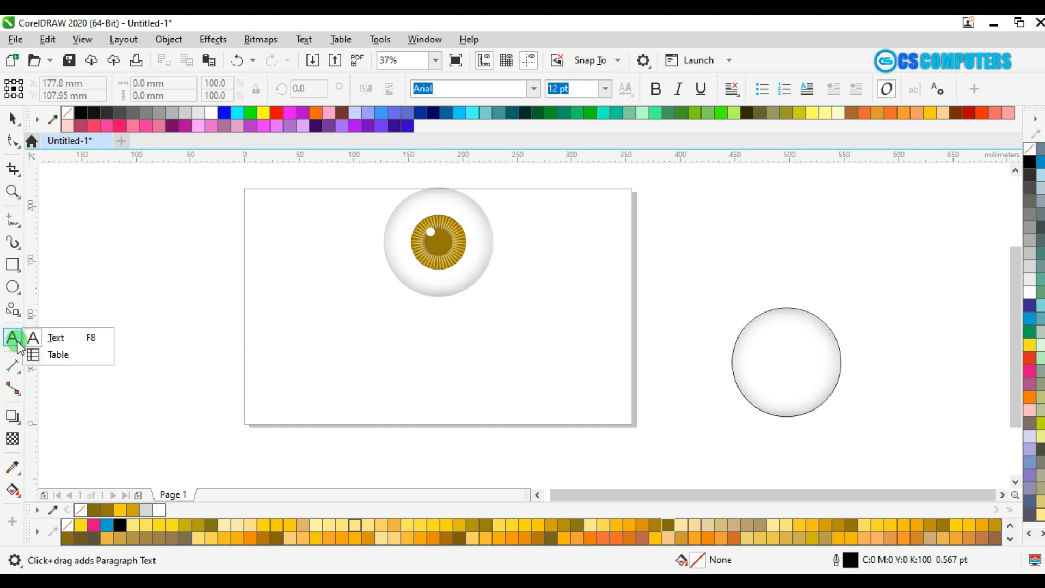
click(59, 339)
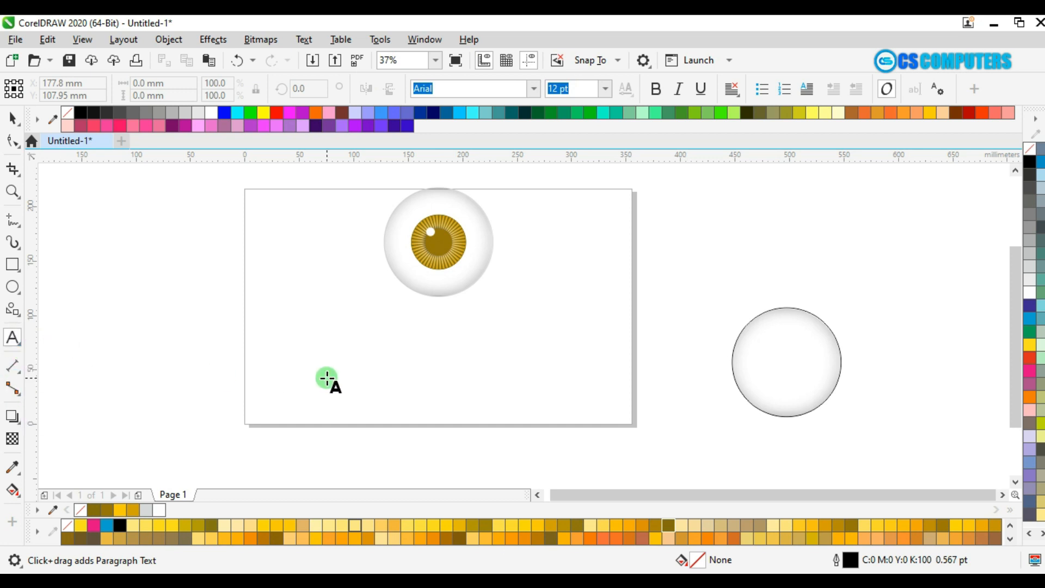
click(337, 353)
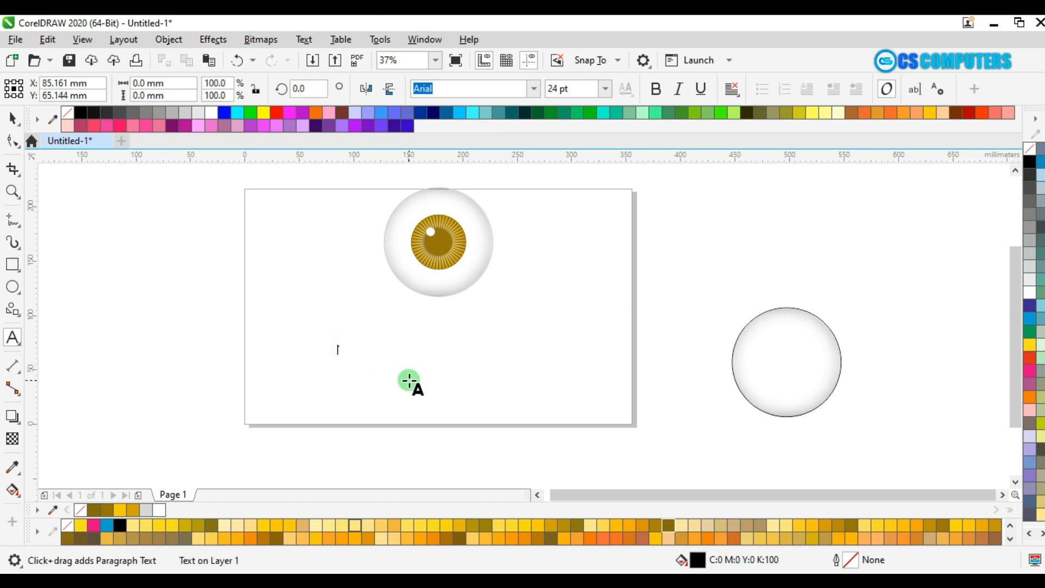
key(Caps_Lock)
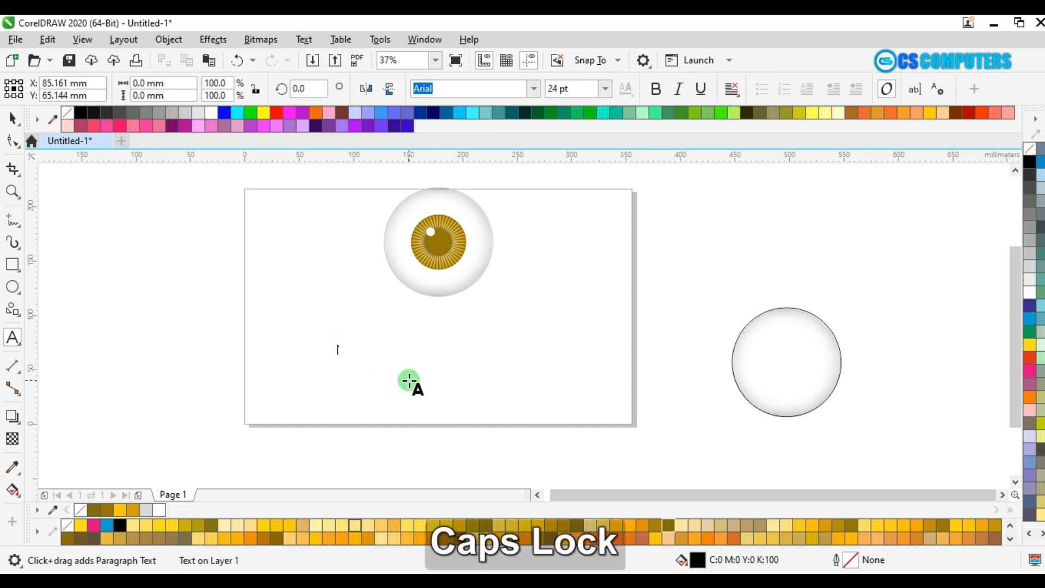
text(GOLDE)
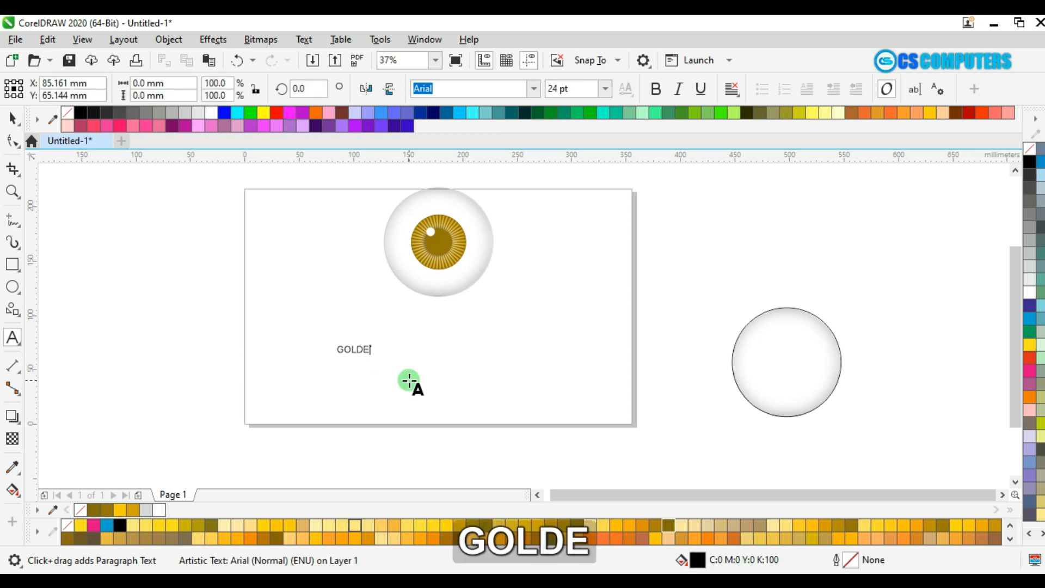
text(N )
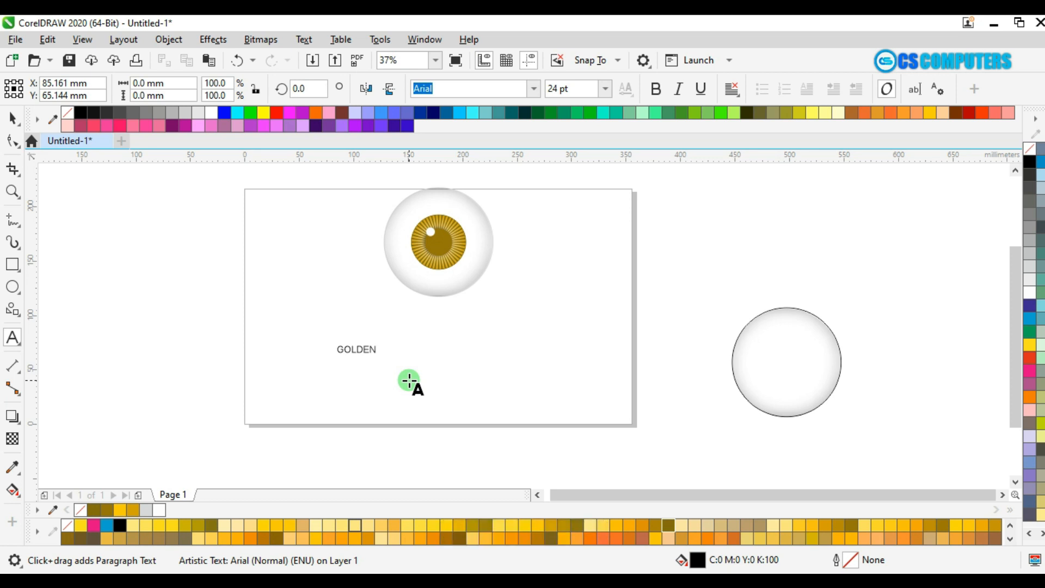
text(EYE)
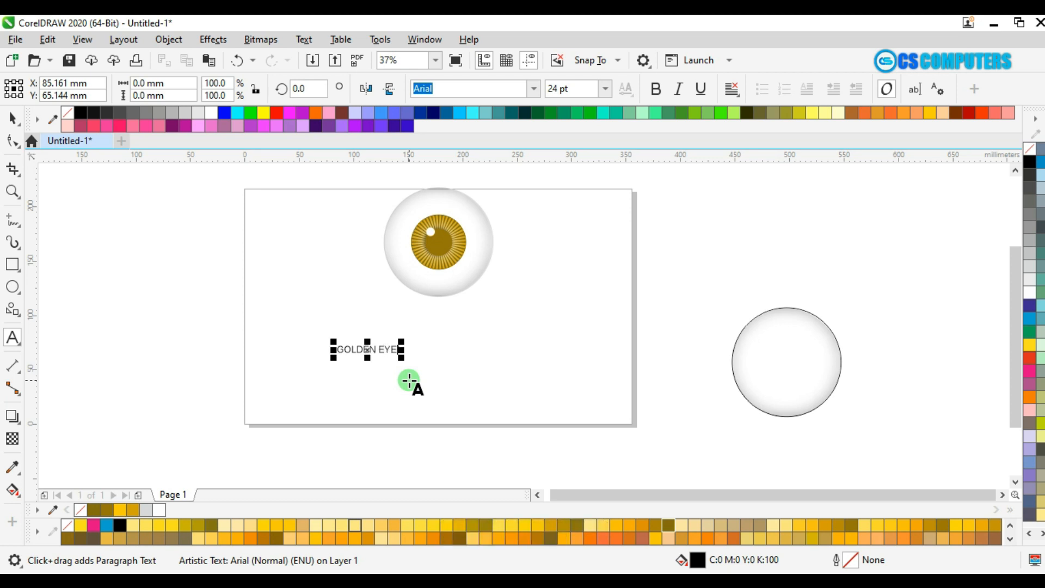
- Enlarge the GOLDEN EYE text proportionally to about 243 mm wide and move it directly below the eye
key(ctrl+space)
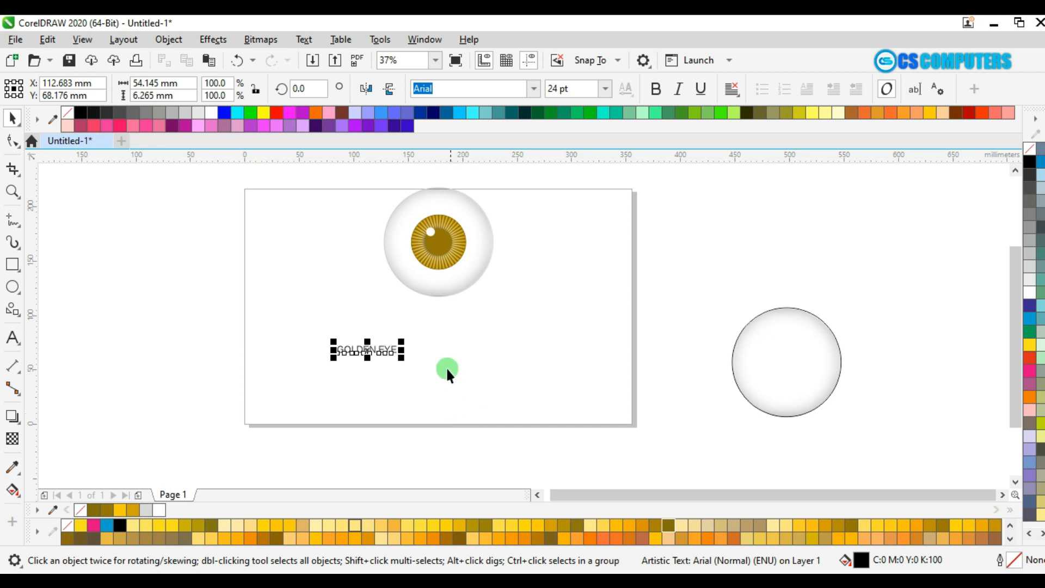
drag(402, 357, 507, 423)
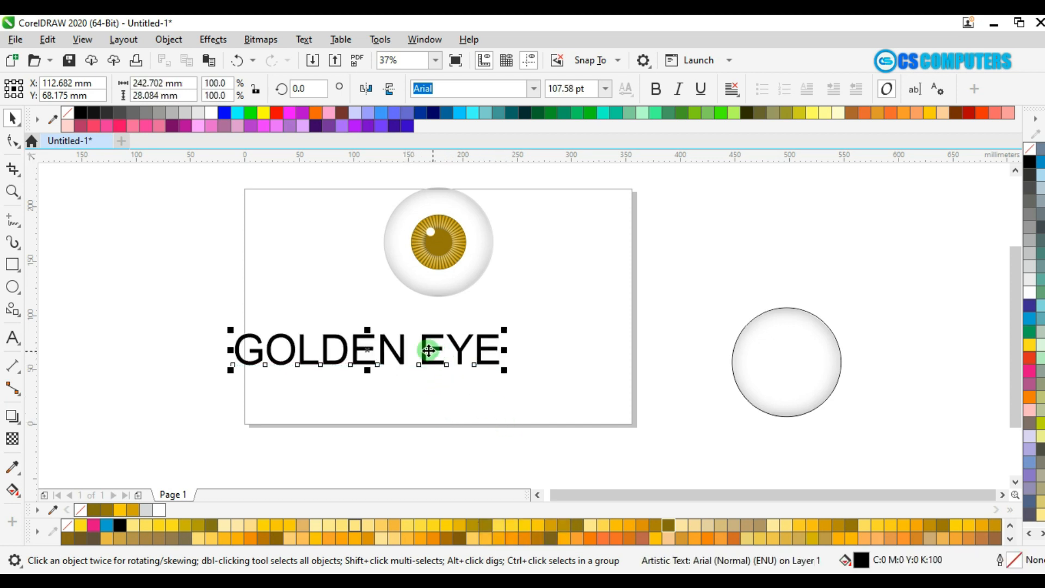
drag(425, 350, 498, 327)
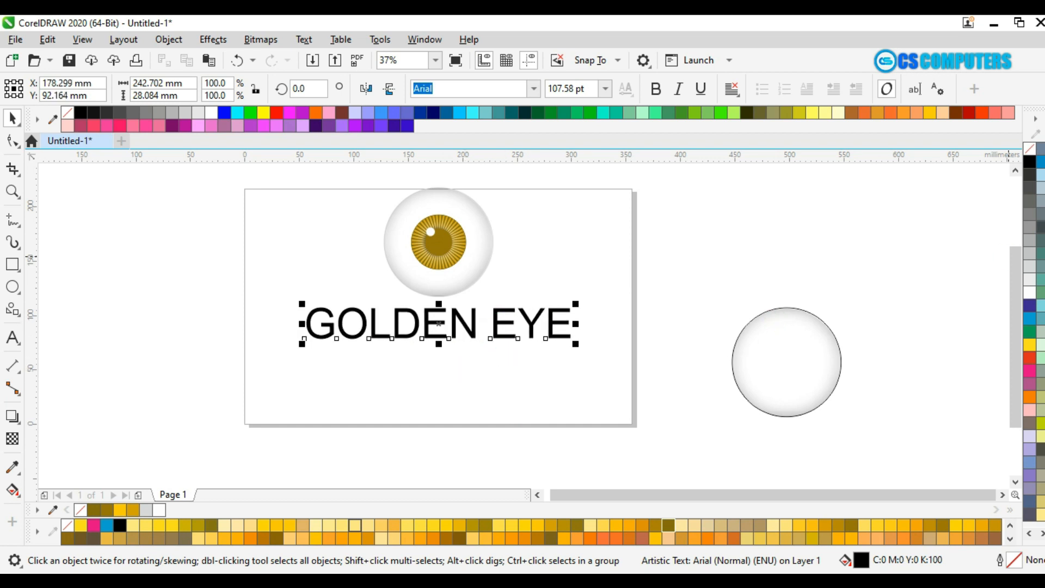
- Change the GOLDEN EYE text's font to Disc in its character properties
key(alt)
key(alt+Return)
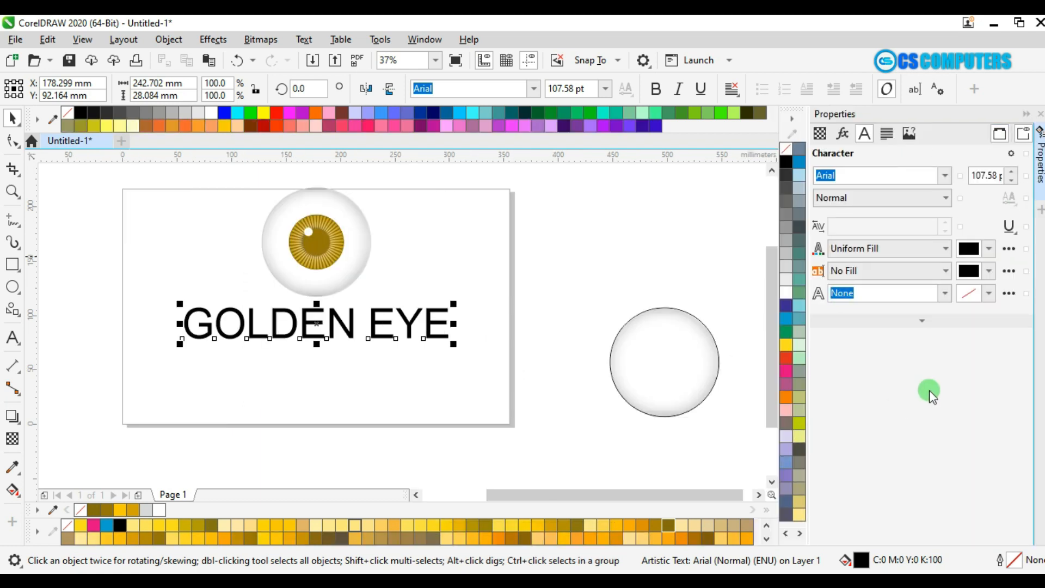
click(871, 176)
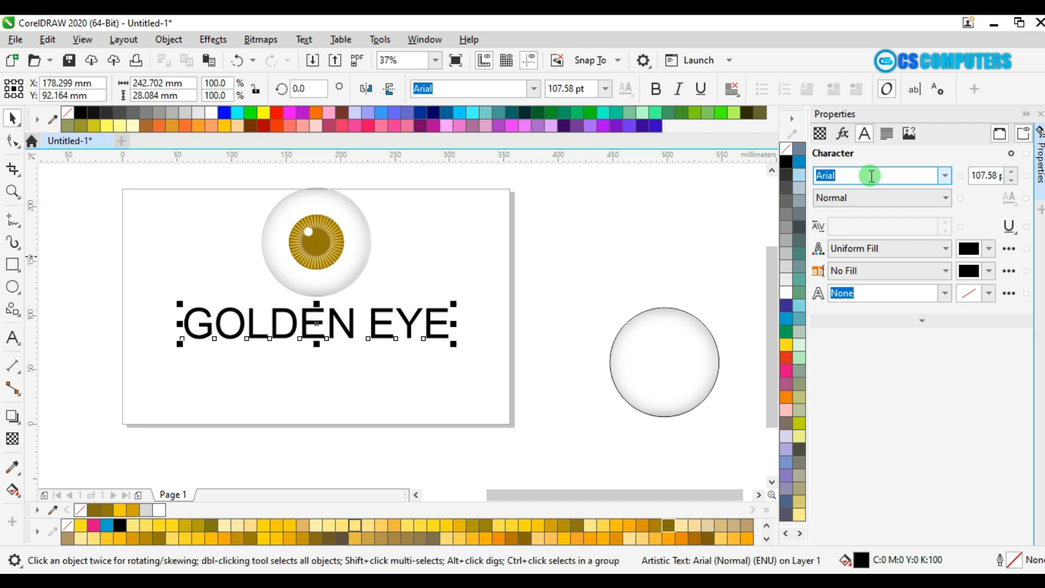
click(944, 175)
scroll(899, 327, down, 3)
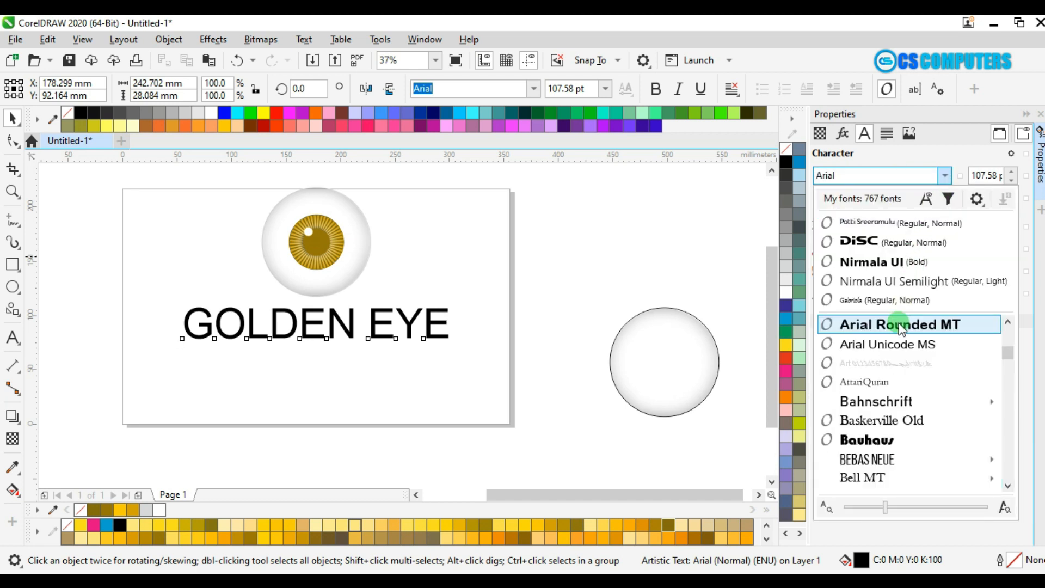
scroll(898, 326, up, 3)
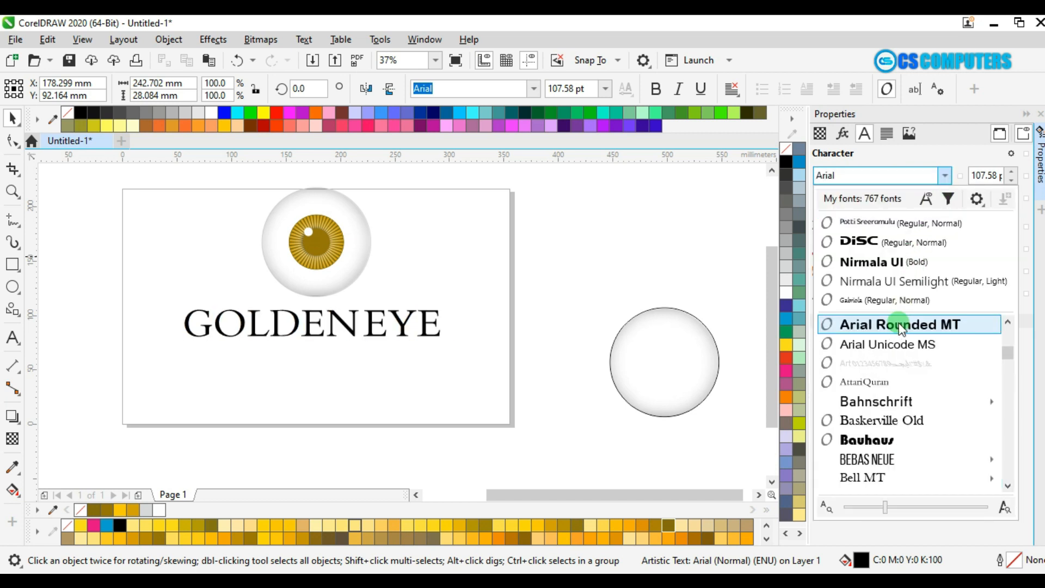
click(871, 243)
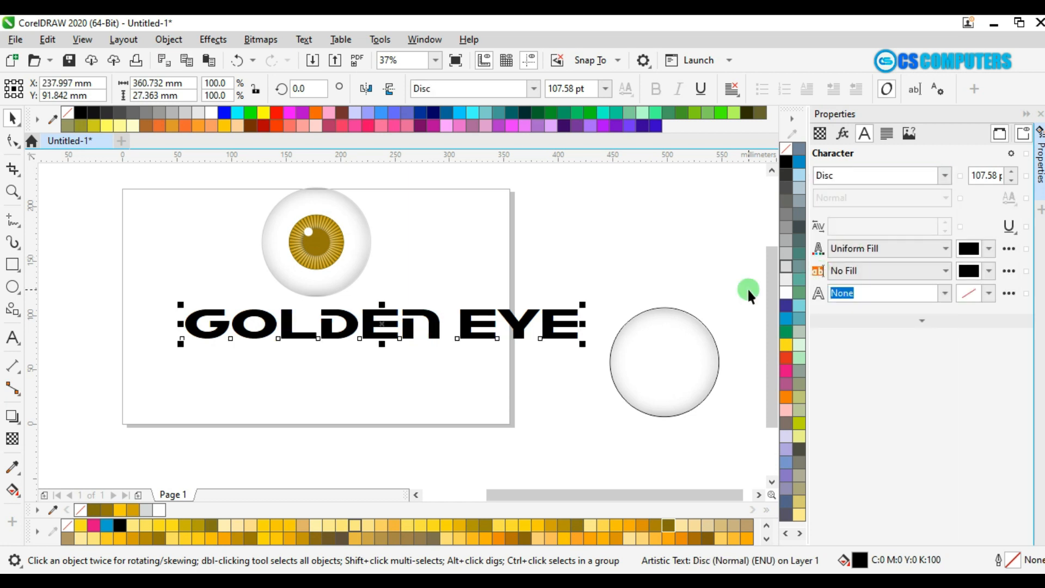
- Centre the text on the page, shift it down just below the eye and set its font size to 100 pt
key(p)
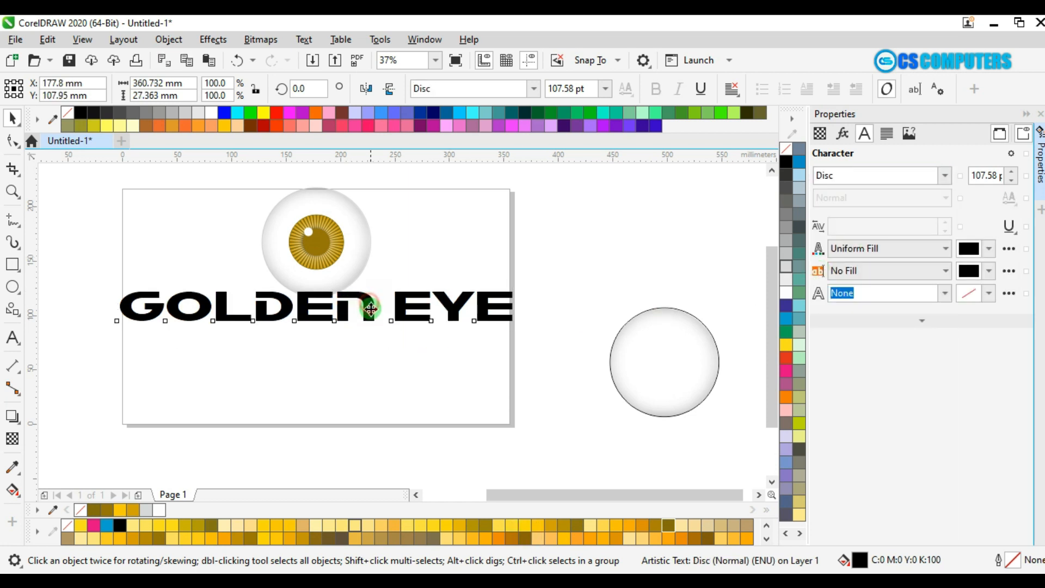
drag(370, 309, 371, 318)
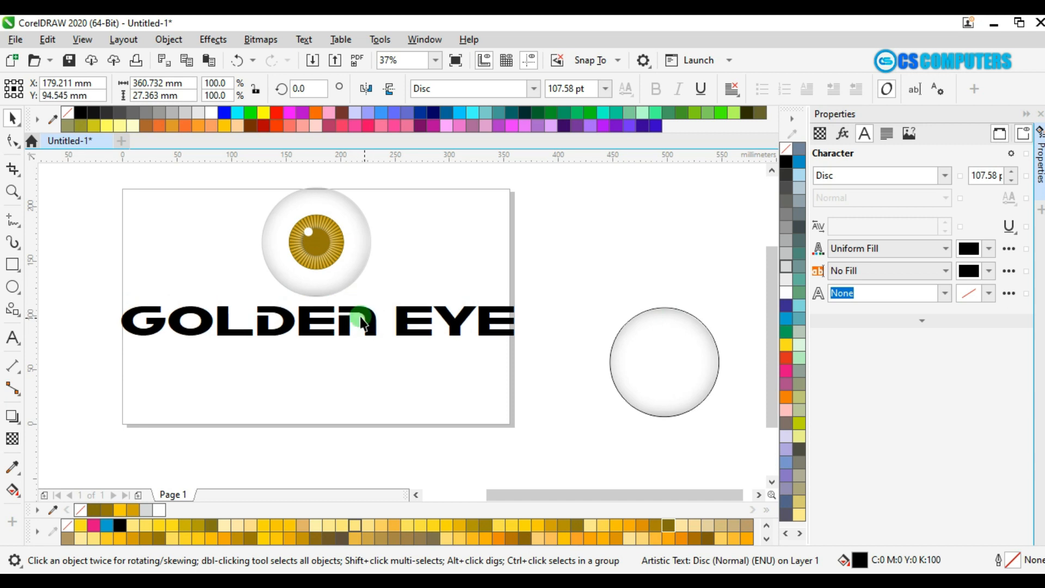
click(980, 176)
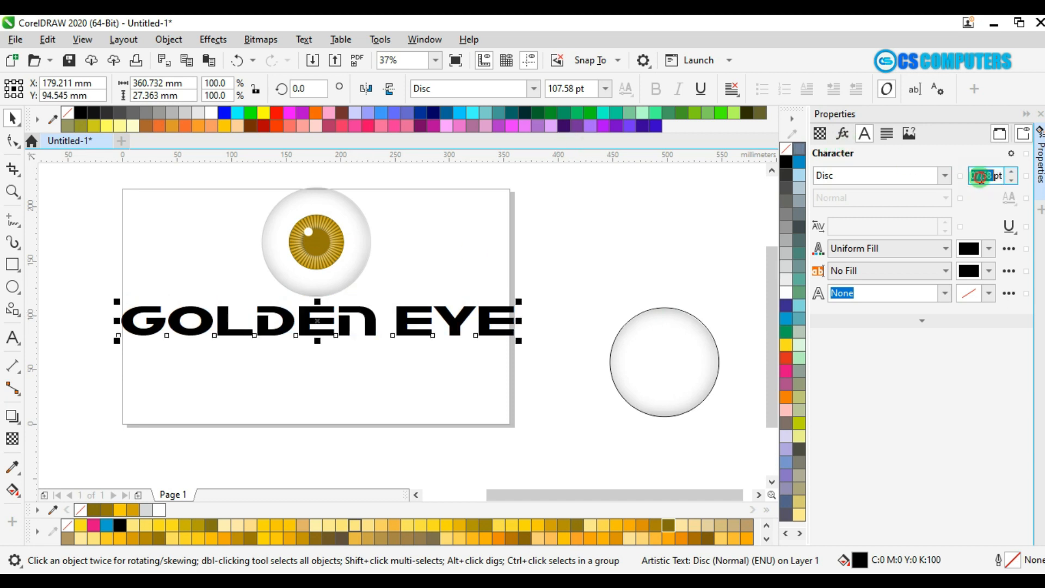
text(100)
key(Return)
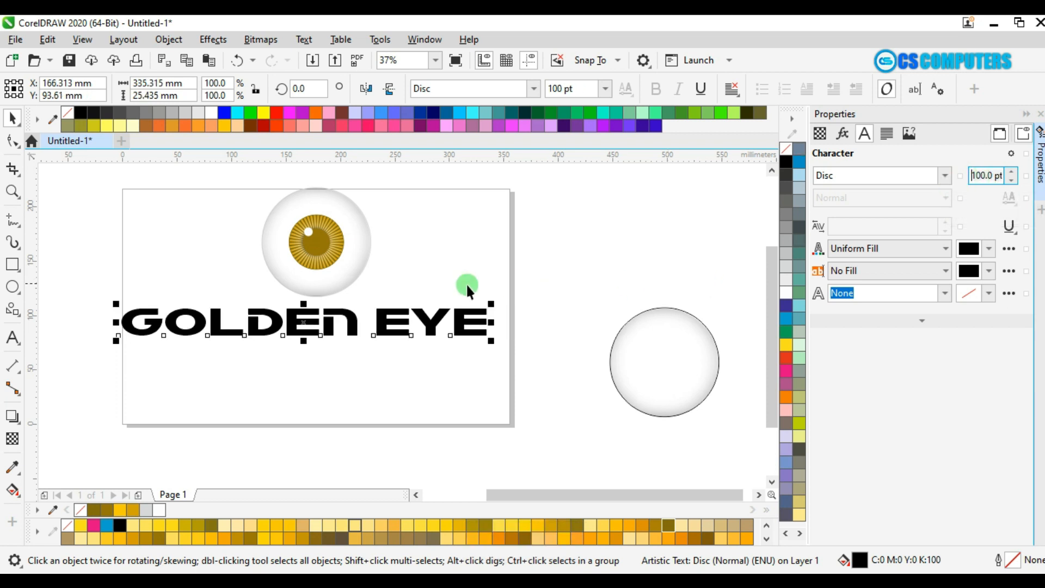
- Align the text's horizontal centre with the eye group and deselect both
shift+click(351, 253)
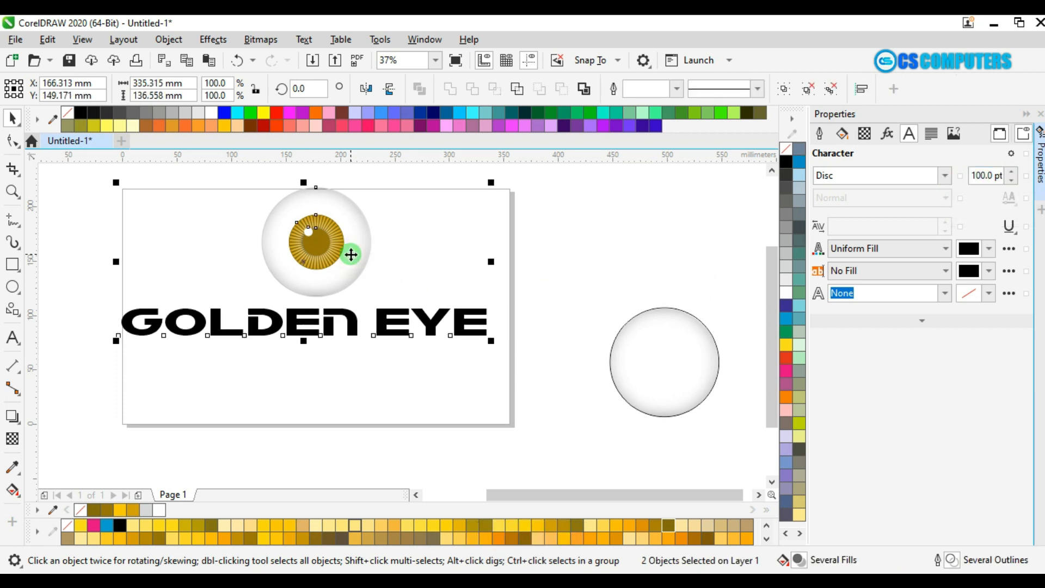
key(c)
click(158, 368)
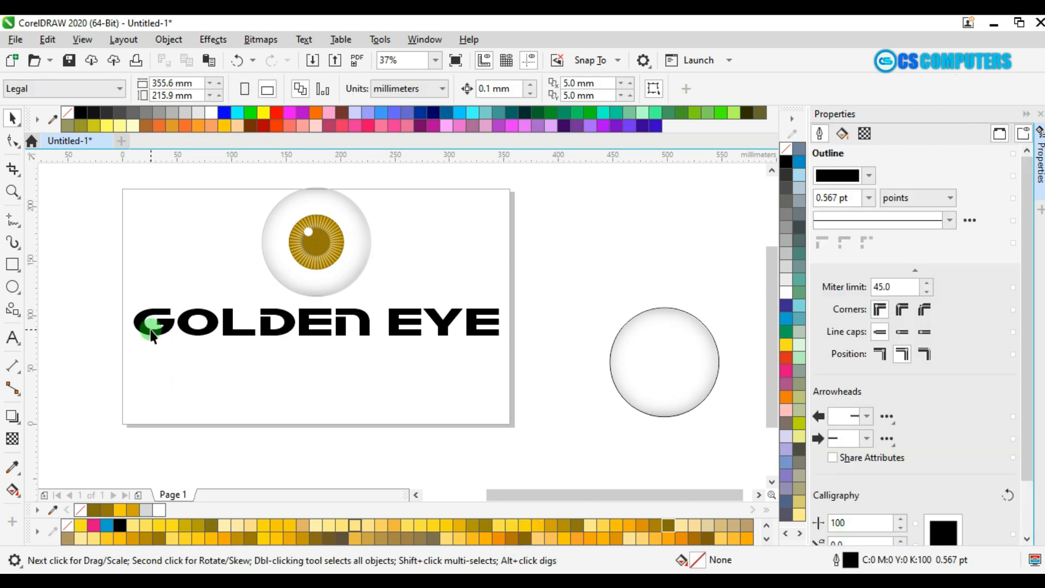
- Copy the eye group to the page's upper-left corner and convert the copy to a 300 dpi CMYK bitmap with anti-aliasing and transparent background
click(334, 256)
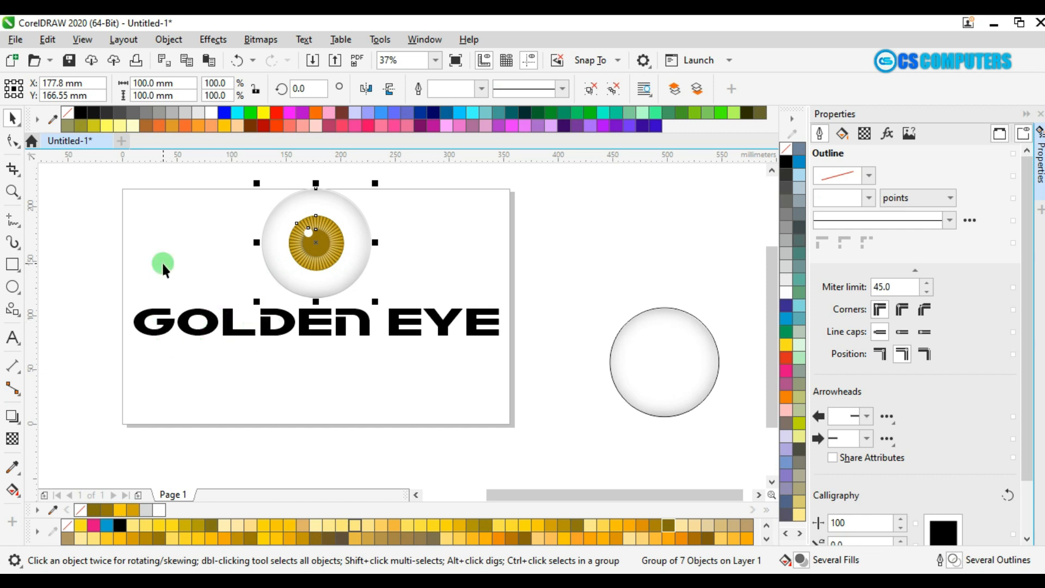
drag(327, 241, 185, 238)
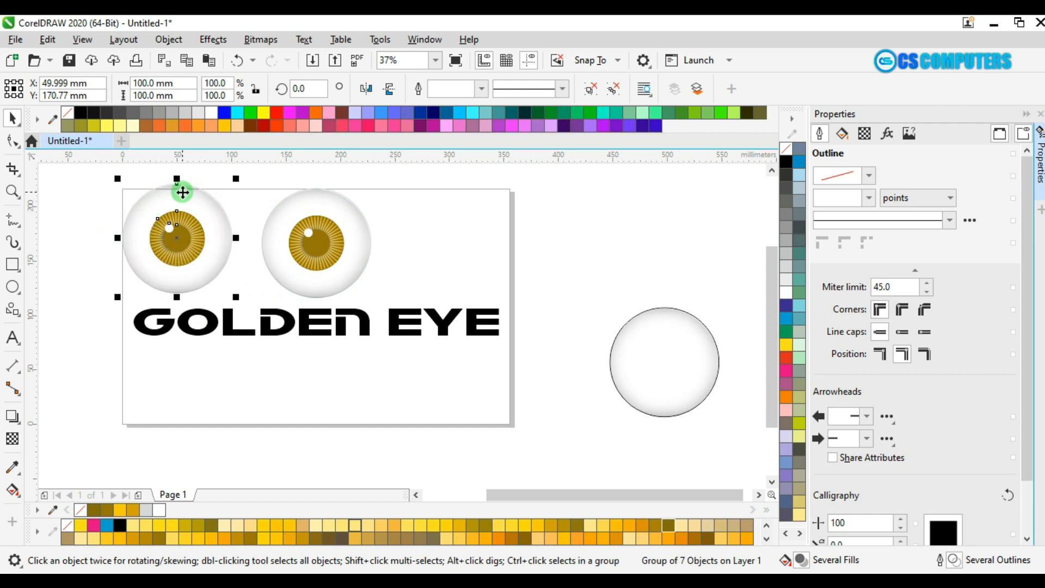
click(272, 44)
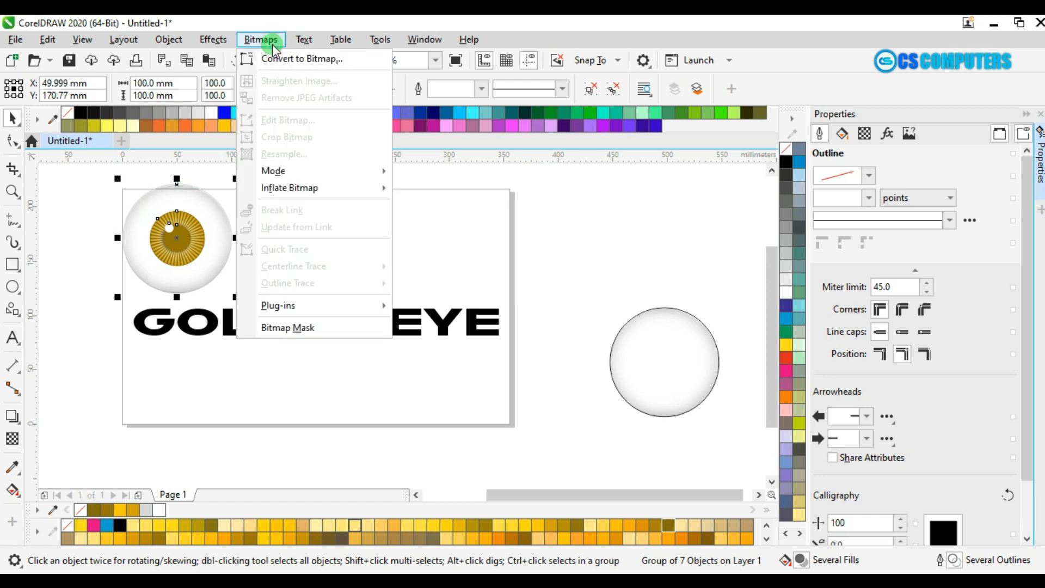
click(270, 58)
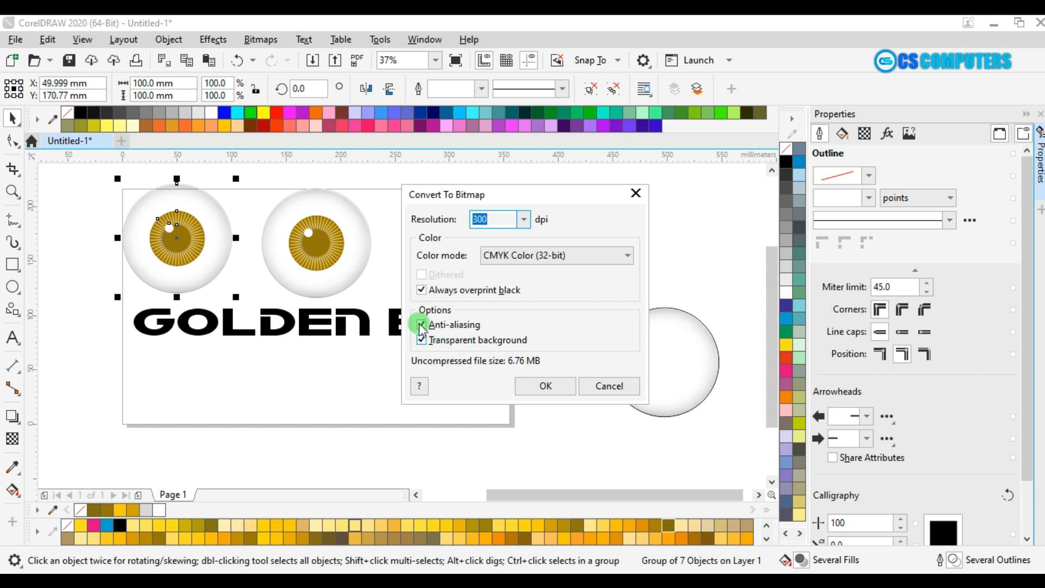
click(545, 387)
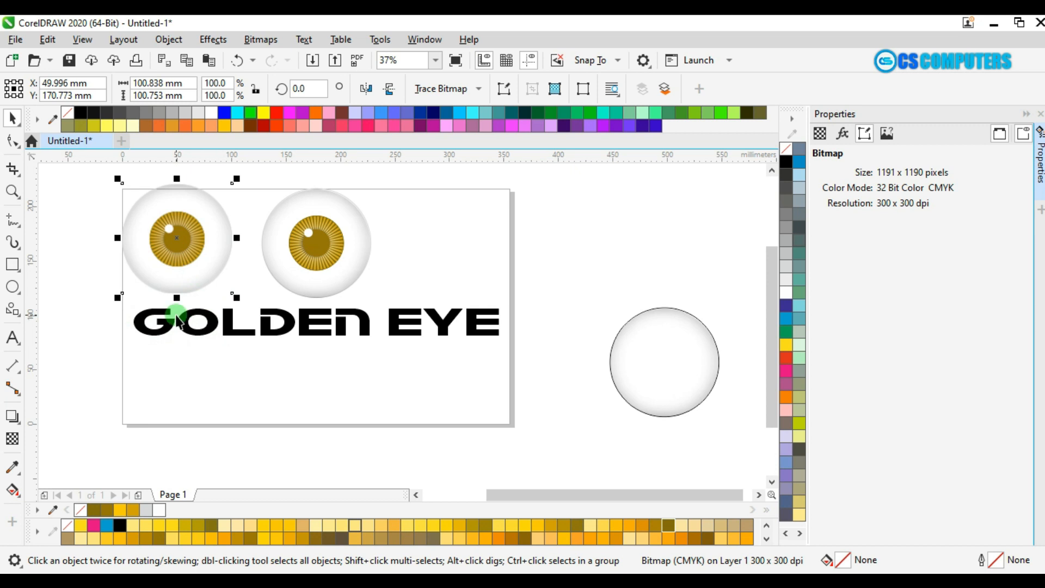
- Delete the letter O from the word GOLDEN in the text
scroll(179, 322, up, 2)
click(279, 345)
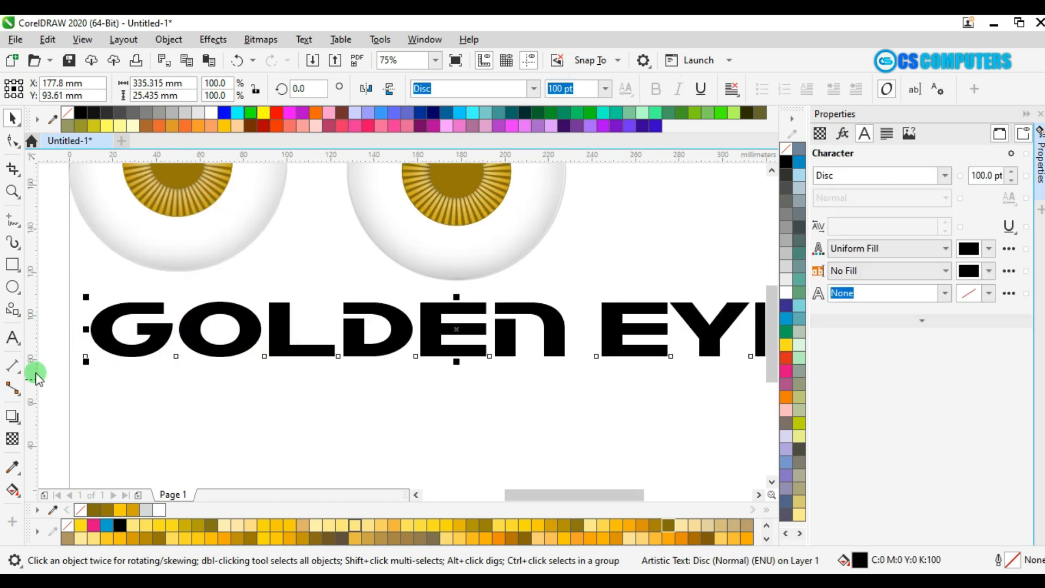
click(13, 338)
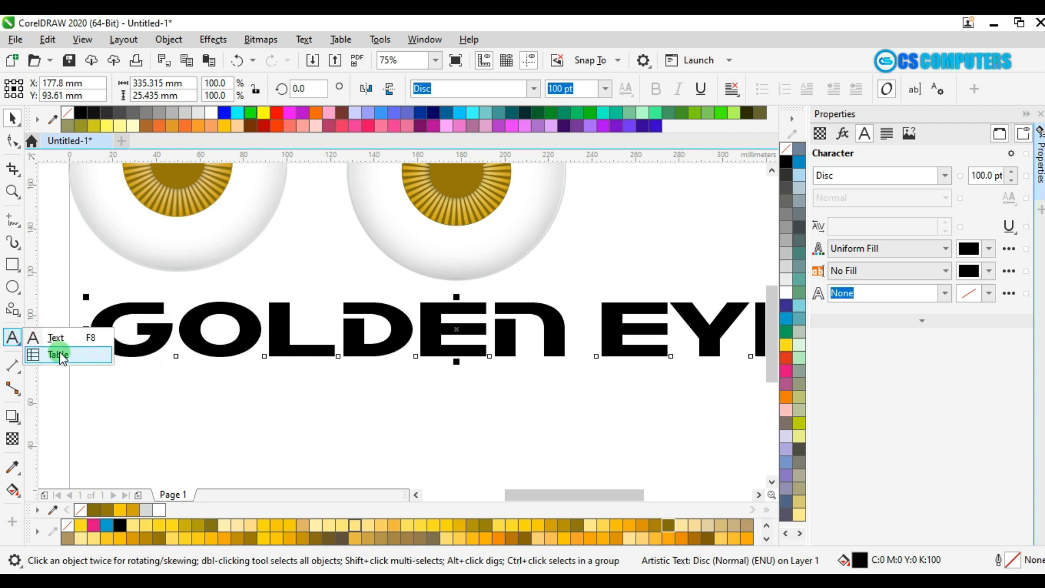
click(59, 338)
click(274, 334)
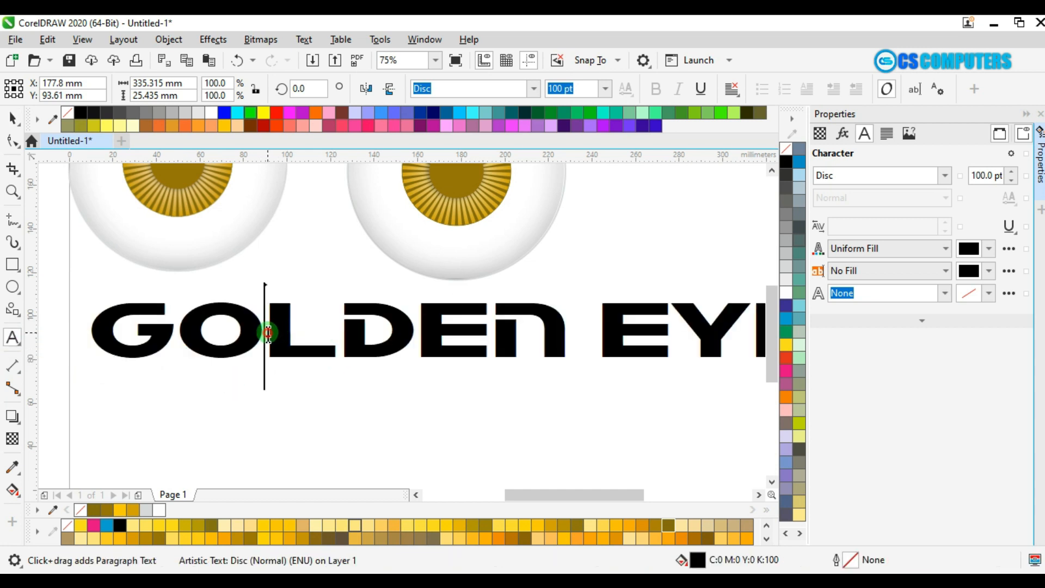
key(BackSpace)
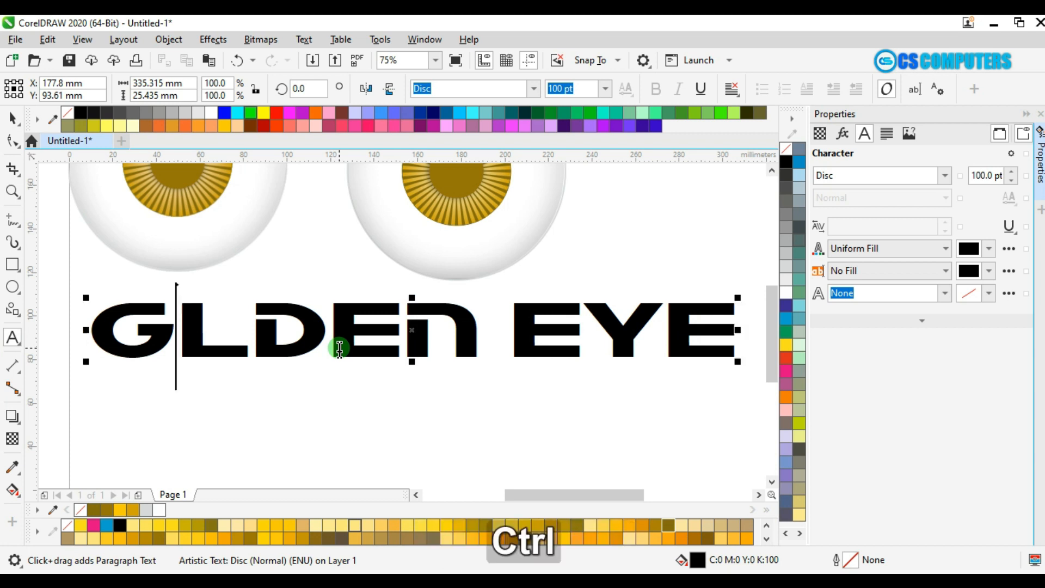
key(ctrl+space)
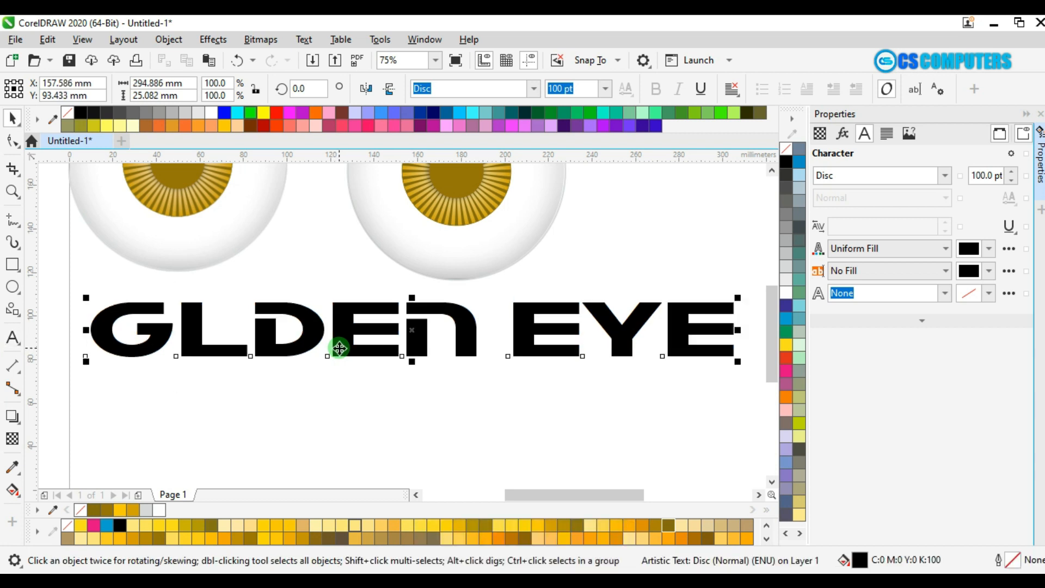
- Copy the bitmap eye into the text between the G and L of GOLDEN as an inline letter O
key(space)
drag(303, 296, 385, 373)
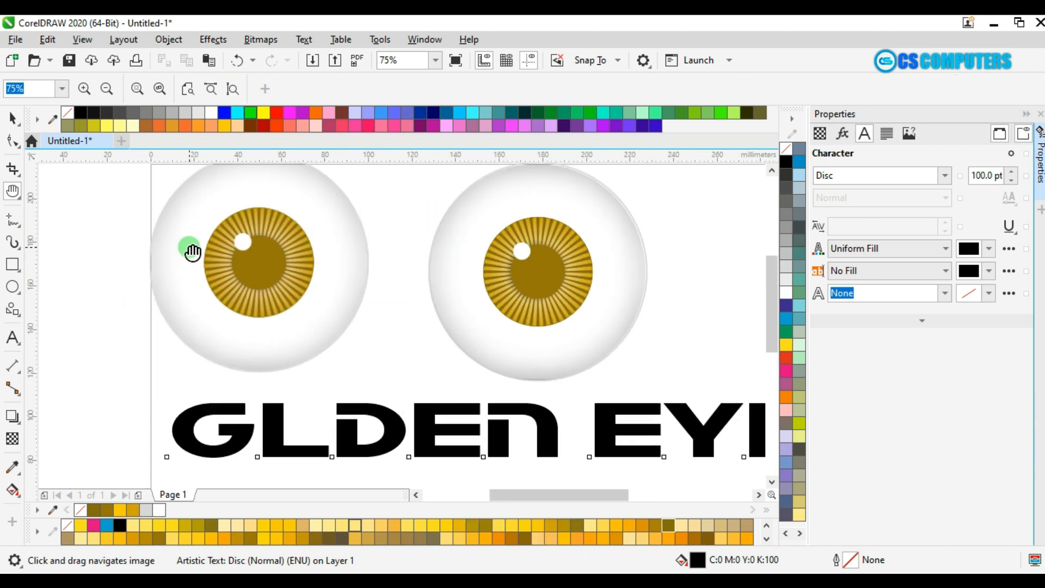
click(12, 118)
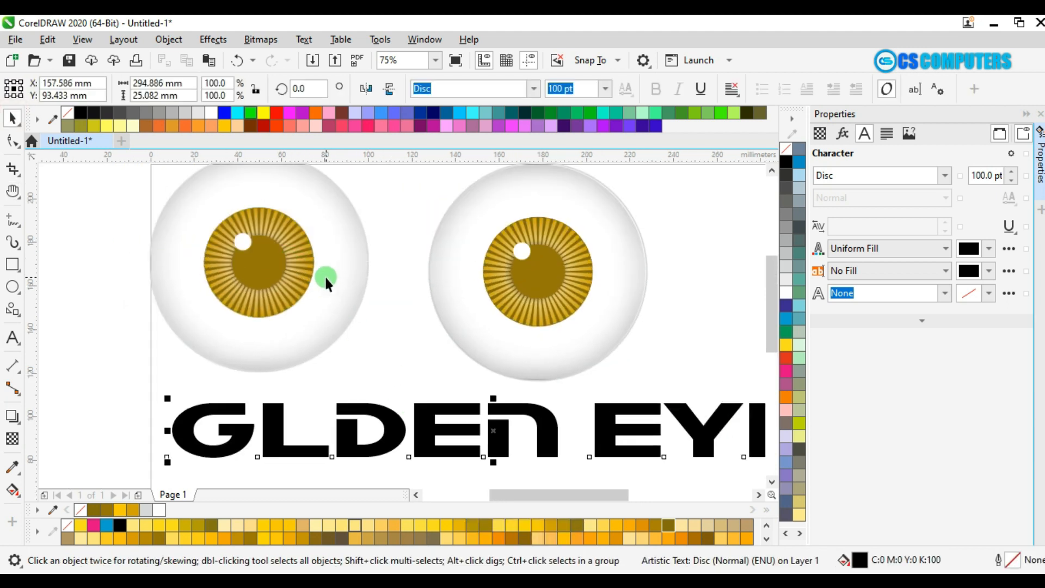
drag(324, 275, 252, 436)
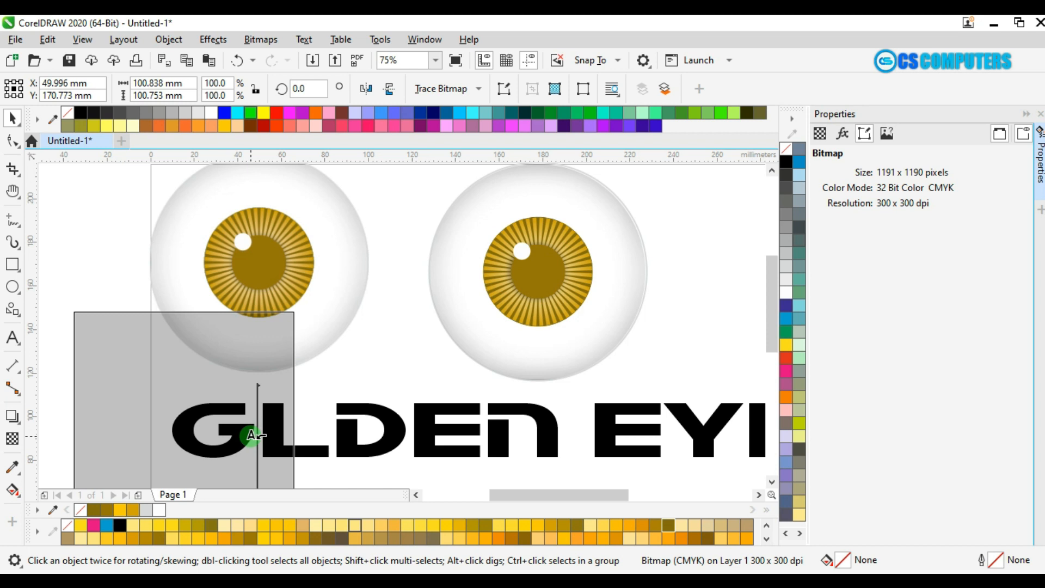
drag(251, 435, 251, 437)
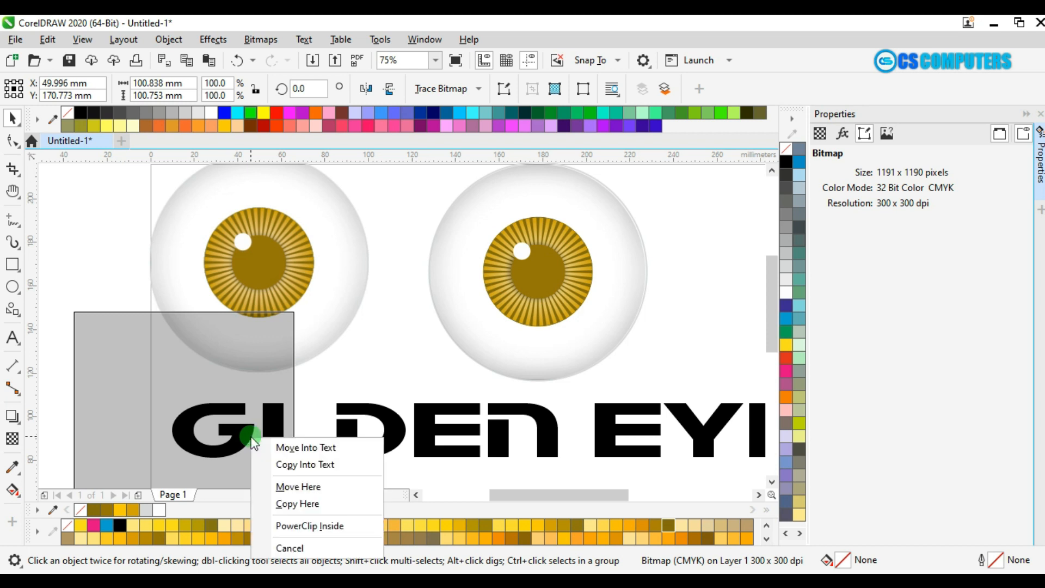
click(308, 466)
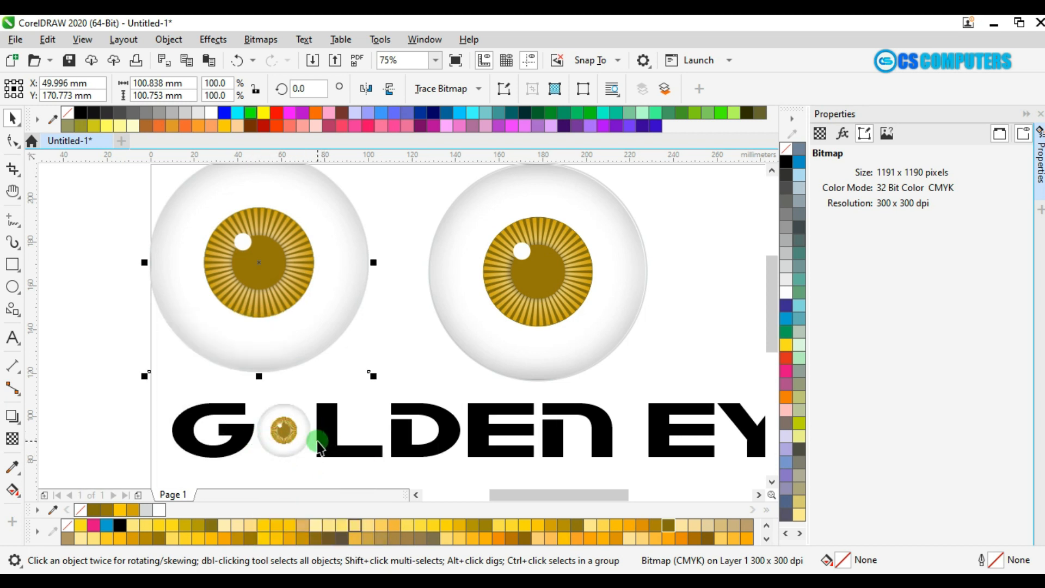
- Move the large bitmap eye off the page to the empty area at its upper left and deselect it
scroll(343, 320, down, 2)
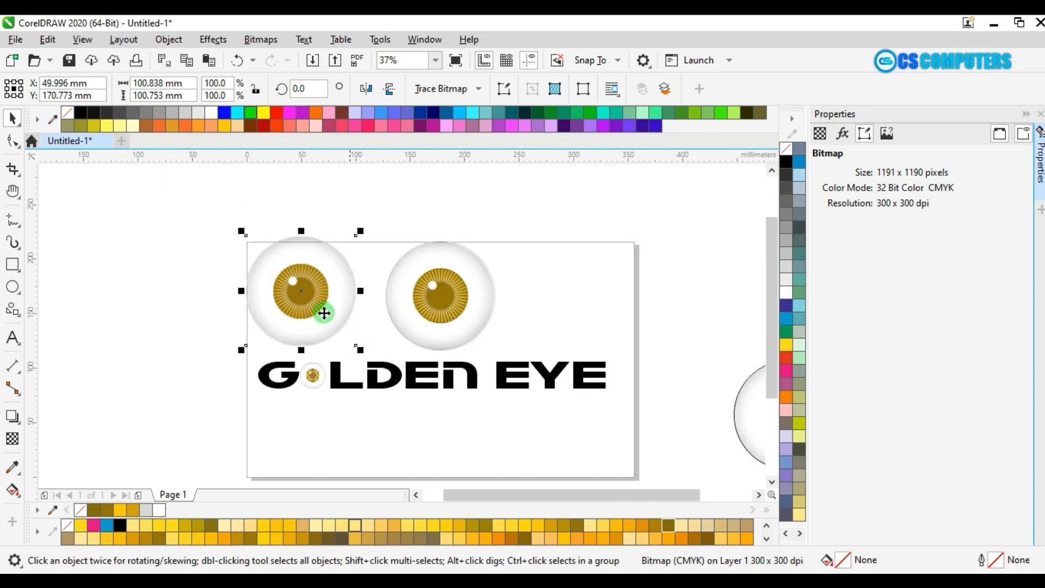
drag(301, 291, 189, 282)
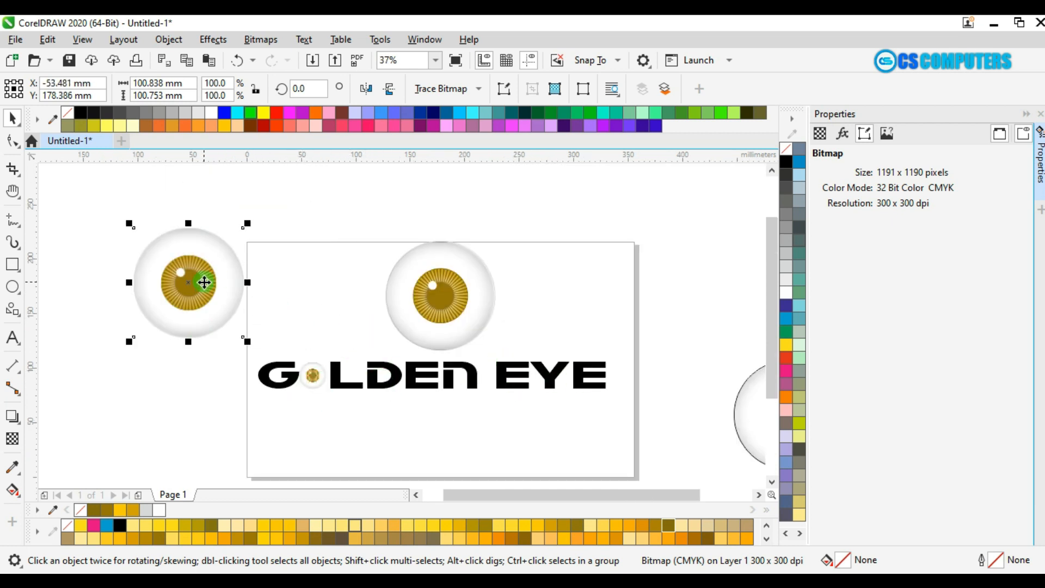
drag(204, 283, 156, 259)
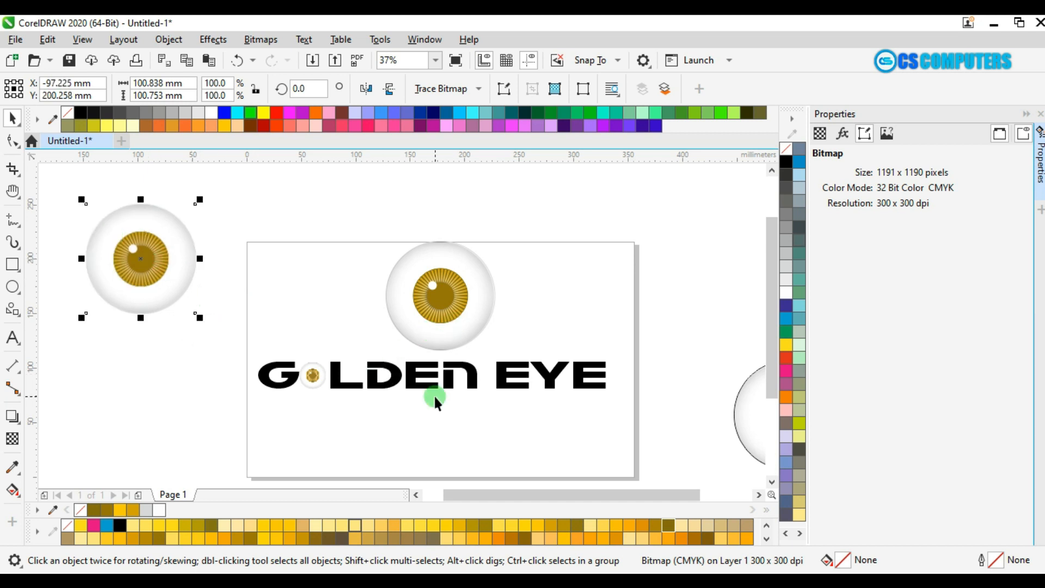
click(395, 432)
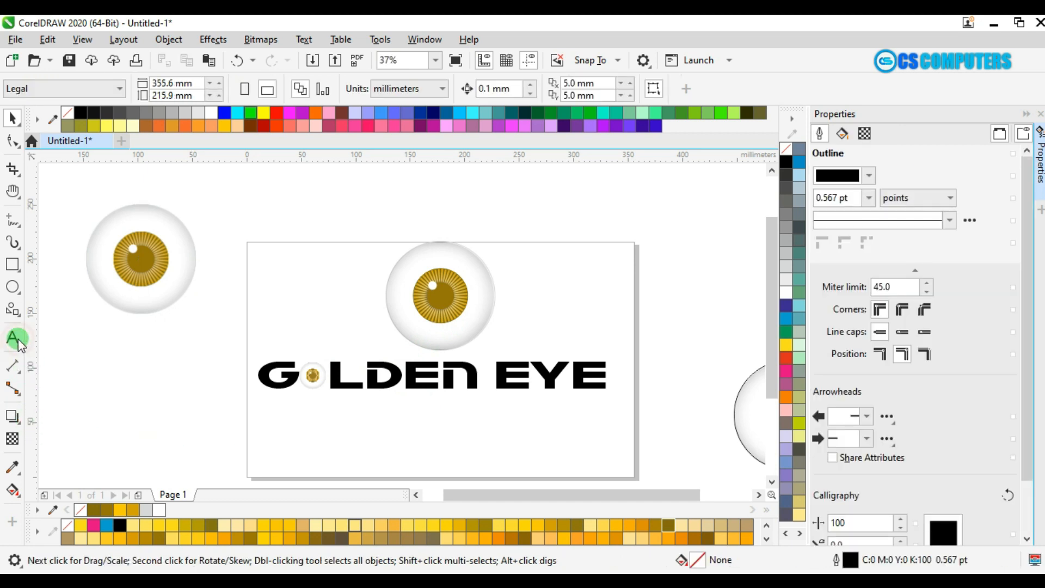
- Activate the Text tool and switch the keyboard input language to Telugu
click(14, 338)
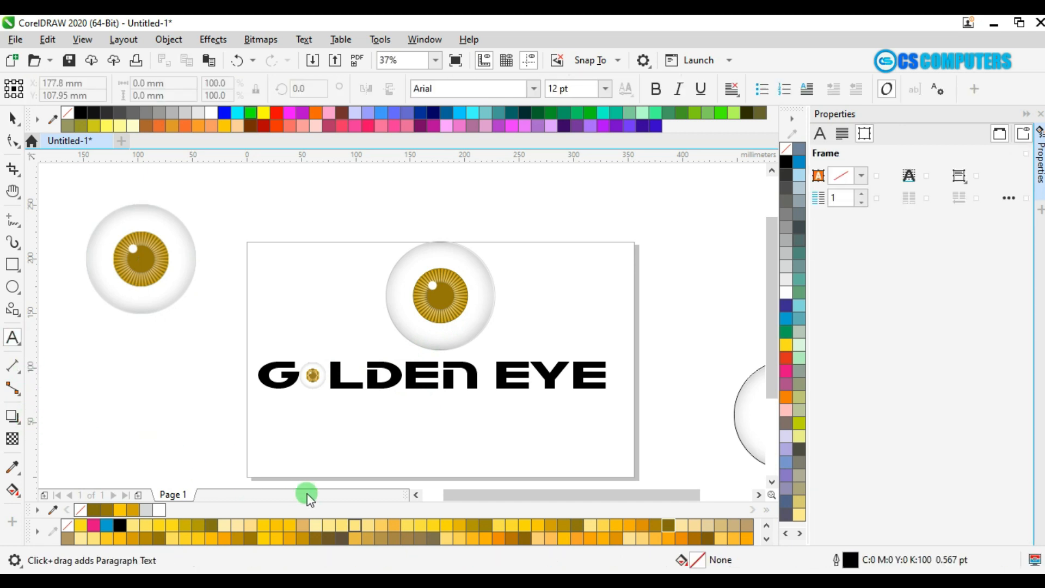
key(super)
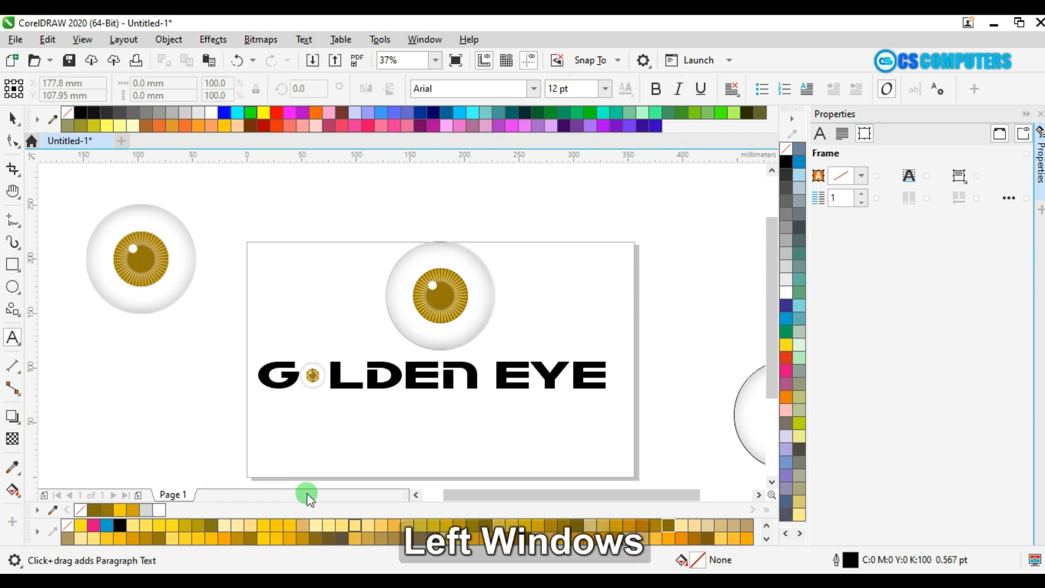
key(super+space)
key(super+space)
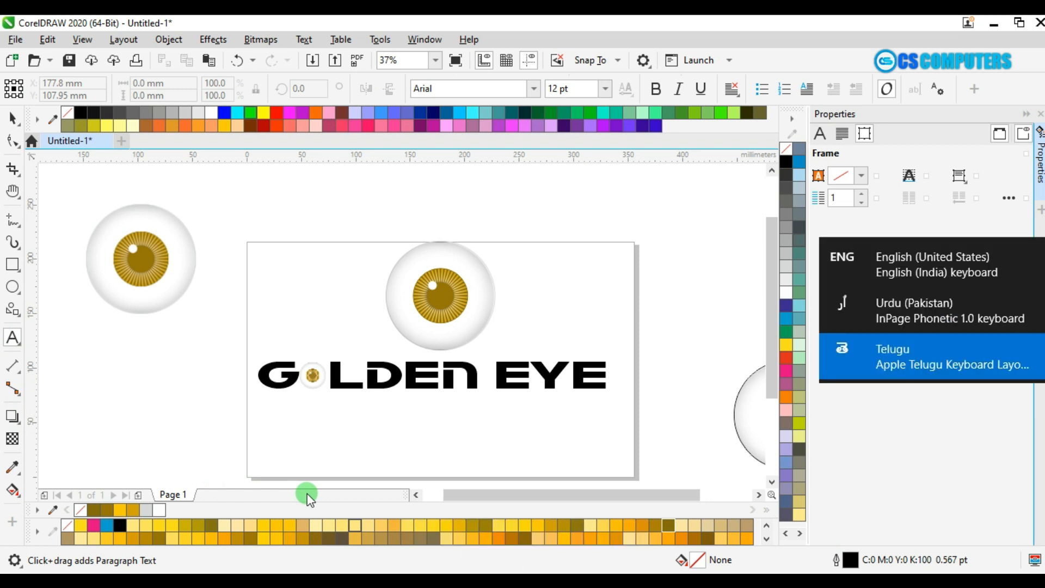
key(super+space)
key(super+space)
key(super+space)
key(super+space)
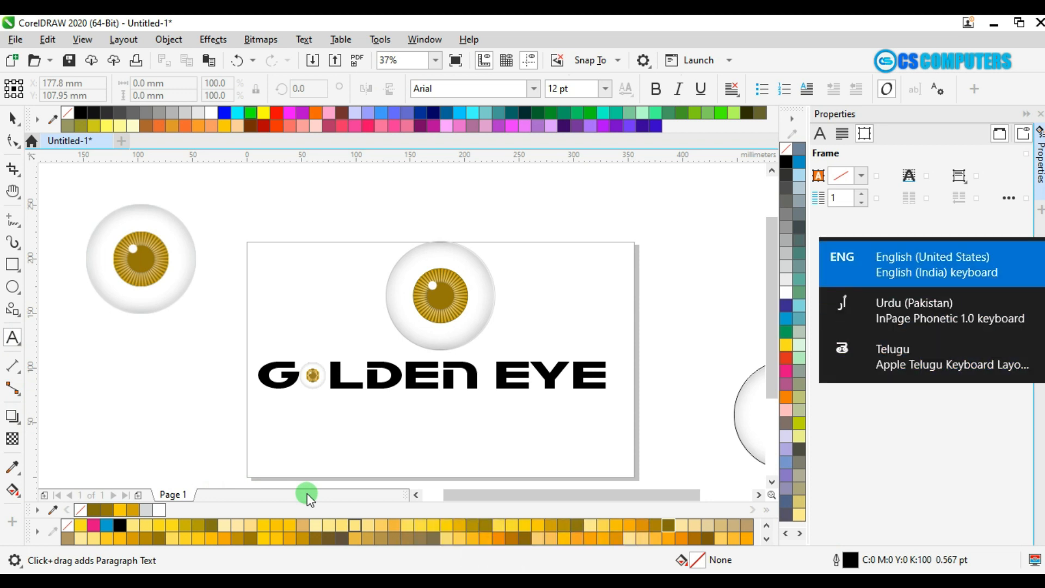
key(super+space)
key(super+space)
key(super+space)
key(super+space)
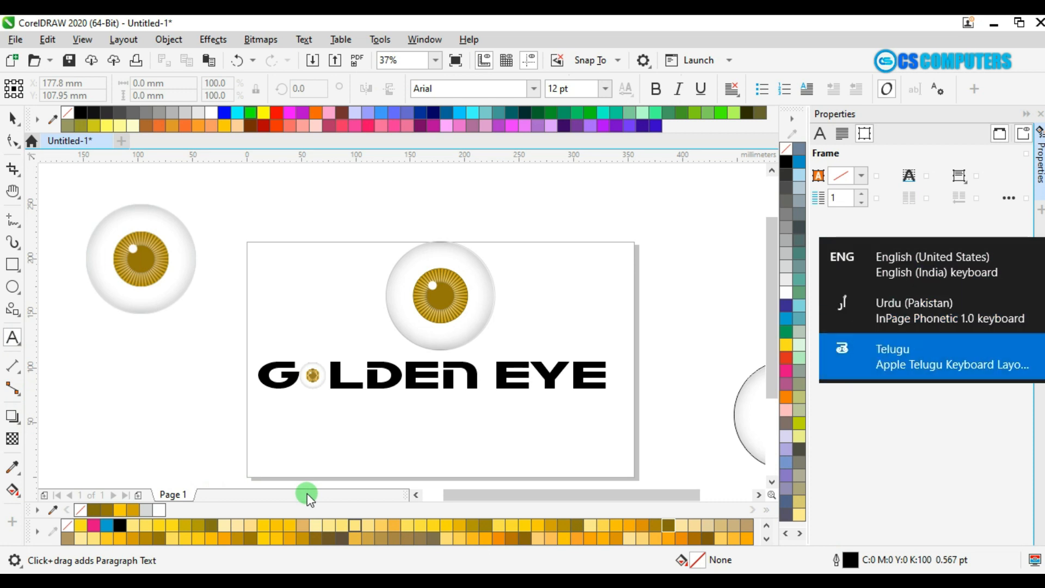
- Add the artistic text "సువర్ణ నేత్రం" on the page below the GOLDEN EYE text
click(316, 441)
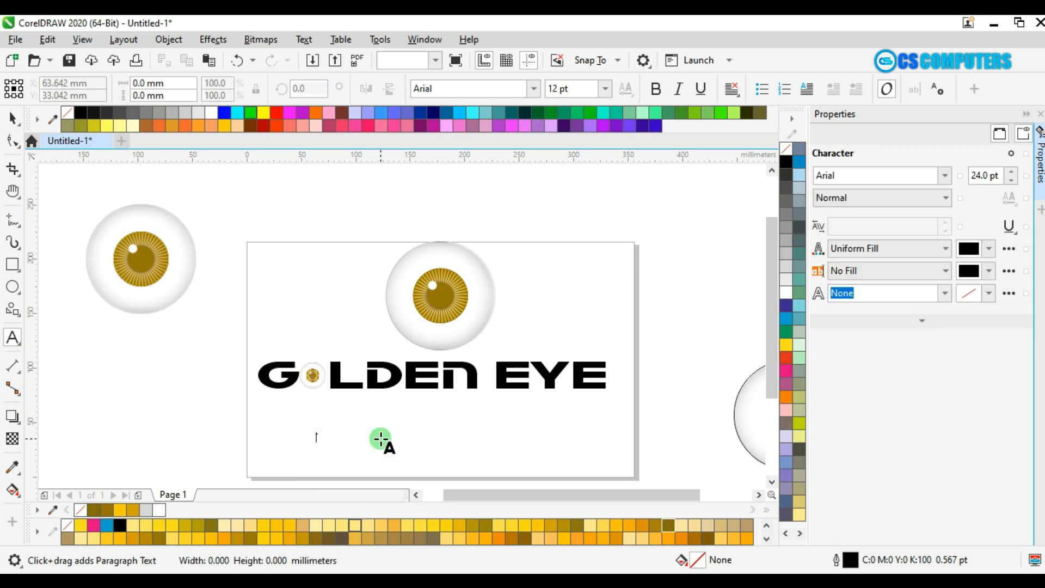
scroll(381, 438, up, 2)
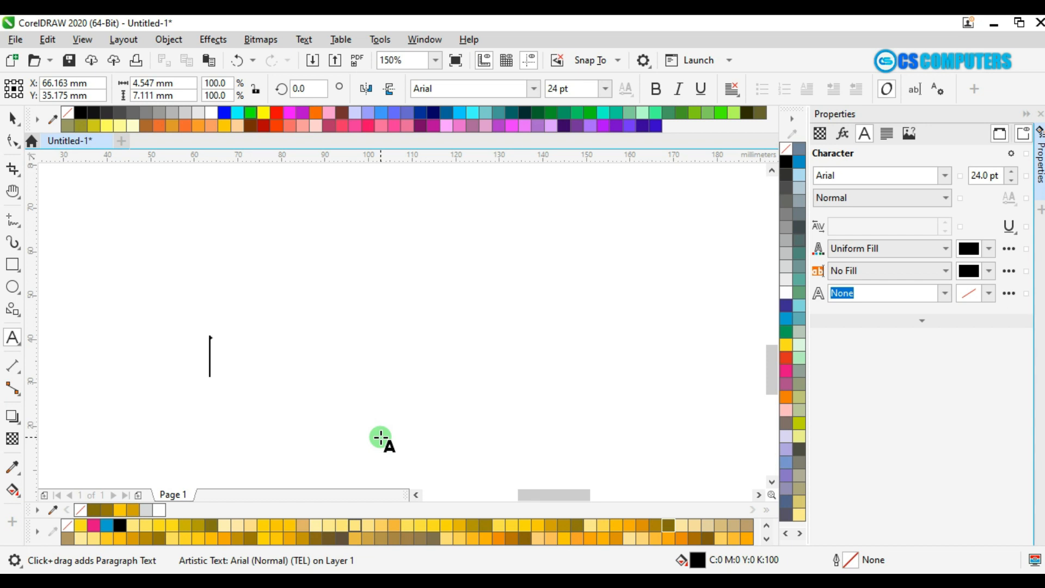
text(సువ)
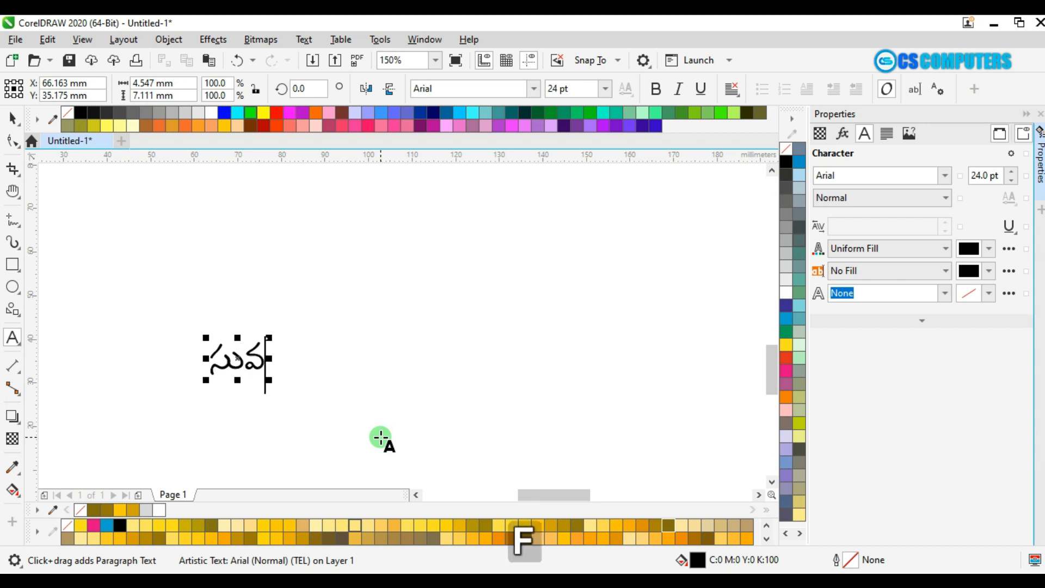
key(BackSpace)
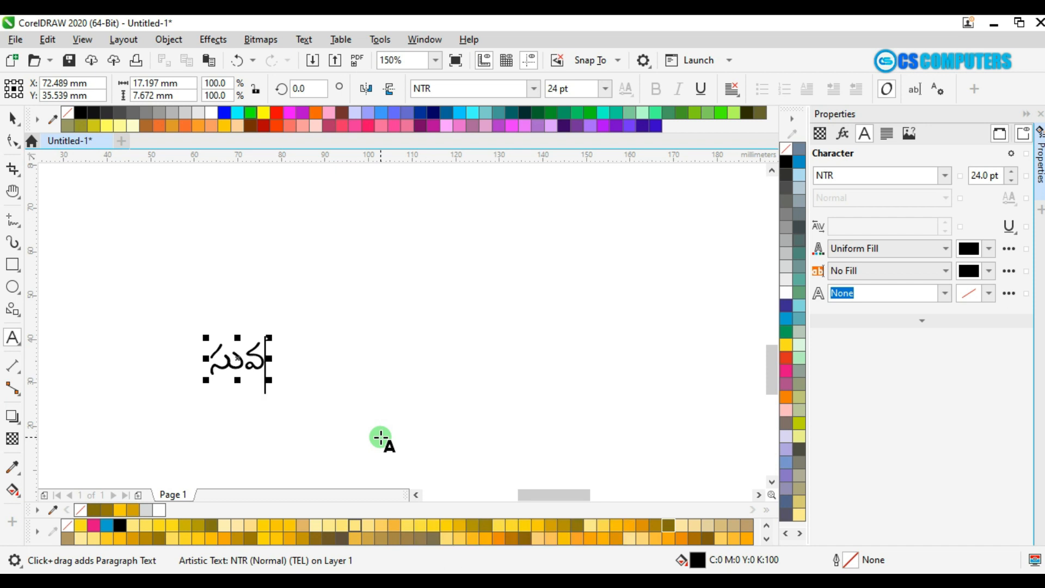
text(ర్ణ)
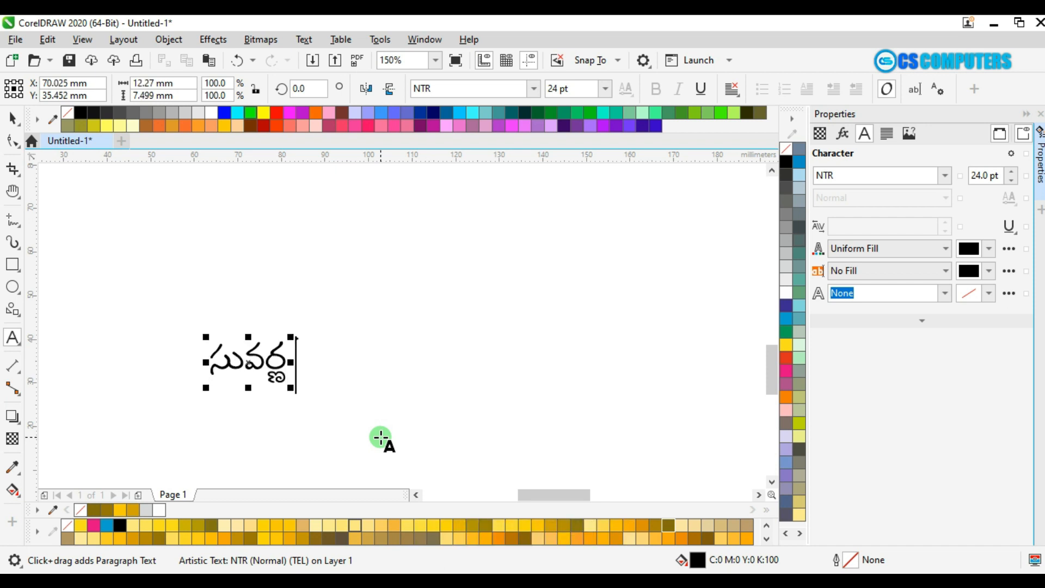
text( నే)
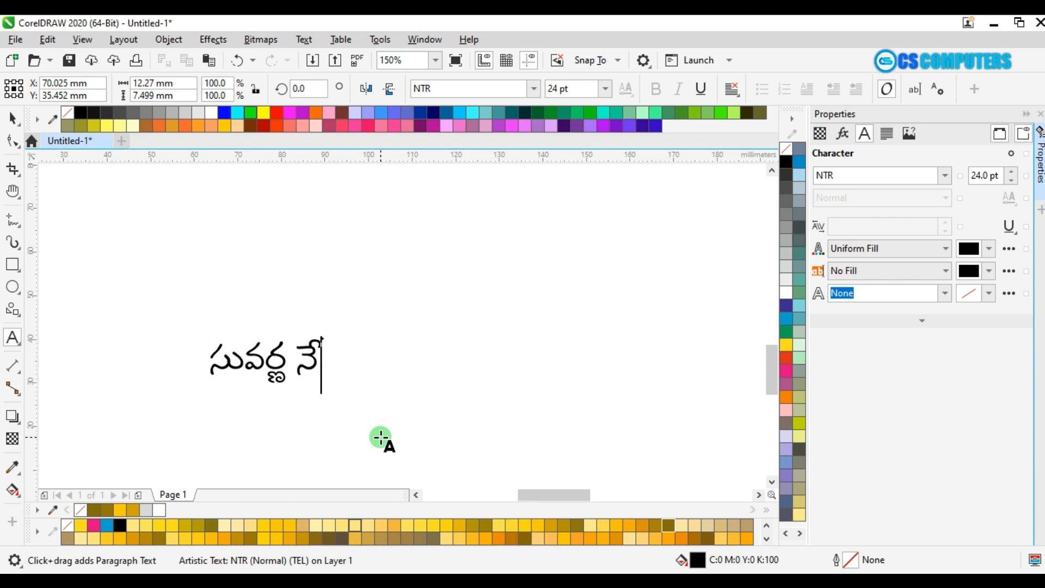
text(త)
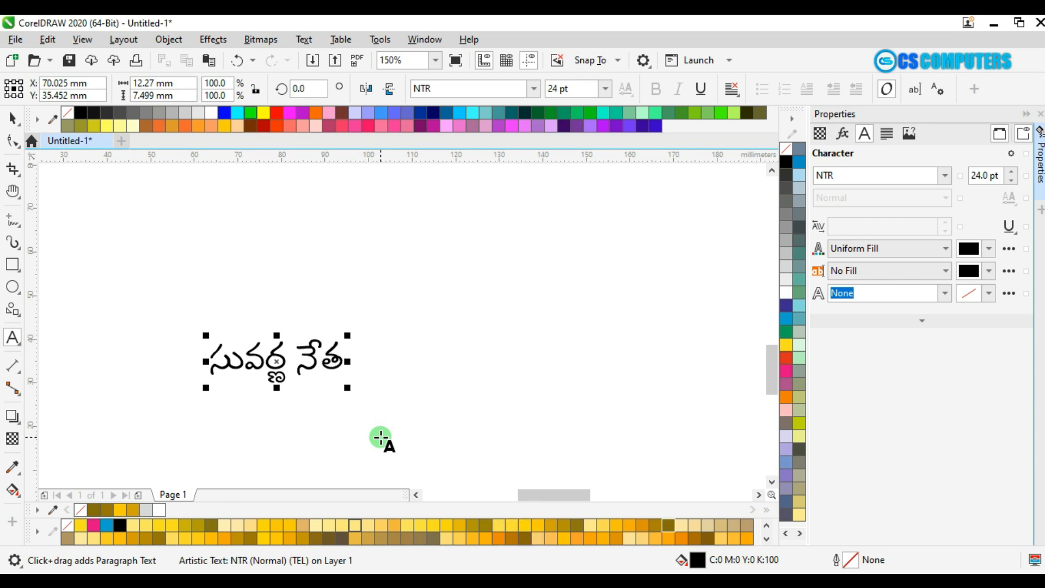
text(్ర)
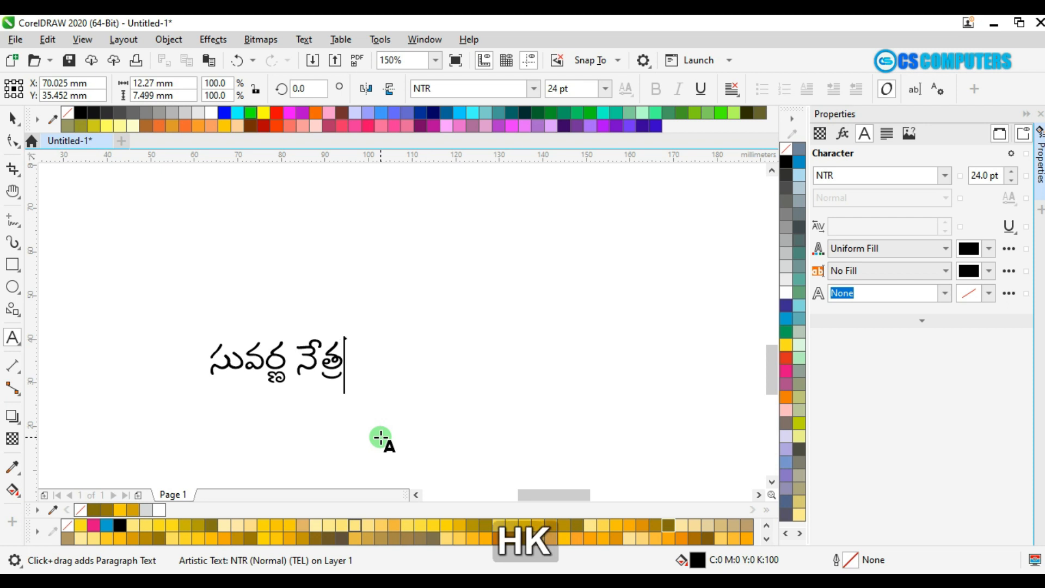
text(ం)
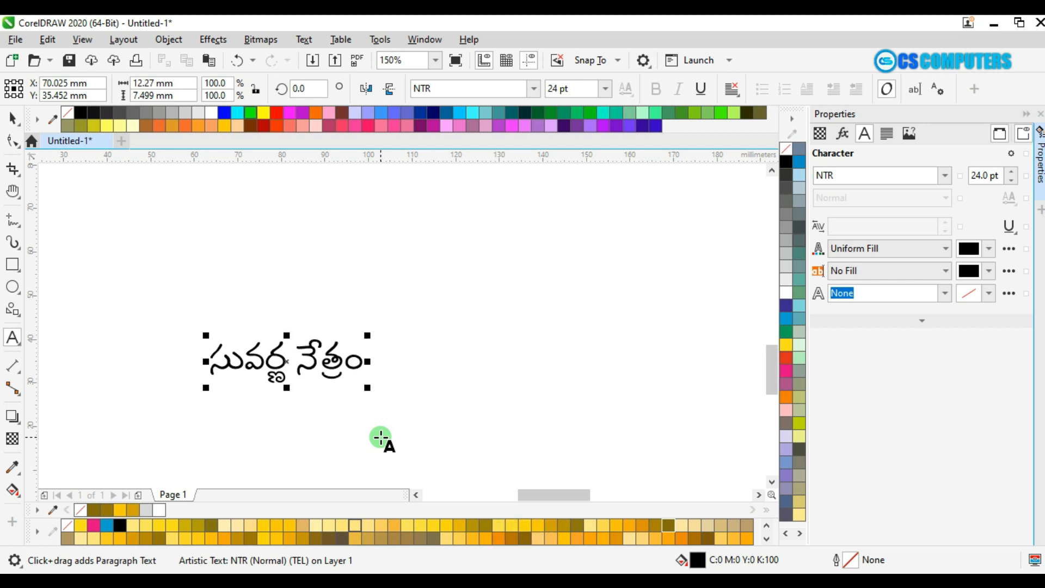
key(ctrl+space)
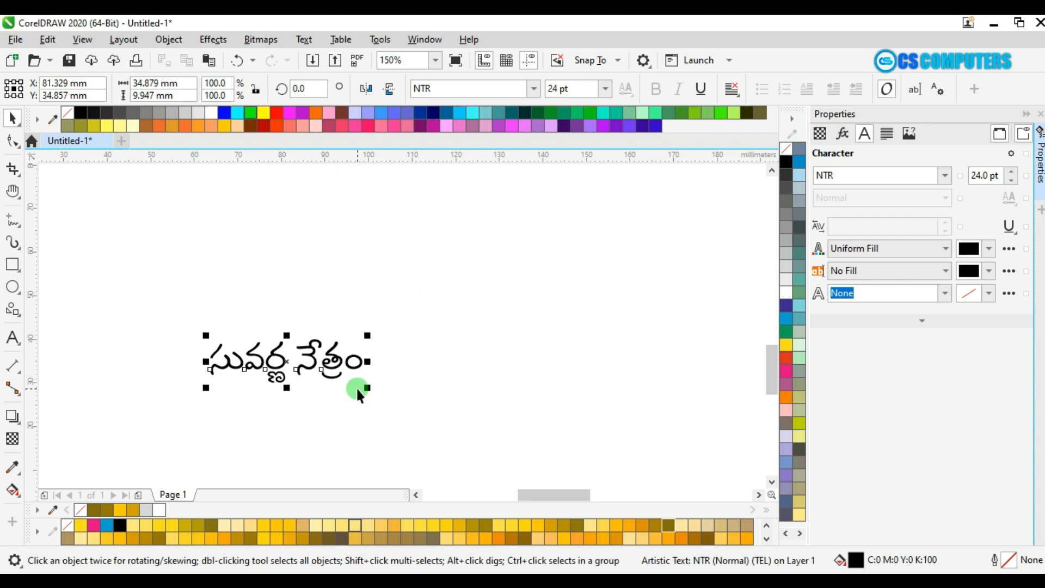
- Enlarge the Telugu text to about 187 mm wide and centre it horizontally under the GOLDEN EYE text
scroll(356, 388, down, 2)
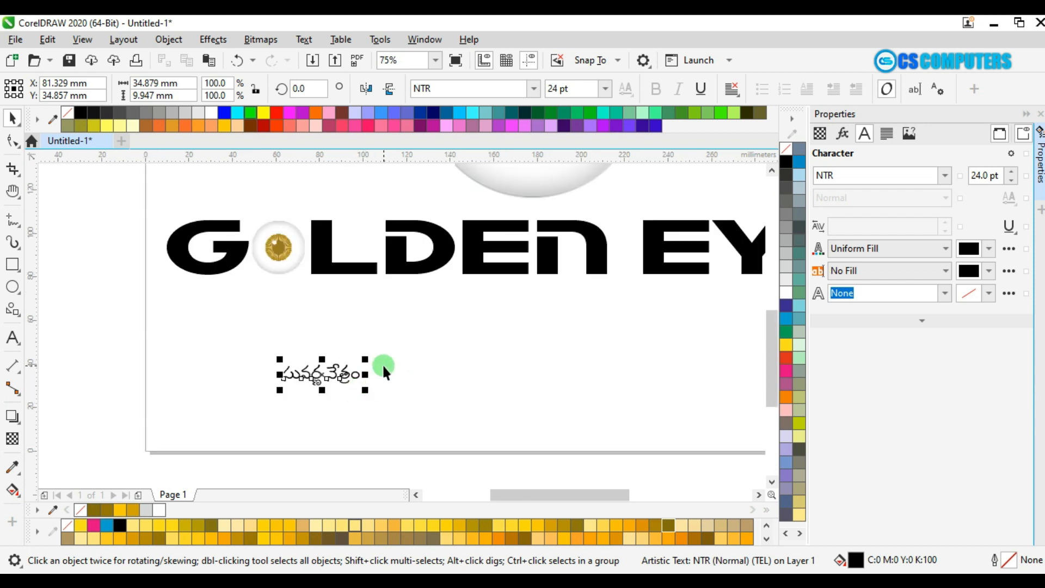
key(shift+z)
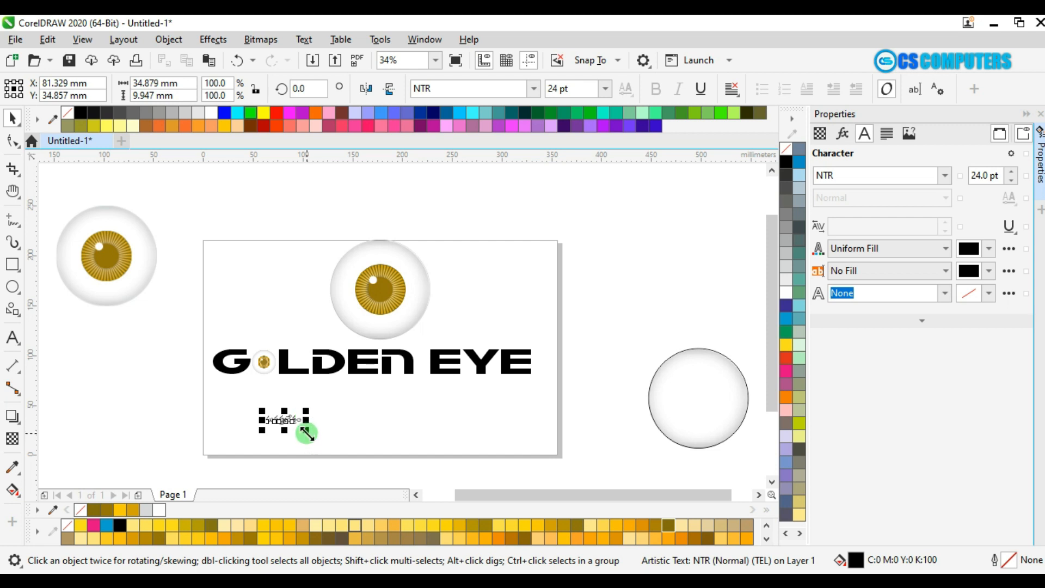
drag(306, 432, 383, 467)
shift+click(387, 359)
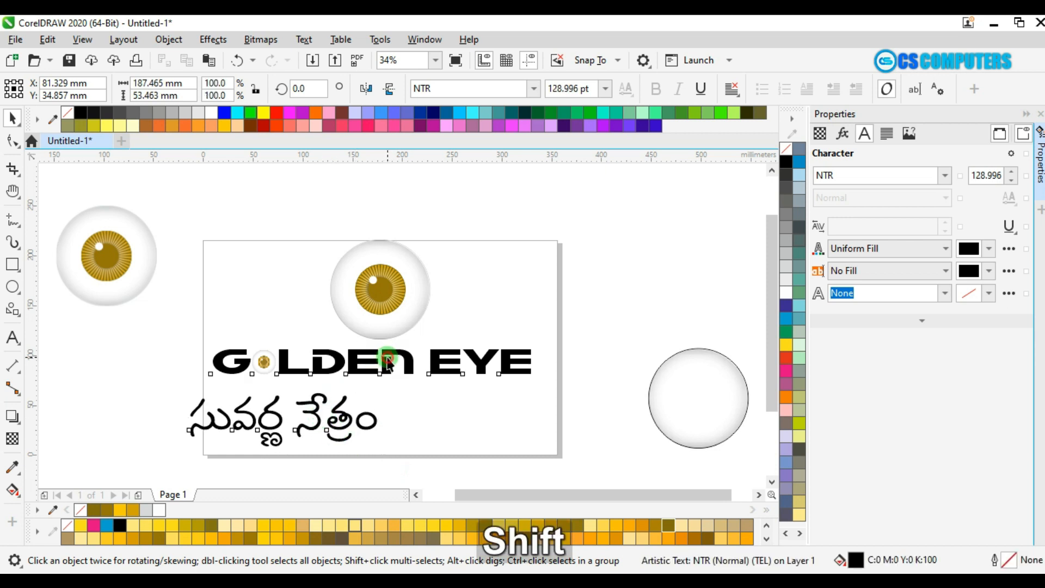
key(c)
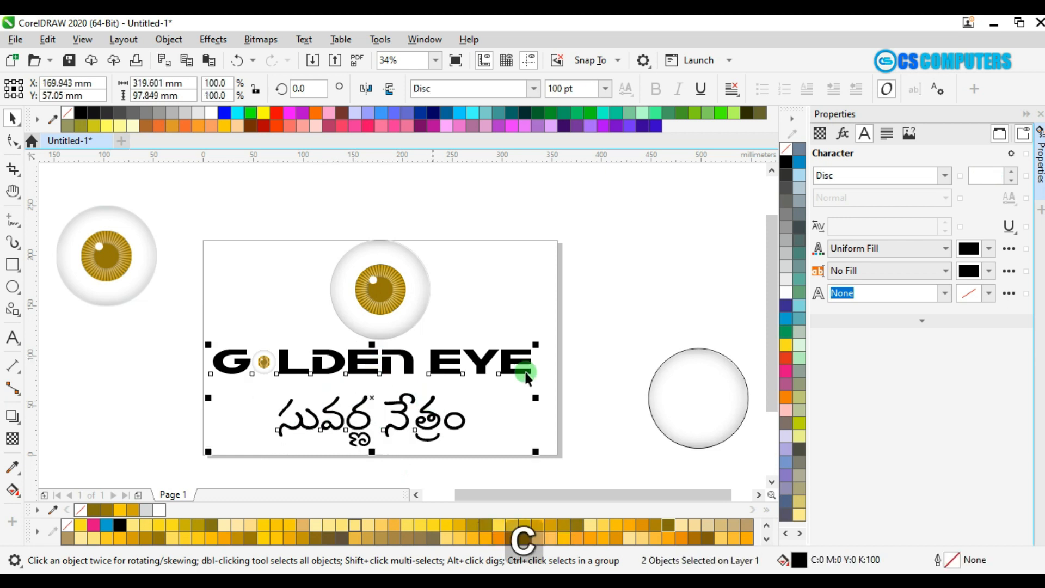
- Change the font of the Telugu text to Potti Sreeramulu
click(454, 417)
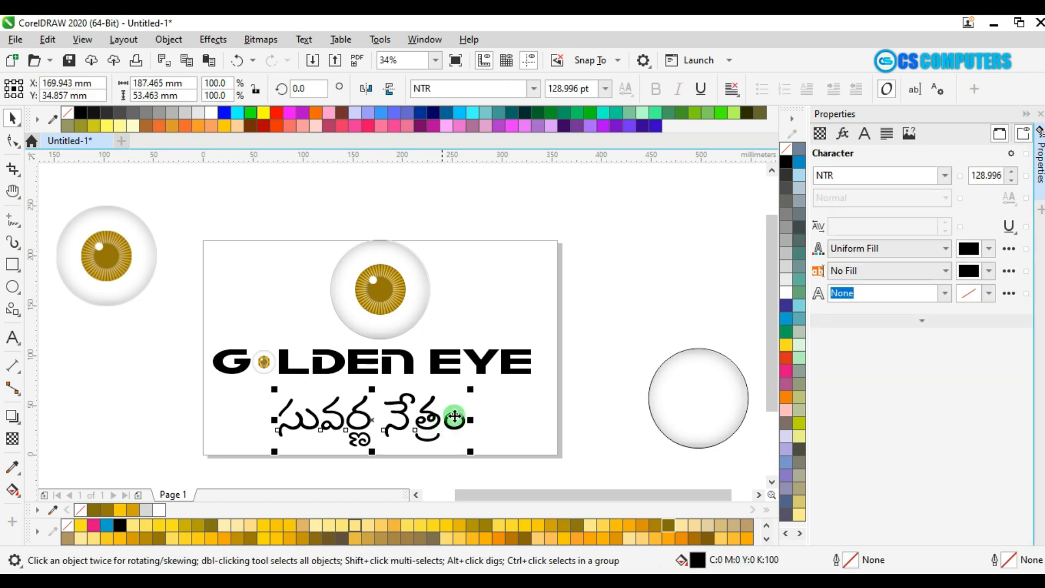
click(942, 176)
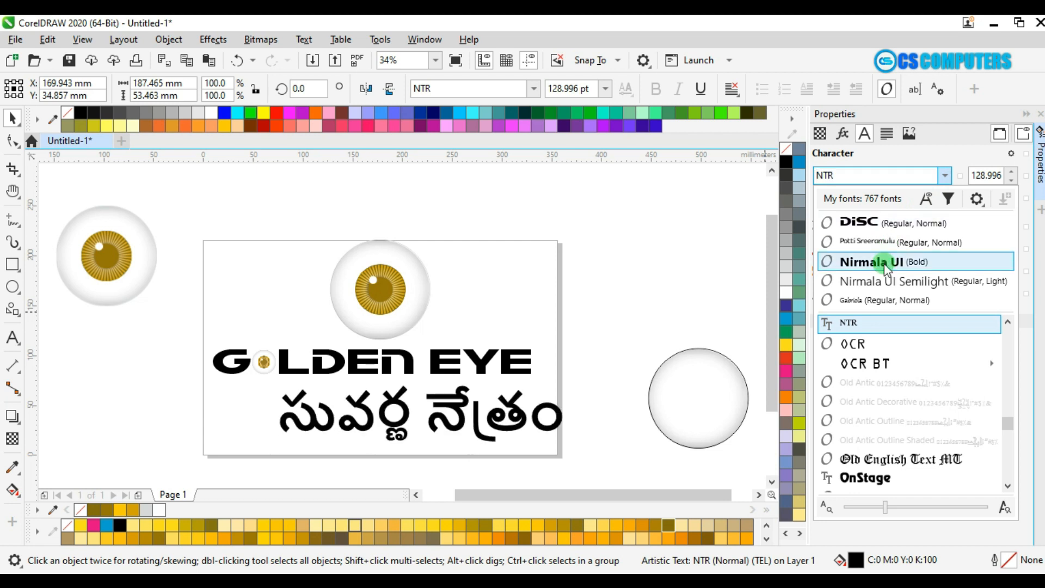
scroll(899, 383, down, 5)
scroll(900, 383, down, 1)
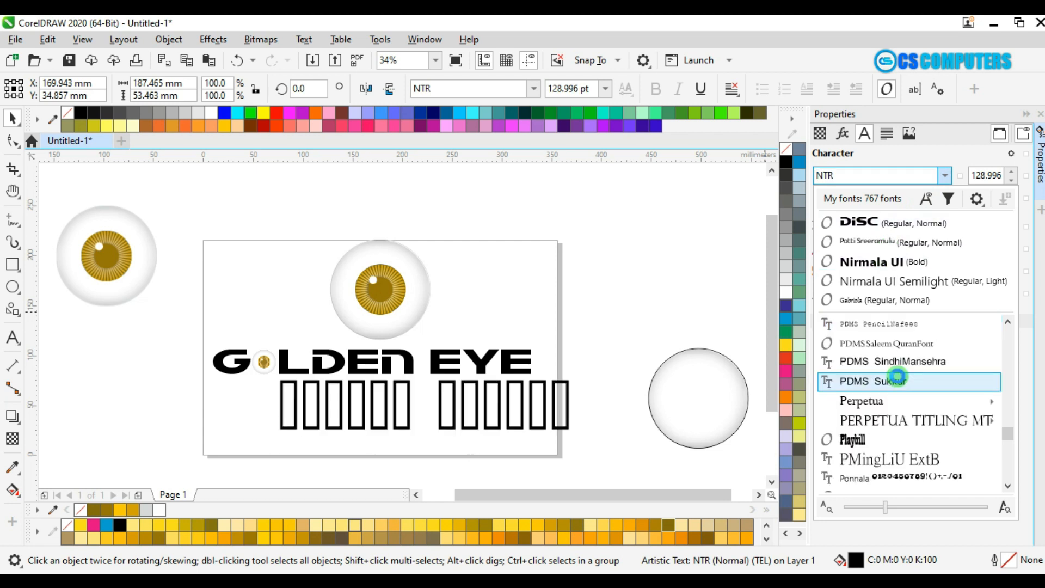
scroll(900, 382, down, 1)
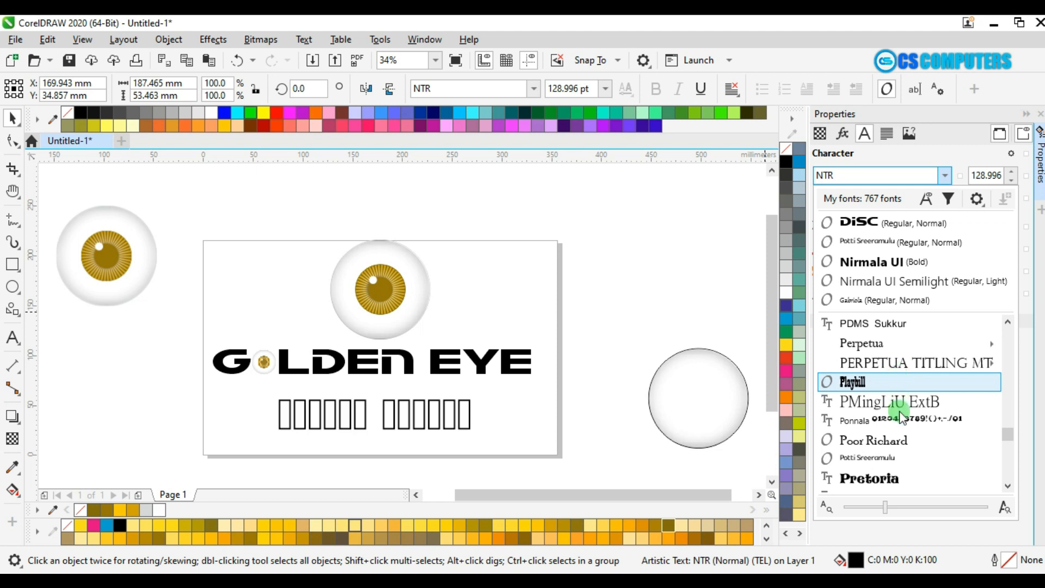
click(893, 460)
- Set the Telugu text's font size to 130 pt
click(978, 167)
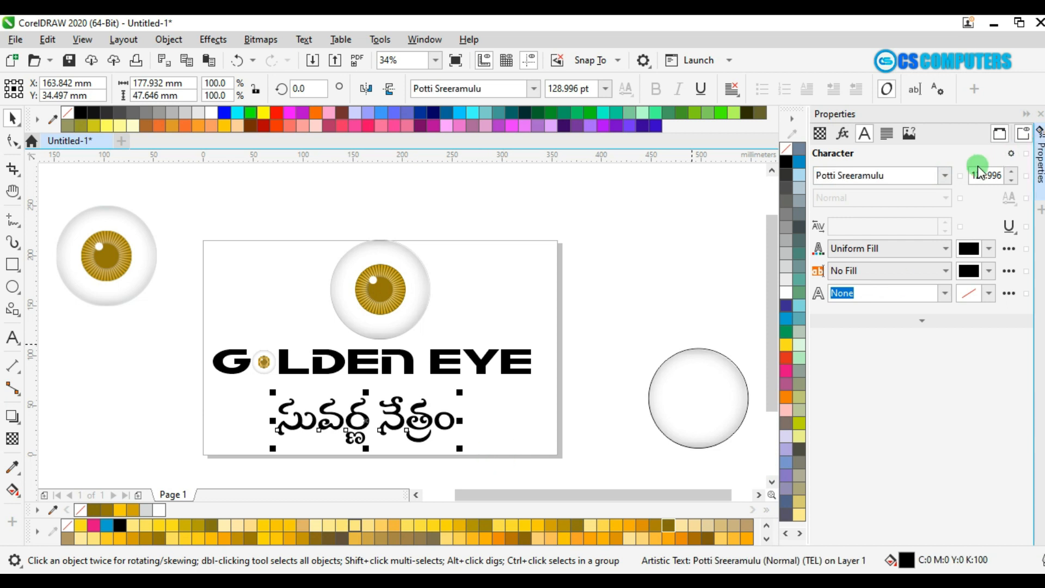
double_click(982, 173)
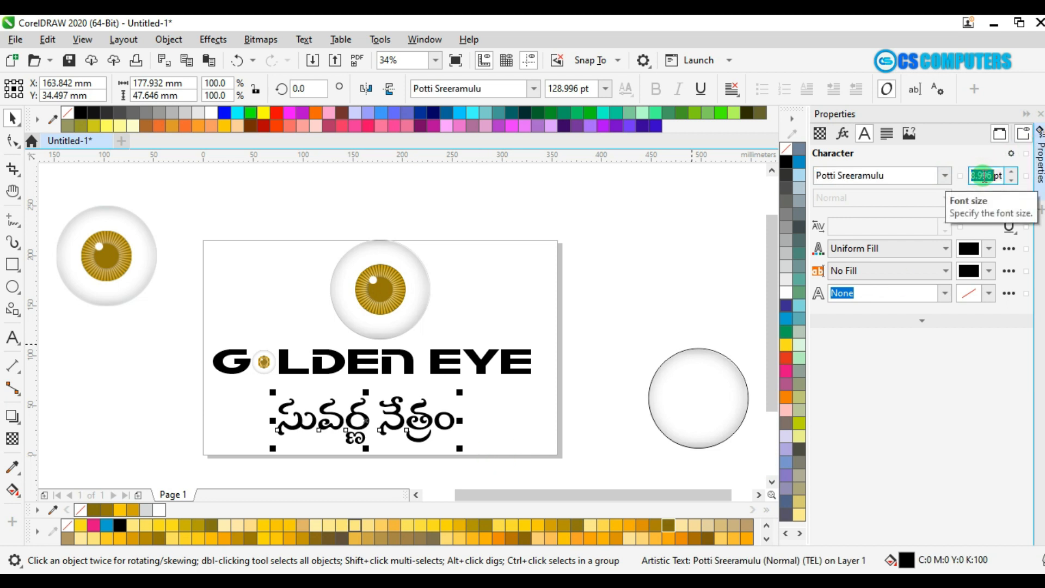
text(130)
key(Return)
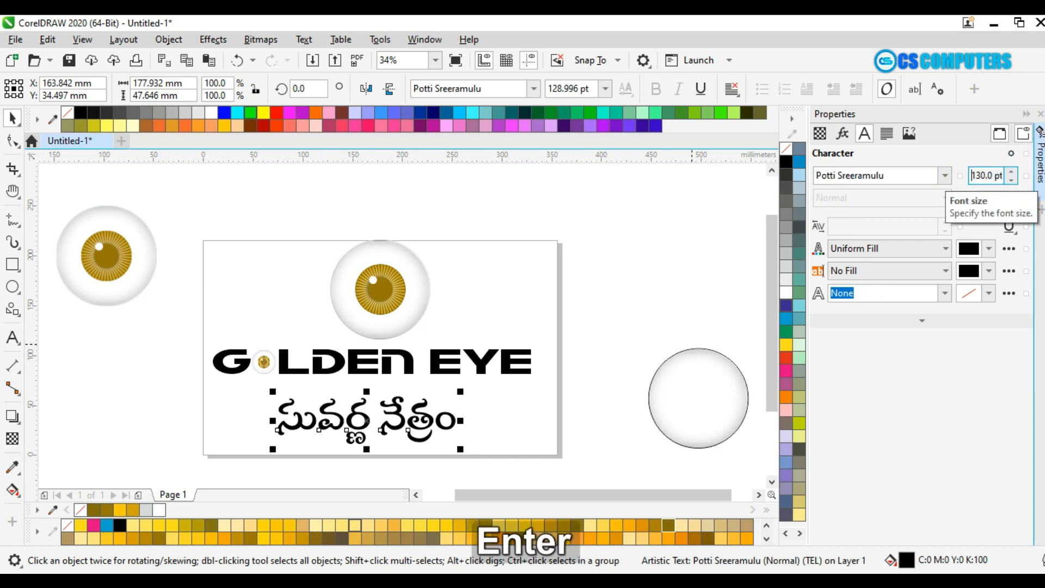
- Set the Telugu text's font size to 150 pt
double_click(985, 176)
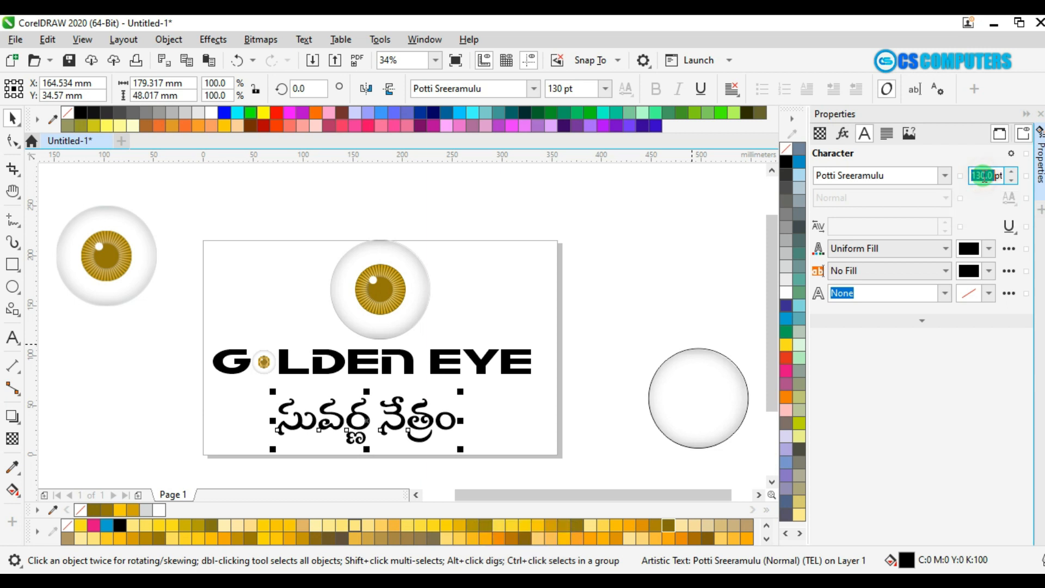
text(150)
key(Return)
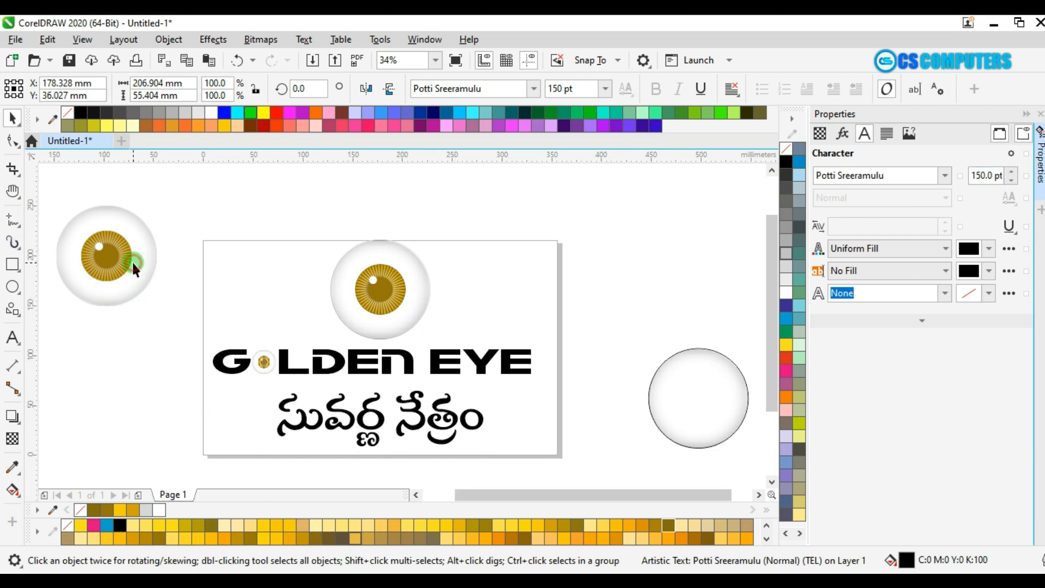
- Shrink the loose eyeball bitmap to about 38 mm wide and place it beside the Telugu text's last letter
drag(132, 260, 151, 338)
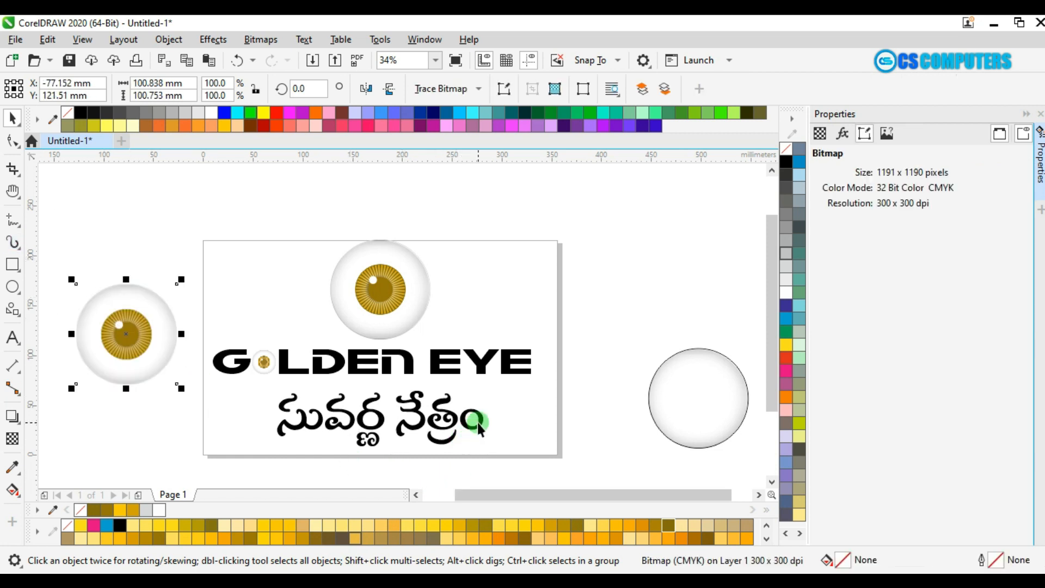
click(478, 422)
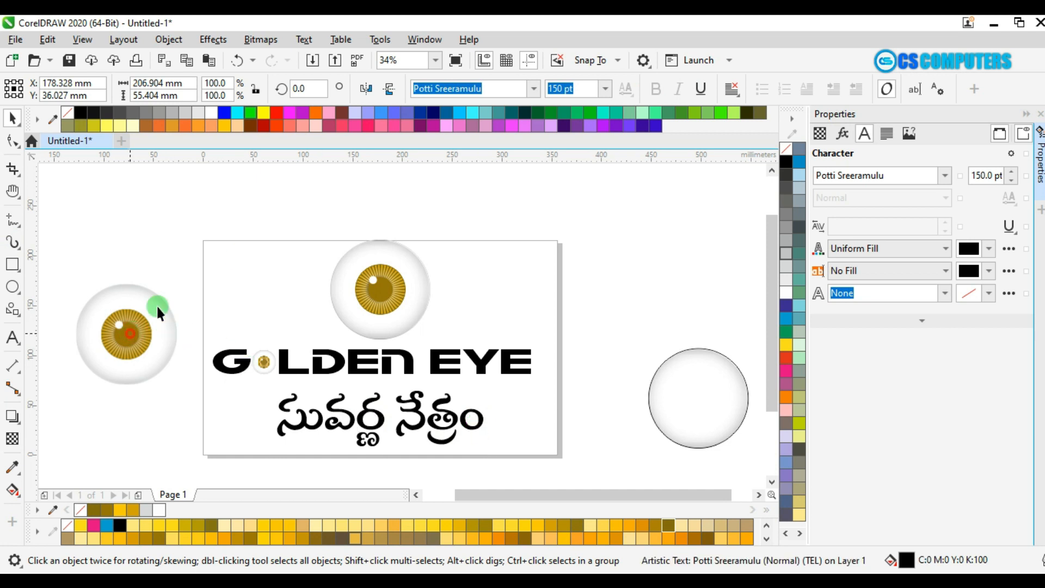
drag(130, 334, 546, 421)
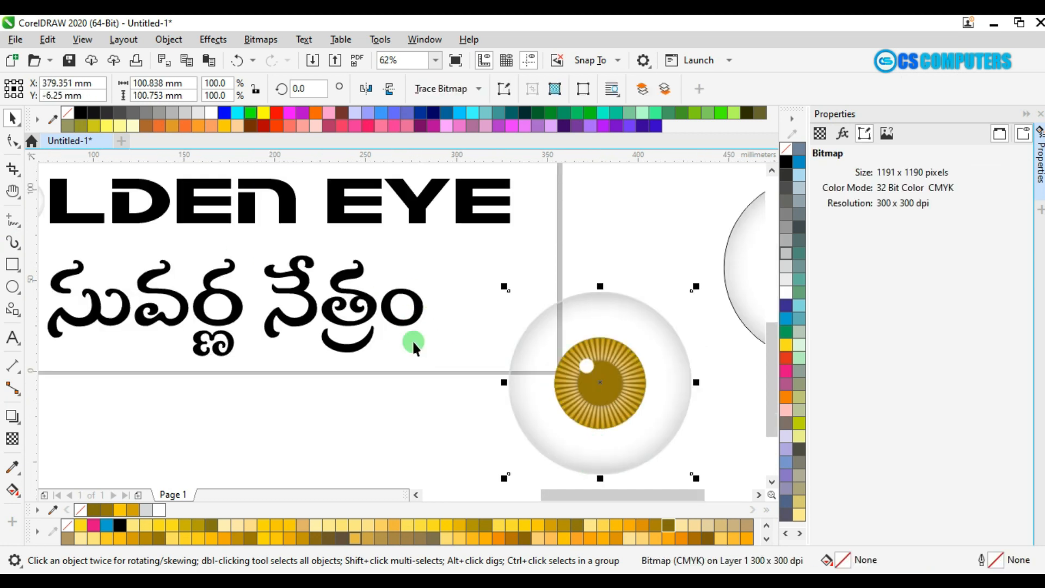
drag(636, 418, 584, 390)
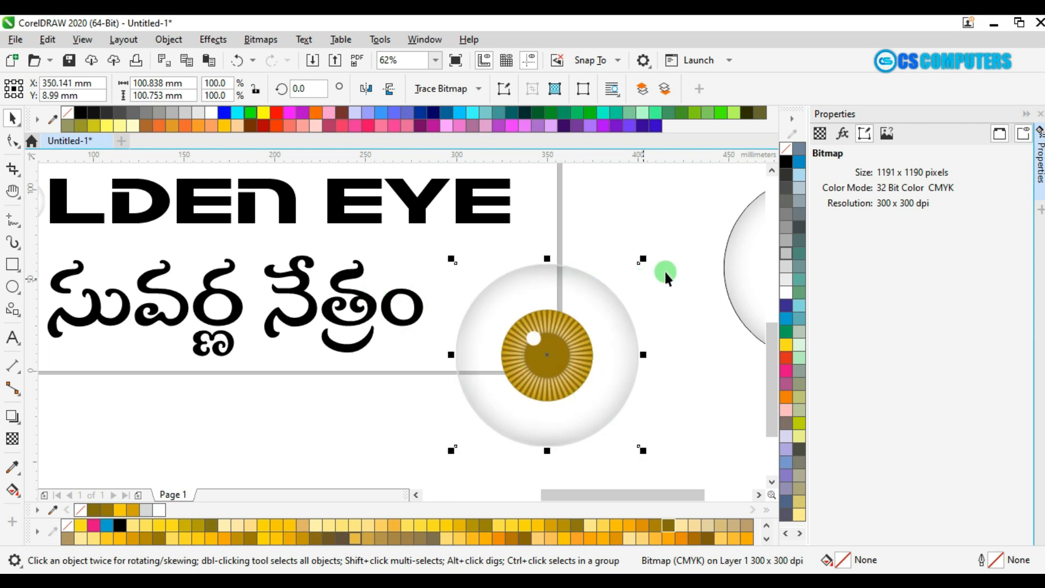
drag(642, 258, 587, 315)
drag(540, 362, 436, 320)
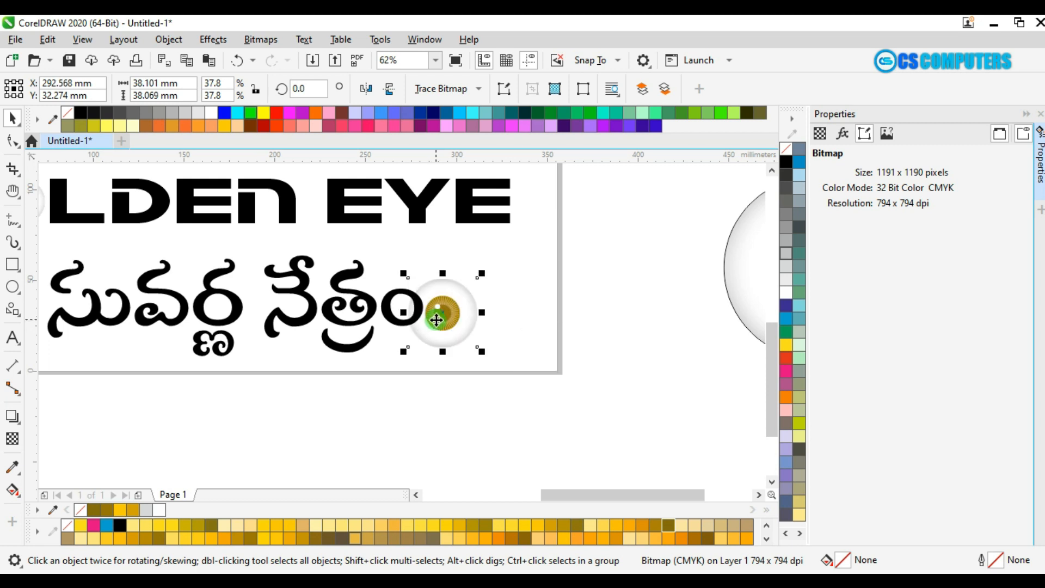
- Shrink the eyeball bitmap to about 17 mm wide and centre it inside the round opening of the last Telugu letter
scroll(373, 303, up, 1)
scroll(478, 334, up, 1)
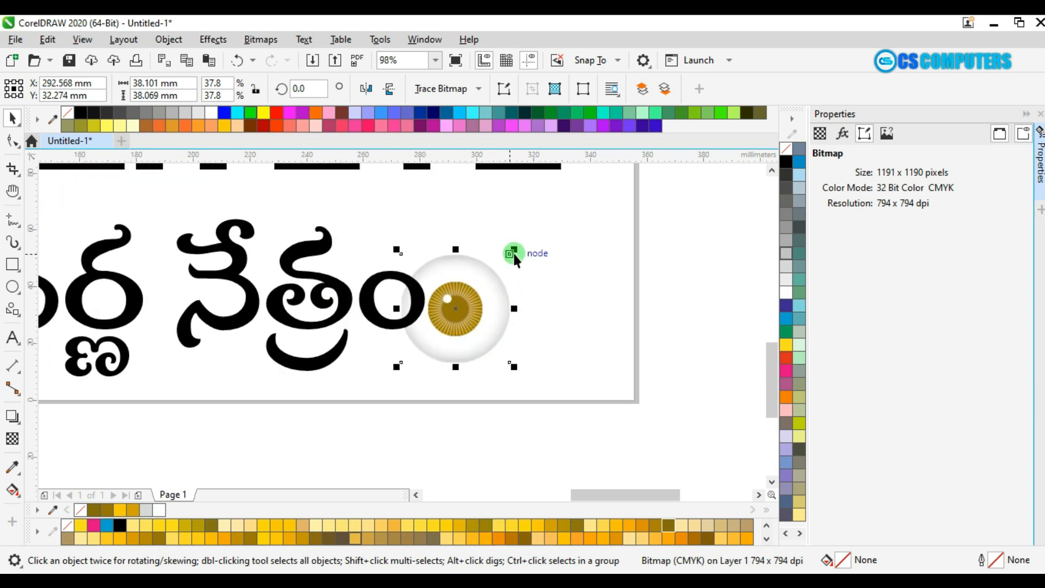
drag(513, 251, 401, 299)
scroll(402, 301, up, 2)
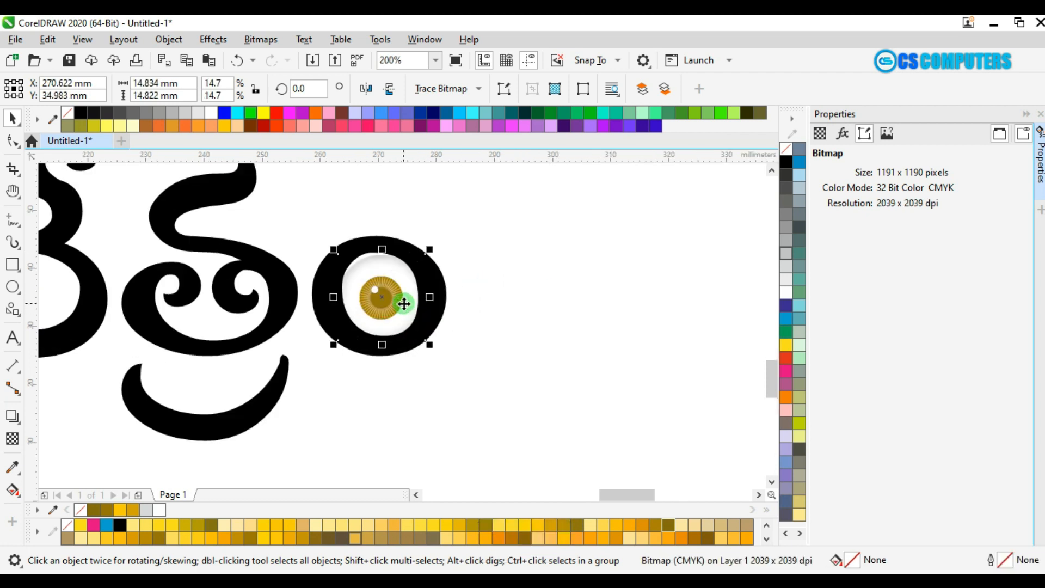
scroll(404, 304, up, 1)
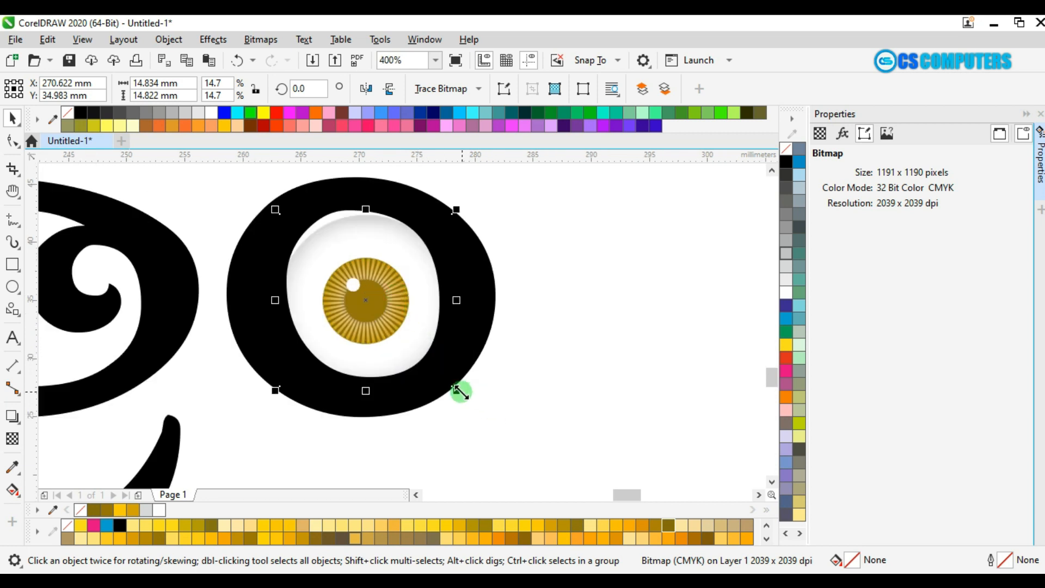
drag(457, 390, 471, 404)
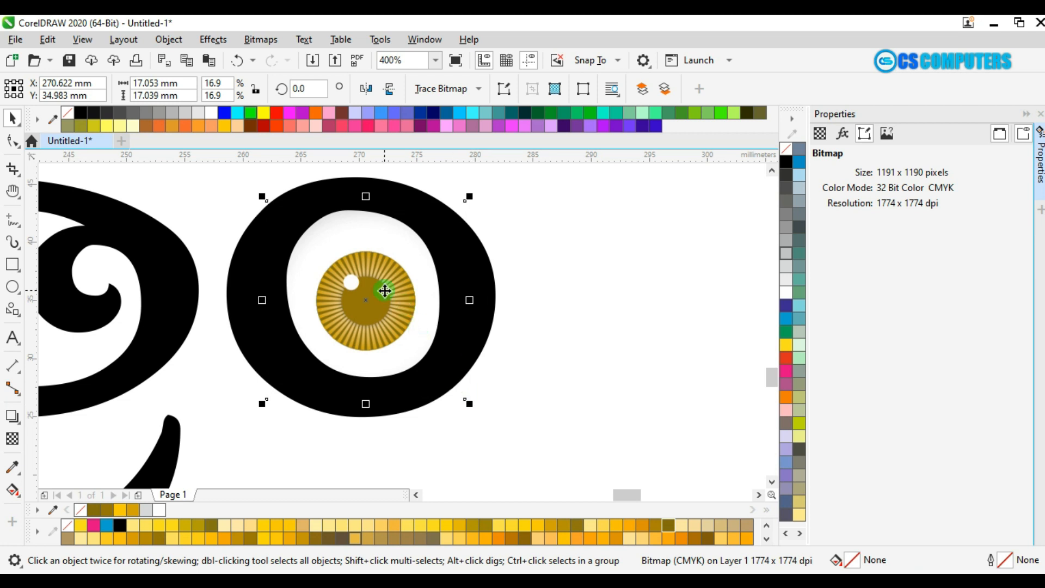
drag(384, 292, 383, 287)
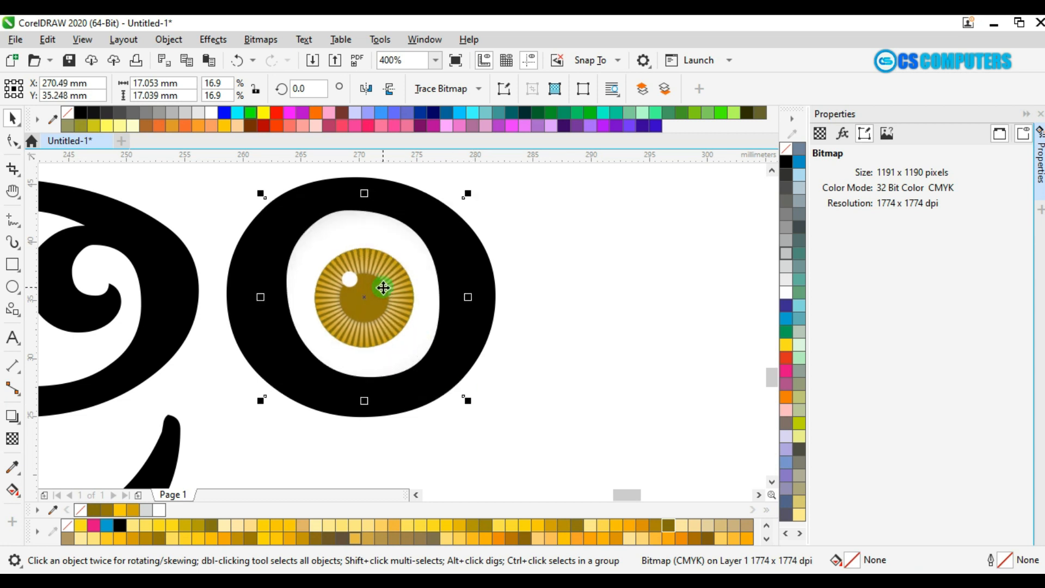
key(Up)
key(Up)
key(Up)
key(Left)
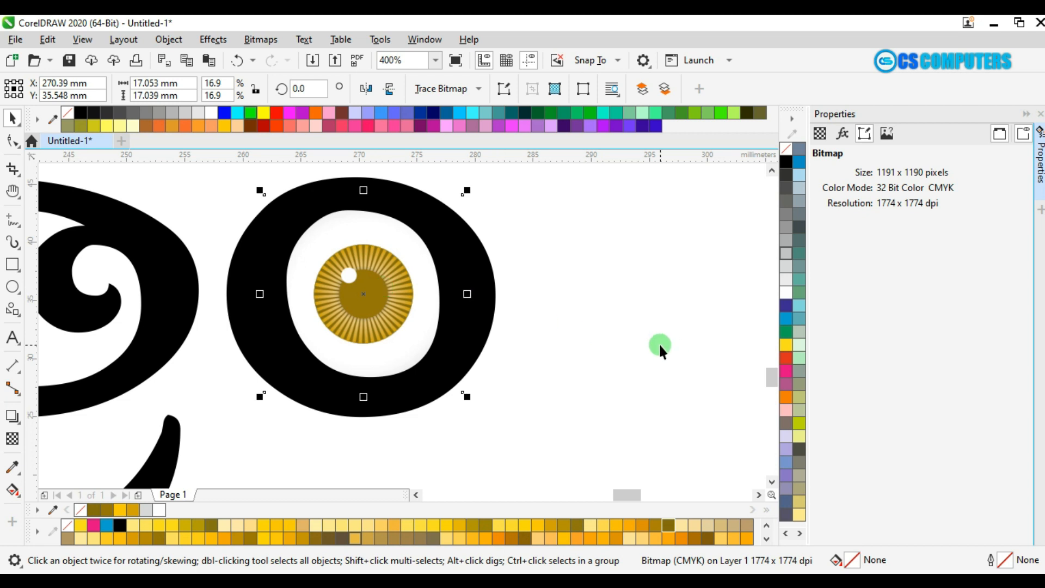
key(shift+z)
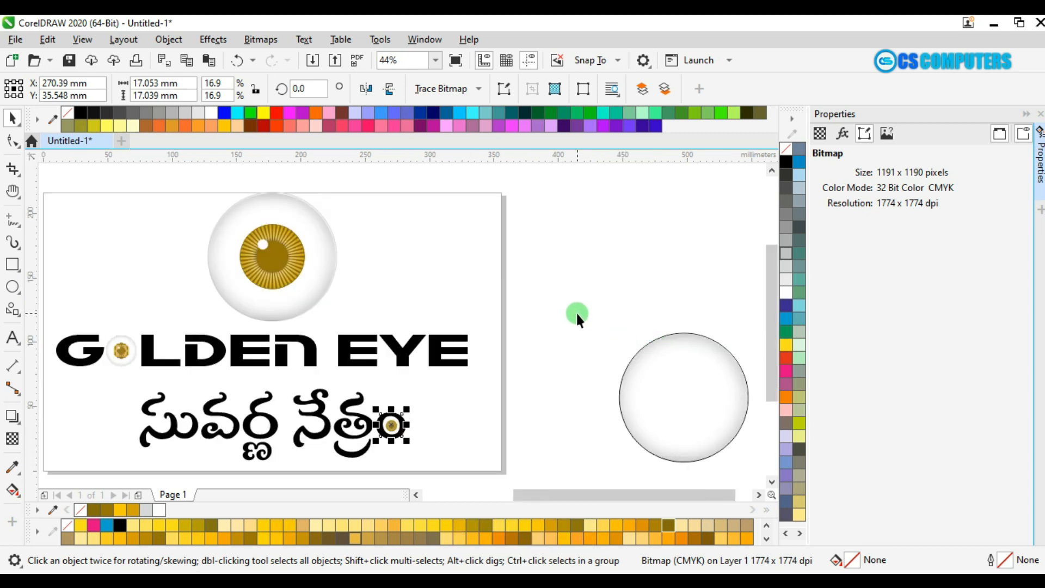
click(457, 434)
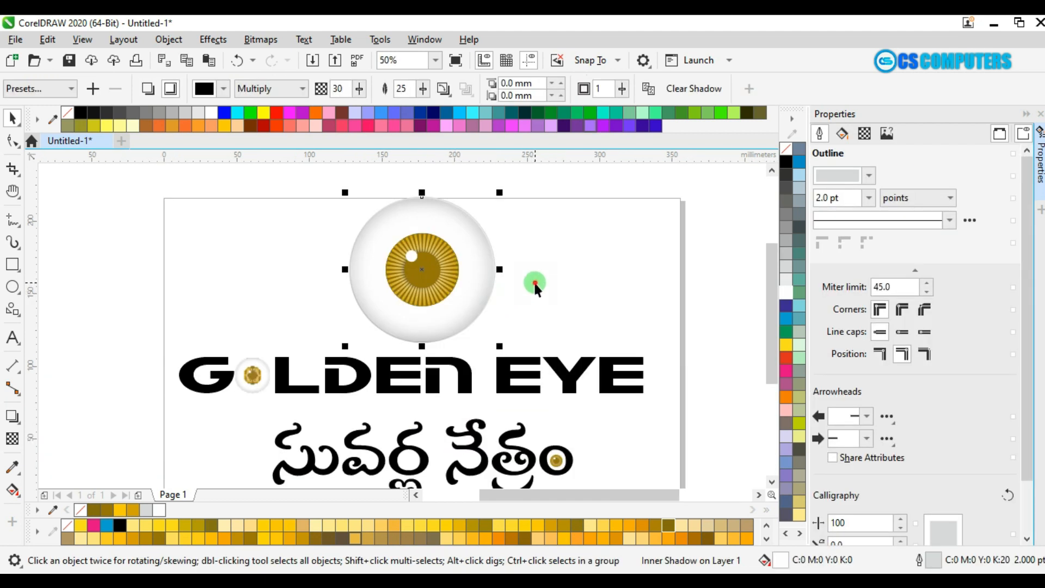
click(532, 299)
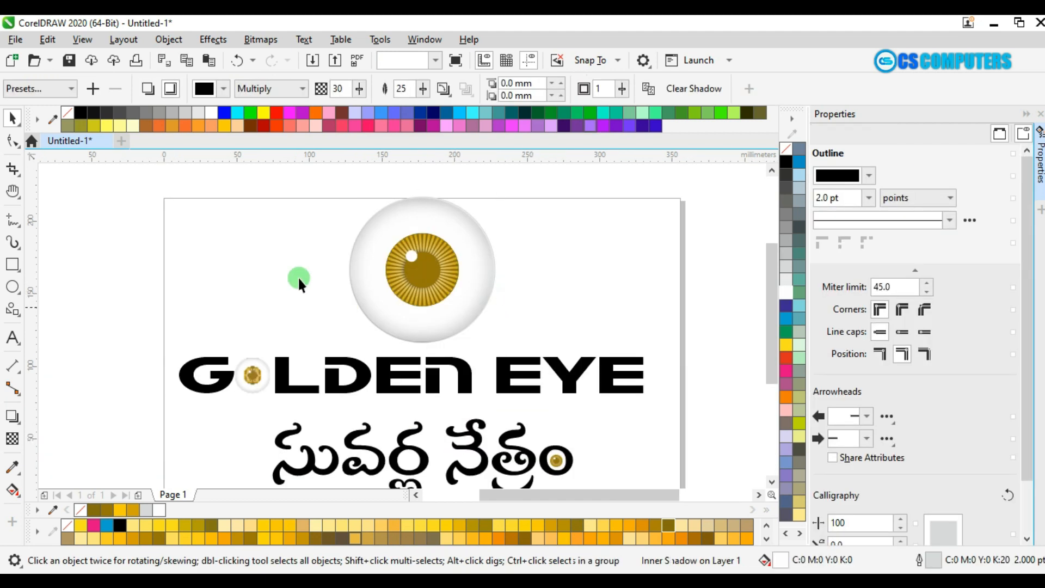
click(485, 273)
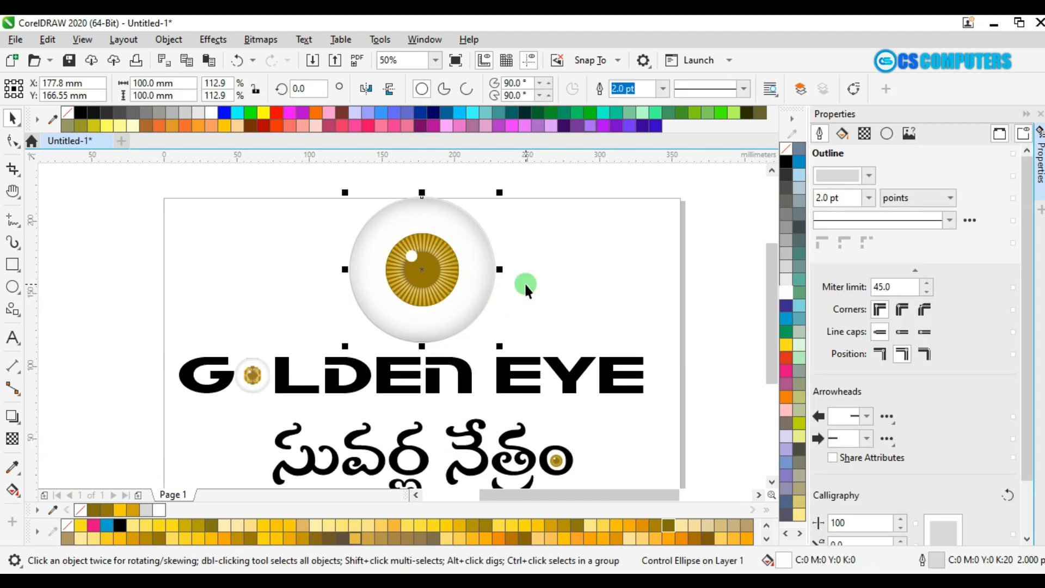
scroll(525, 285, down, 2)
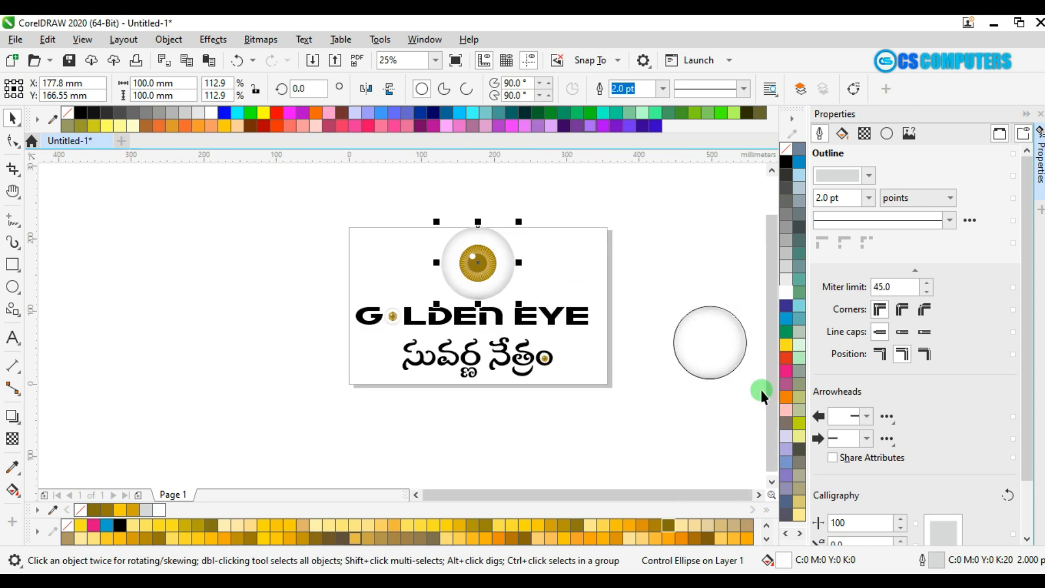
- Move the spare shaded circle closer to the page and switch its inner shadow to the drop shadow type
click(716, 354)
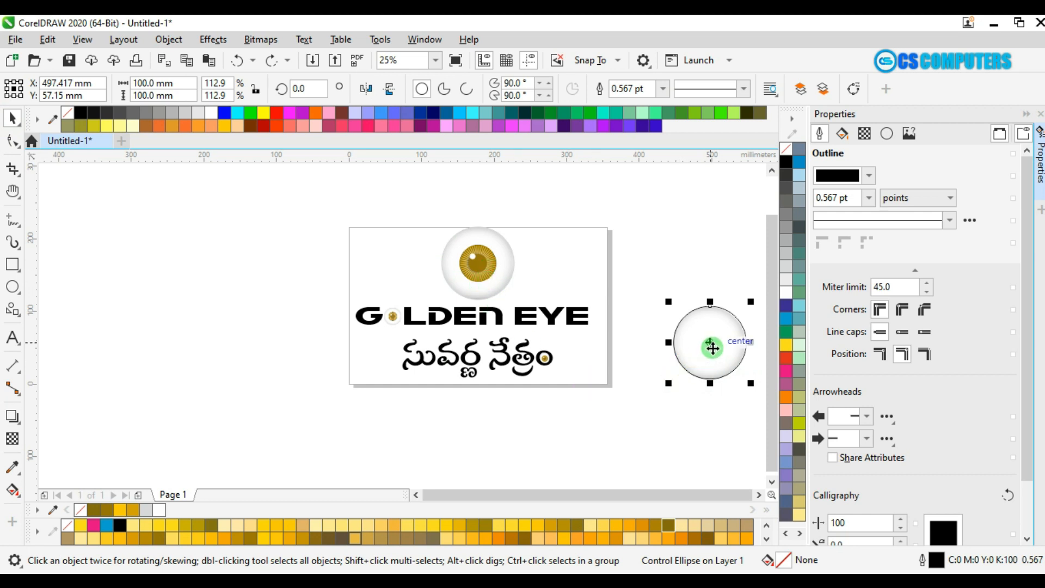
drag(713, 347, 667, 275)
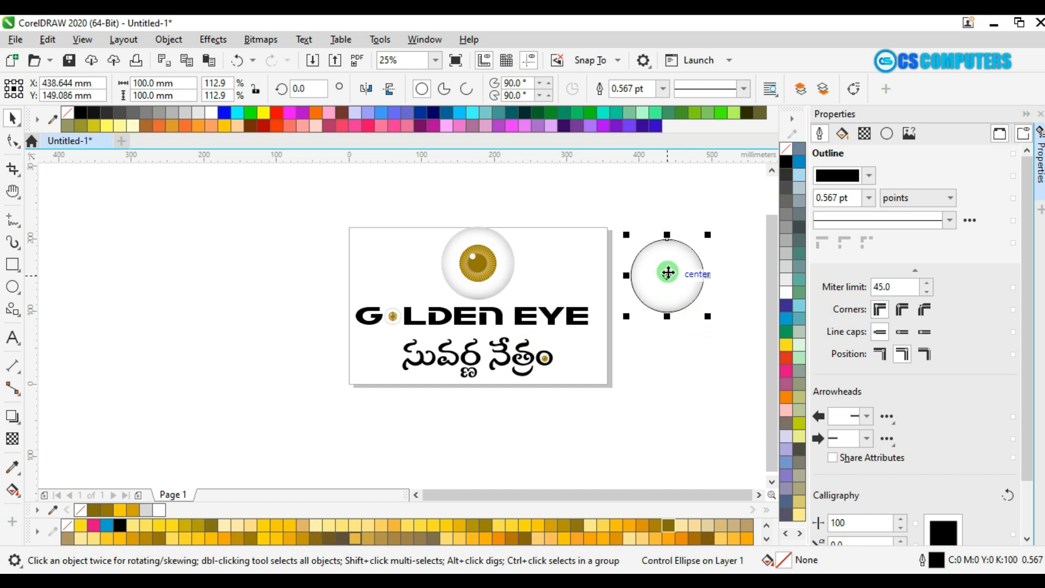
drag(15, 419, 84, 421)
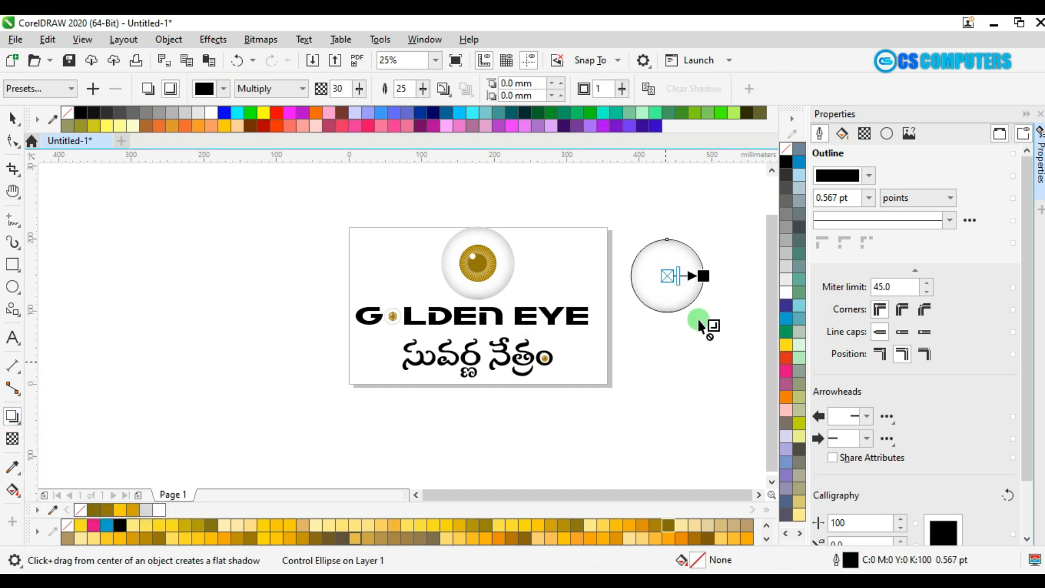
click(149, 89)
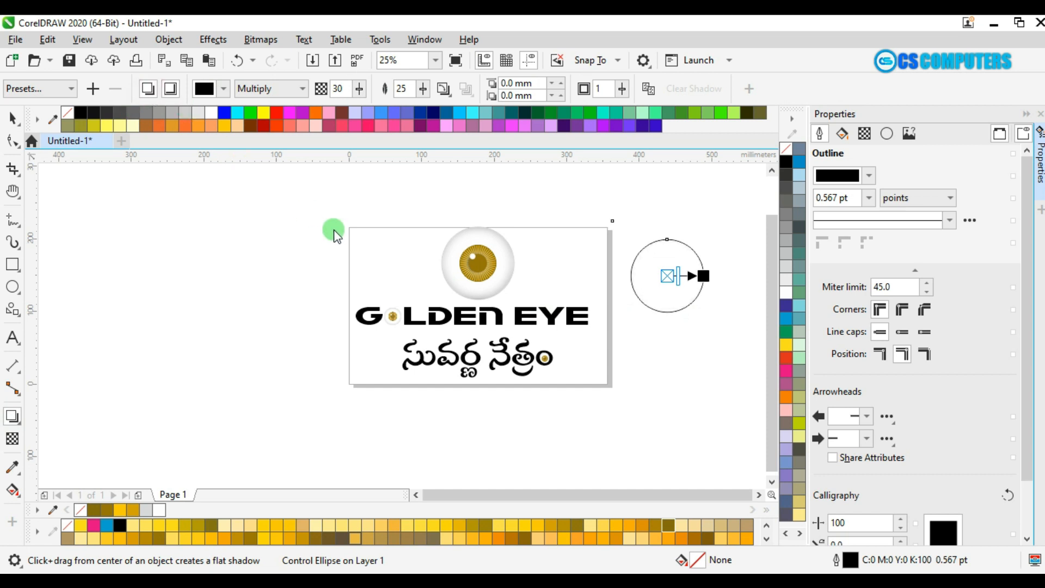
- Give the spare circle a straight-down drop shadow offset about 53.6 mm and fill the circle white
drag(702, 276, 668, 349)
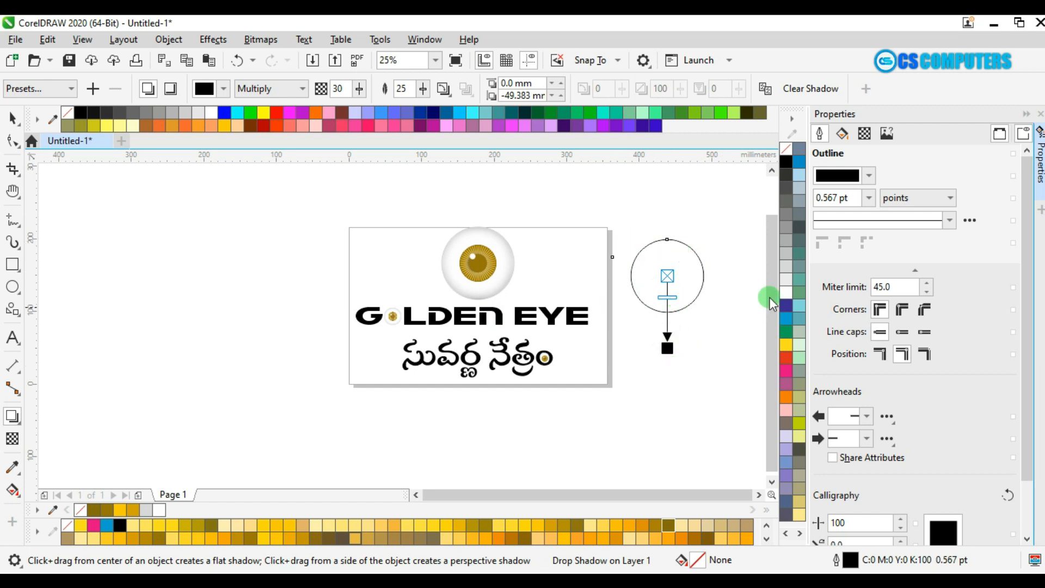
click(786, 294)
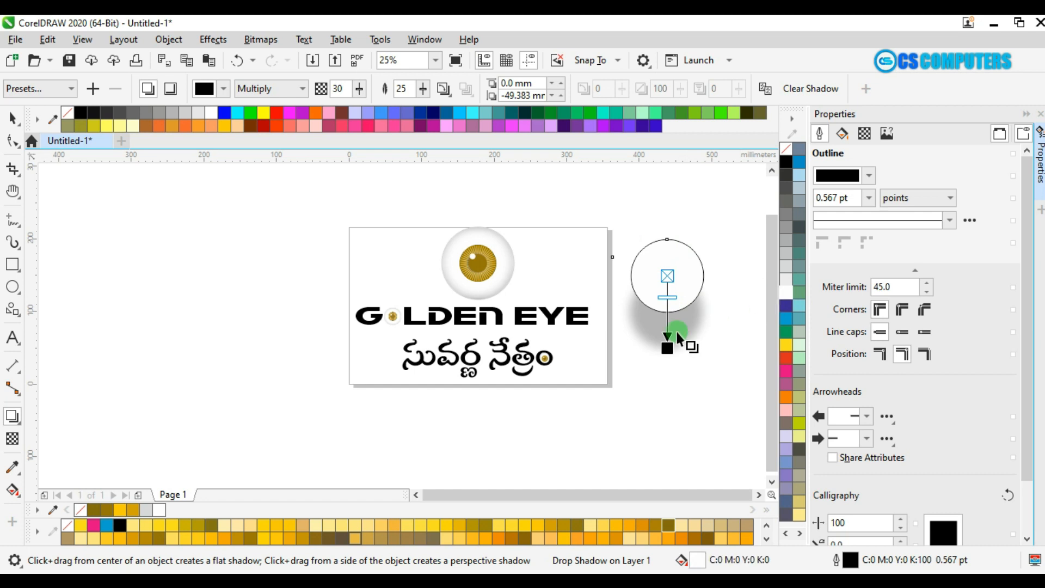
scroll(687, 286, up, 1)
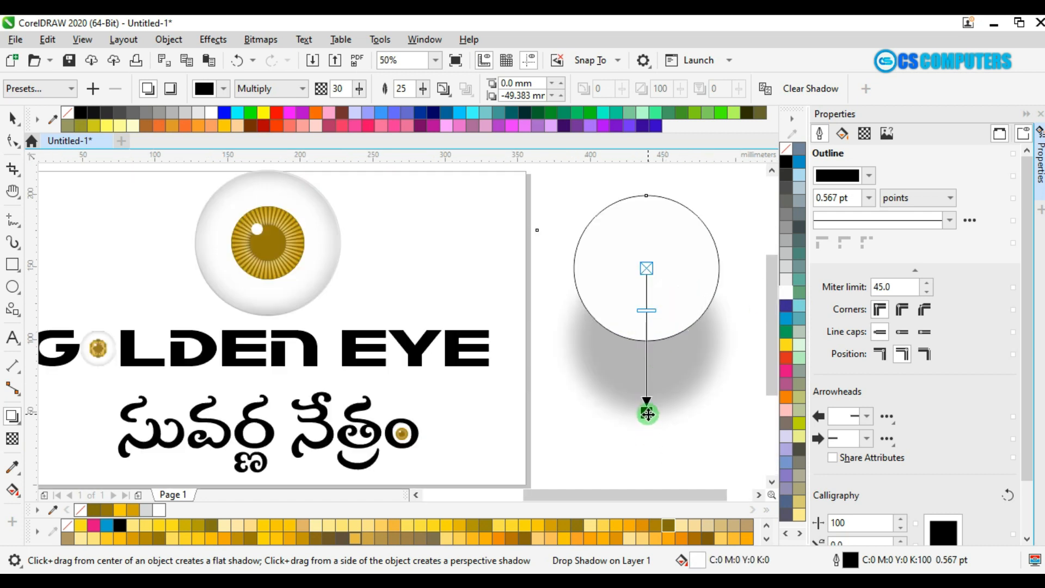
drag(647, 414, 655, 420)
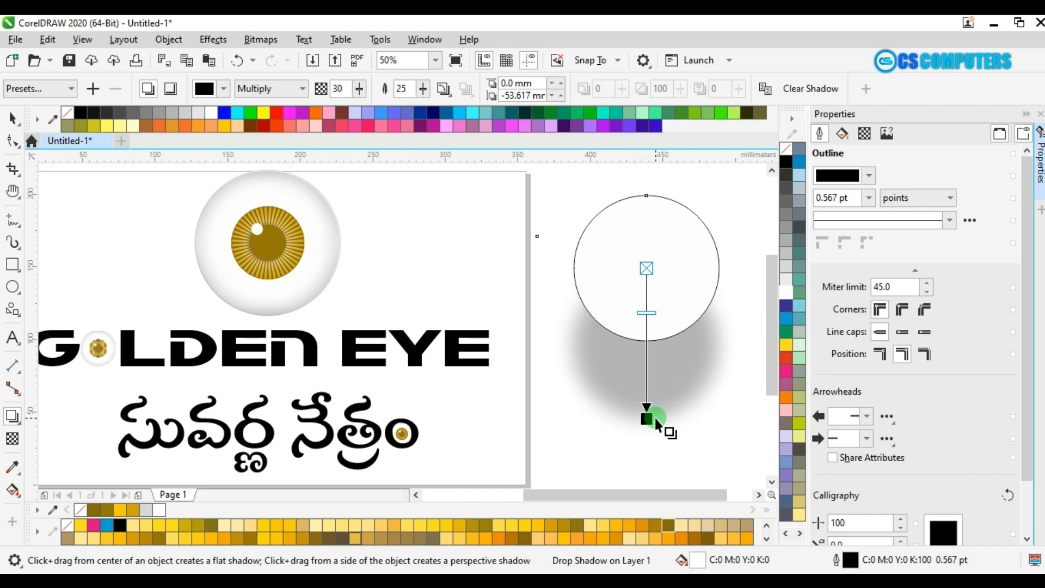
- Break the drop shadow apart from the circle and move the circle away up and to the right
right_click(677, 348)
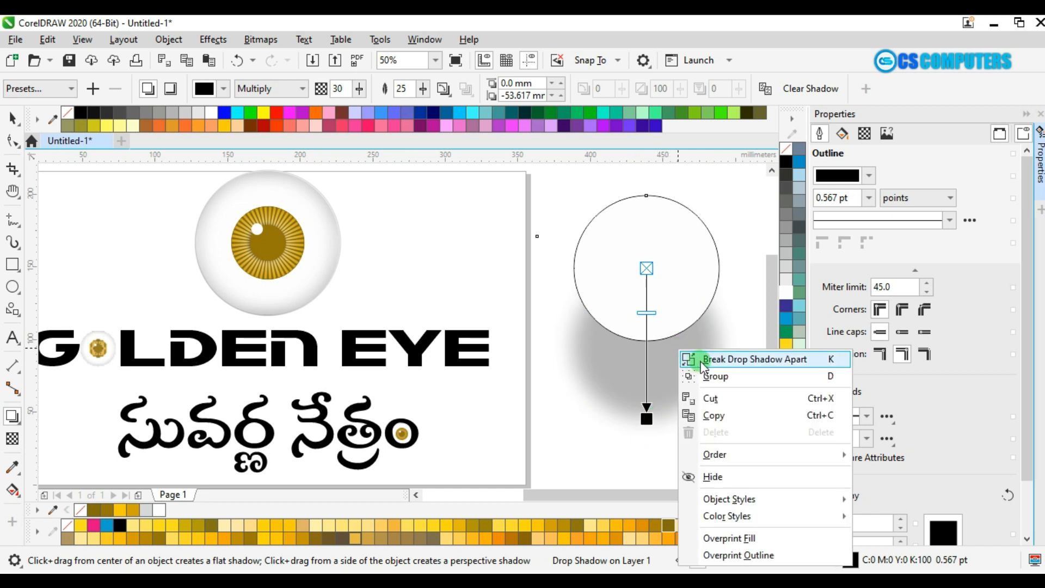
click(735, 360)
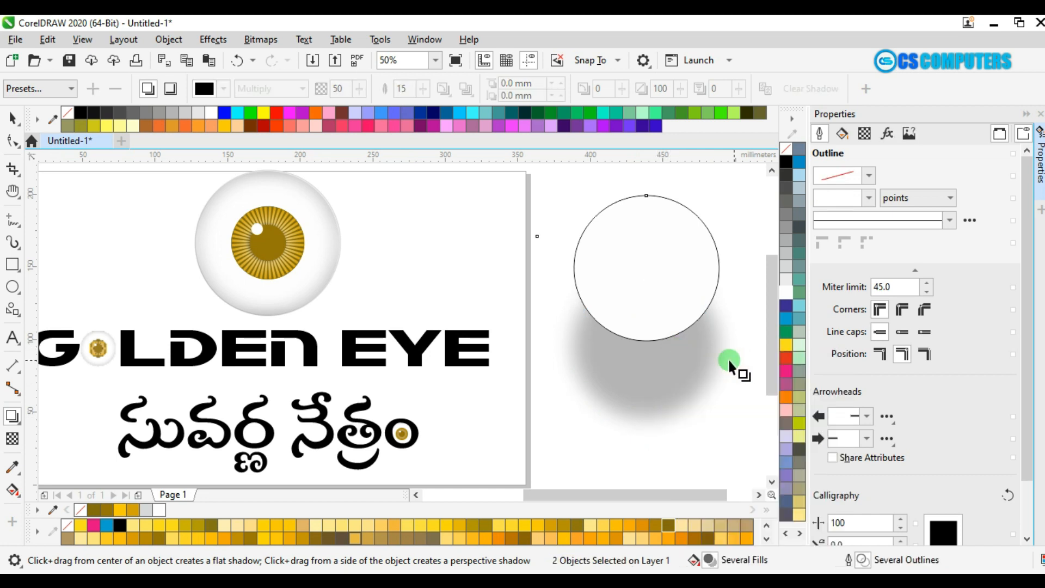
click(12, 117)
scroll(550, 222, down, 2)
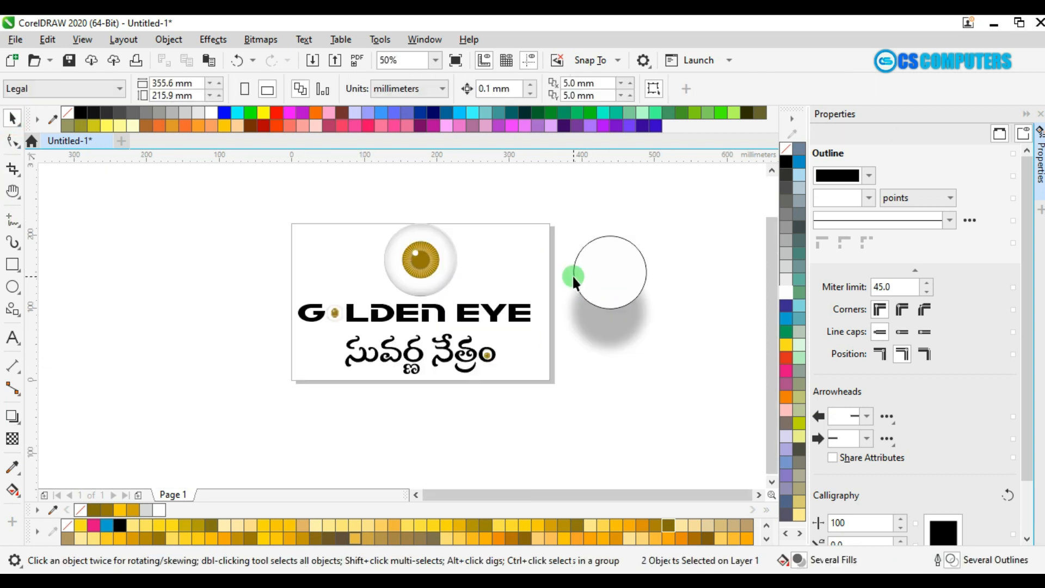
click(603, 275)
drag(604, 275, 688, 225)
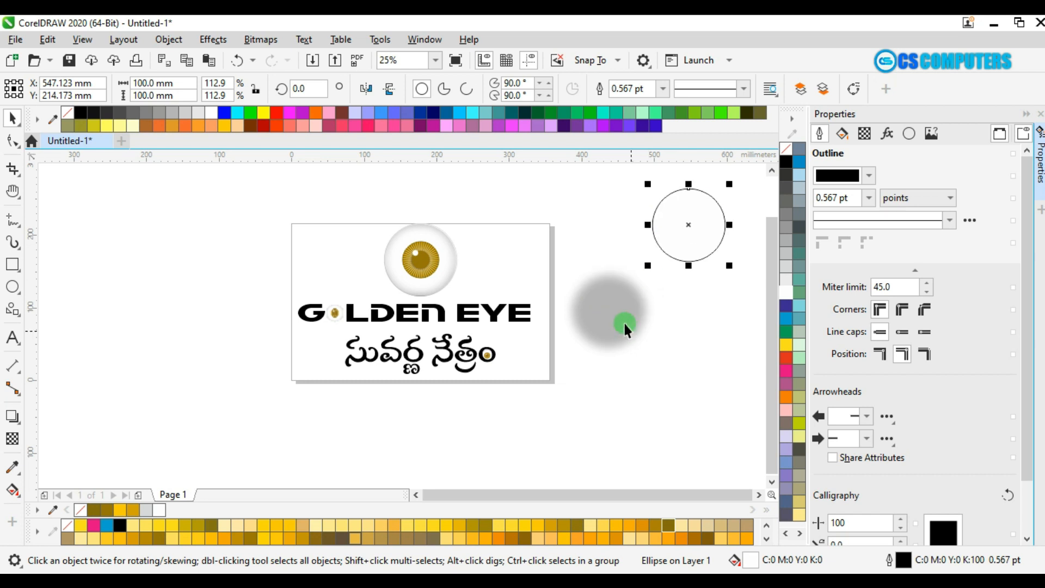
- Move the separated shadow under the golden eyeball on the page and send it to the back of the layer
click(616, 308)
drag(616, 308, 417, 289)
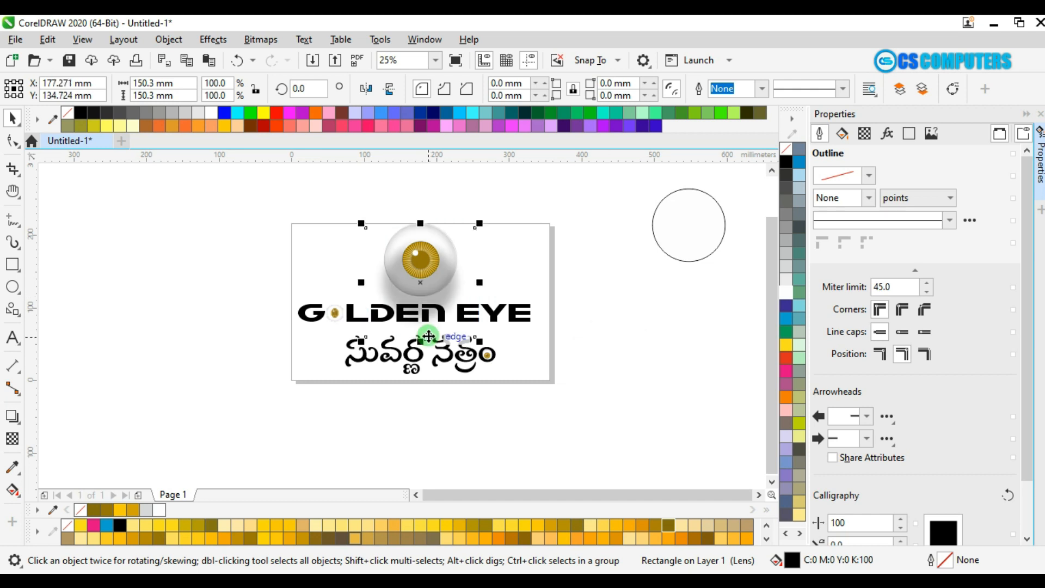
scroll(424, 318, up, 2)
scroll(527, 334, down, 1)
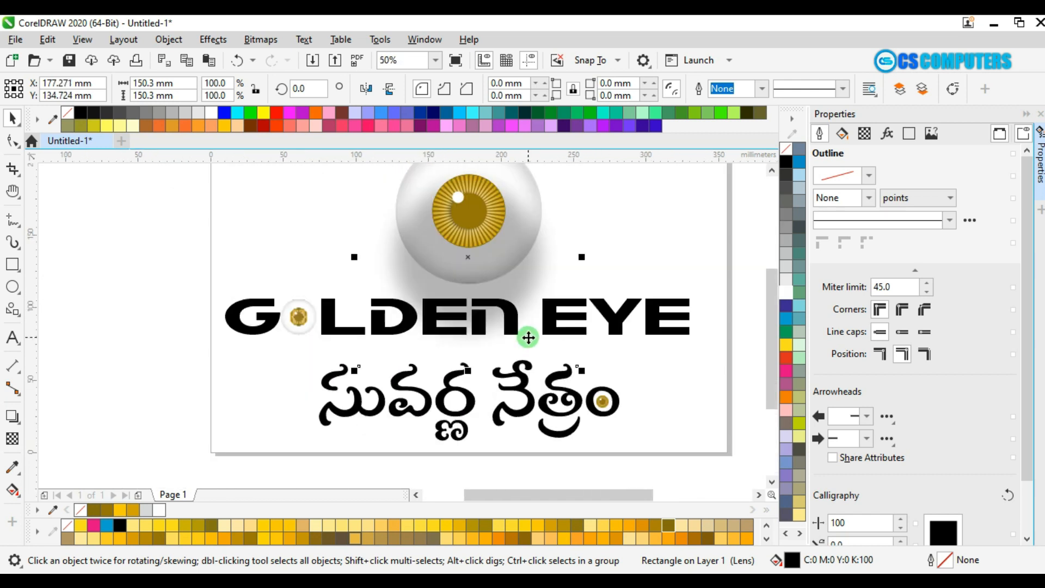
scroll(658, 292, down, 1)
key(shift+Page_Down)
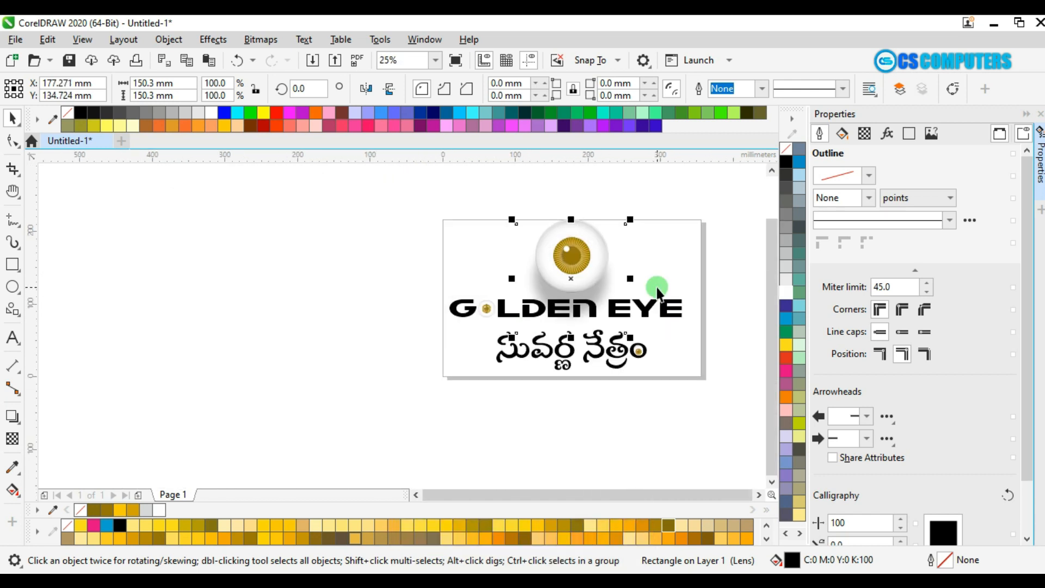
- Align the eyeball's white circle with the shadow beneath it so their centres match horizontally
click(584, 234)
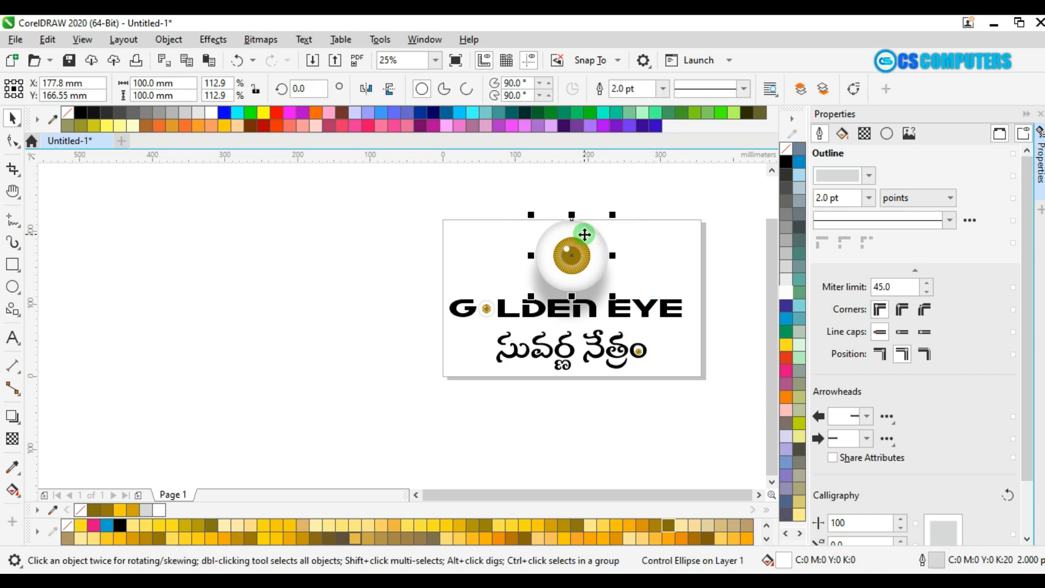
key(shift)
shift+click(595, 295)
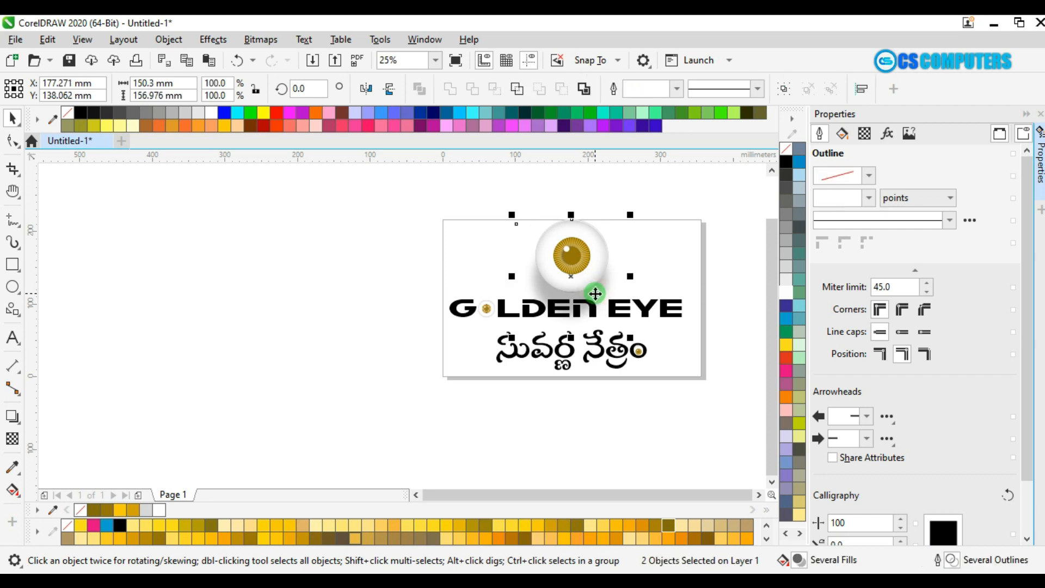
click(673, 233)
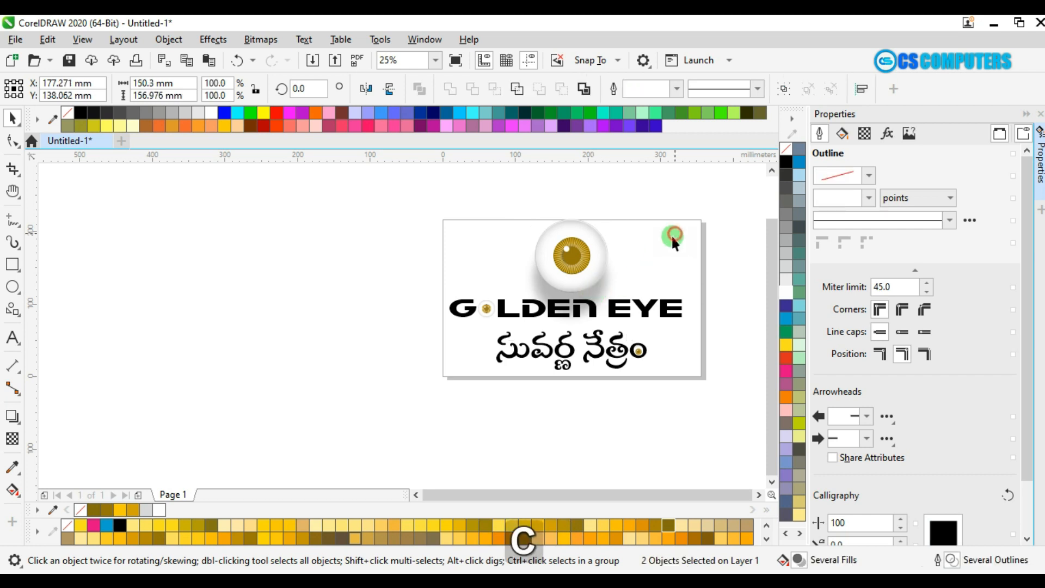
- Flatten the eyeball's shadow vertically from both ends to a height of about 68.5 mm, keeping its width
click(597, 297)
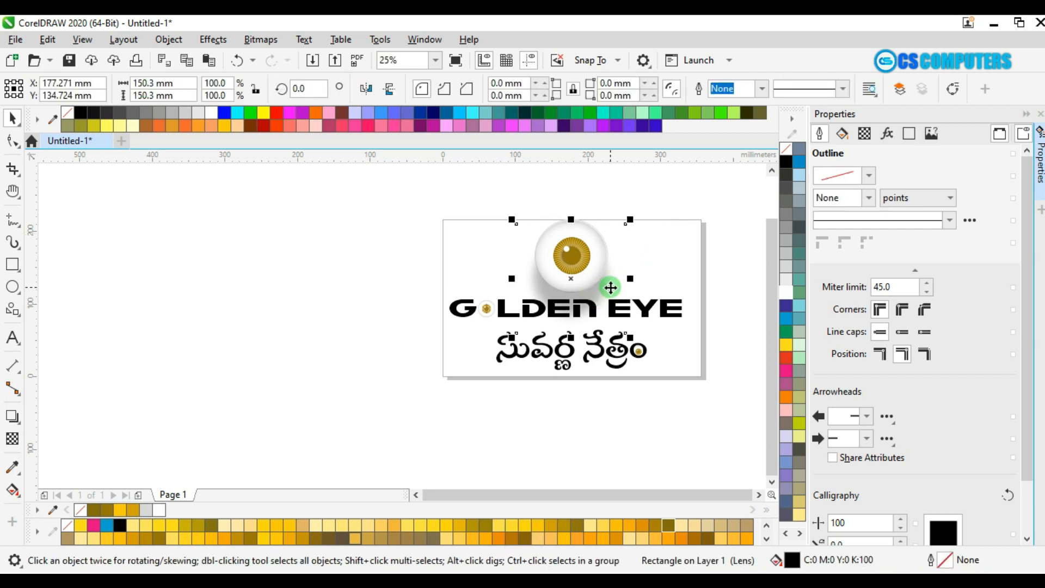
scroll(608, 285, up, 2)
scroll(587, 323, down, 2)
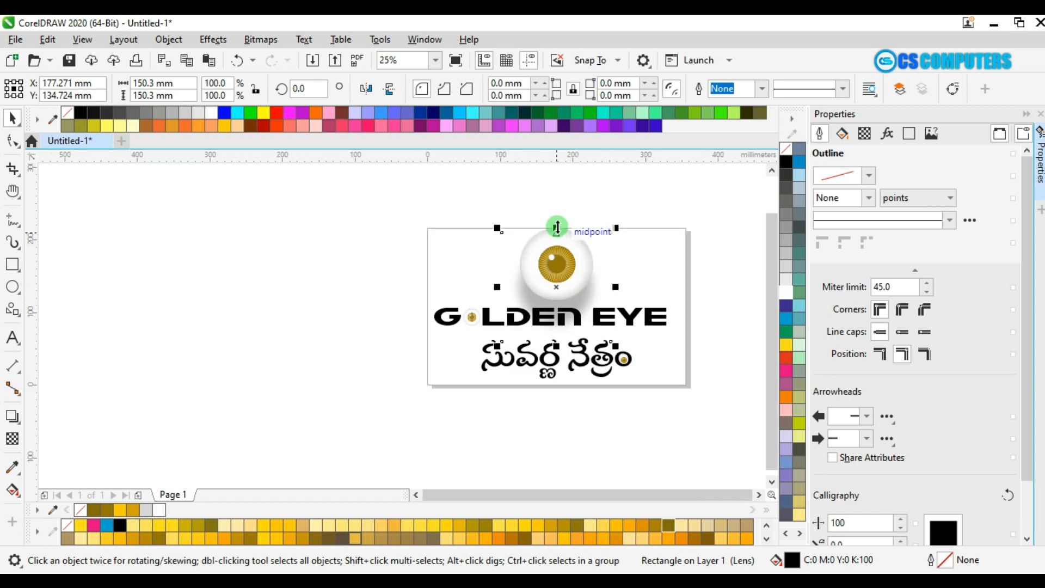
drag(557, 228, 557, 277)
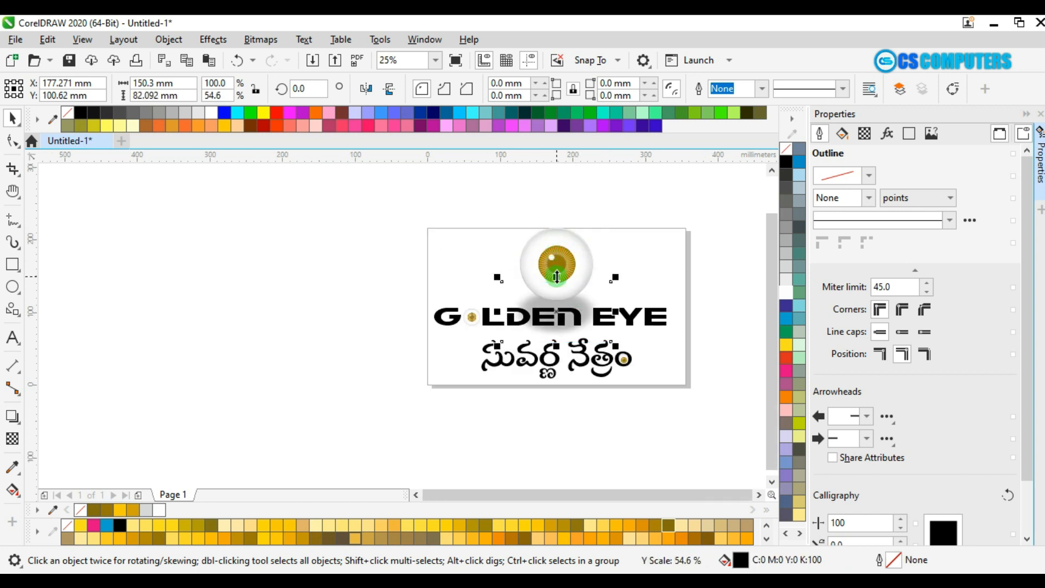
drag(558, 345, 558, 333)
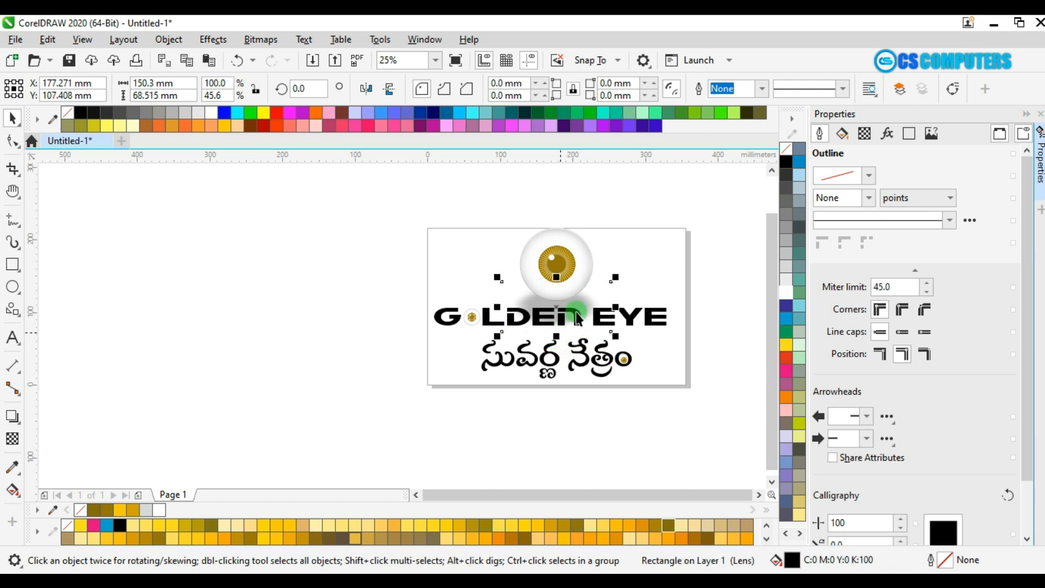
- Shift the flattened shadow up about 6 mm so it sits closer beneath the eyeball, then deselect it
scroll(585, 299, up, 2)
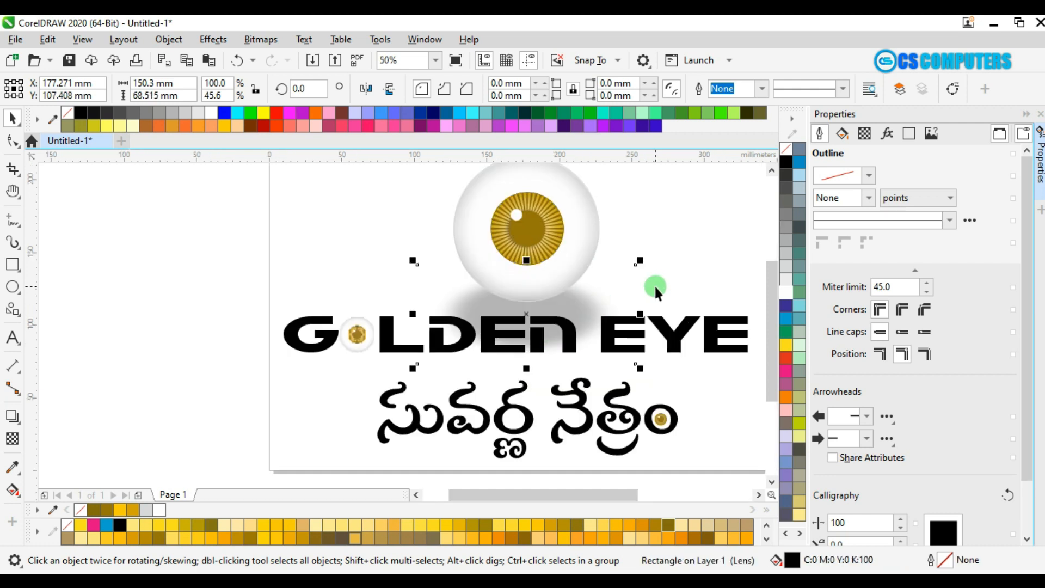
drag(576, 307, 574, 297)
key(shift)
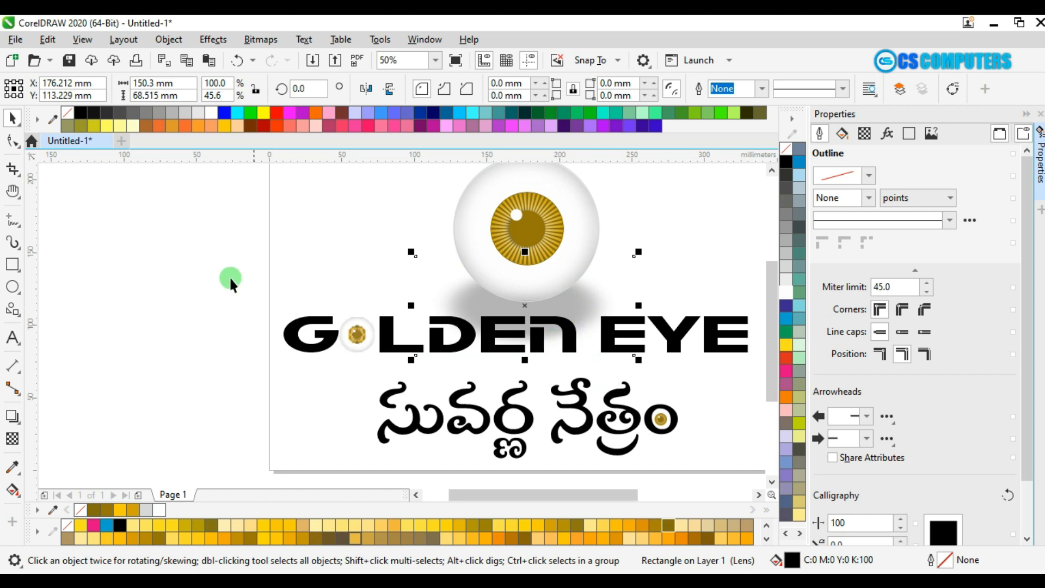
click(175, 310)
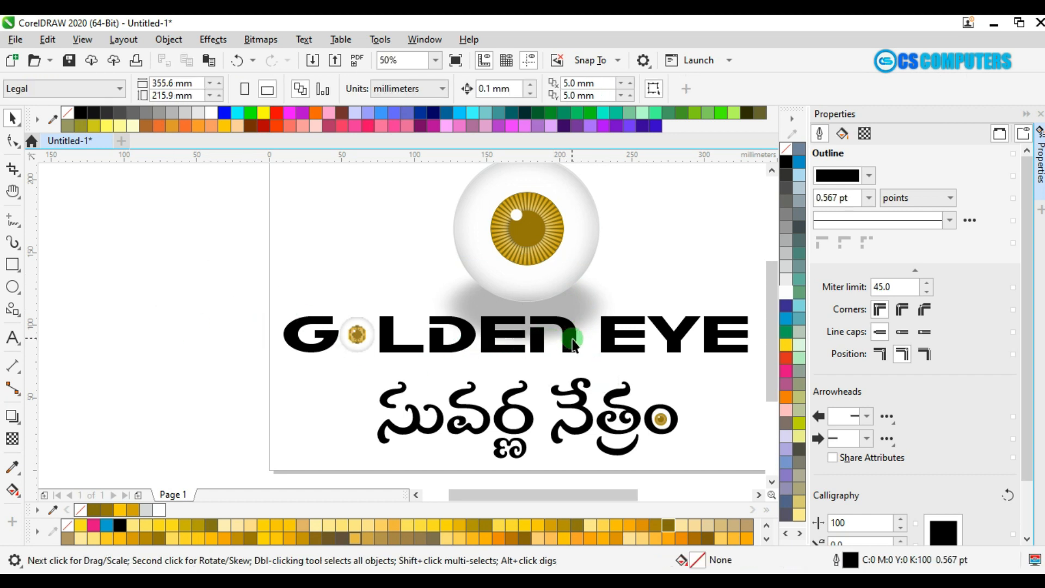
- Select both titles with their small eye copies and nudge them straight down about 6.9 mm, away from the eyeball
scroll(172, 315, down, 1)
drag(173, 317, 283, 414)
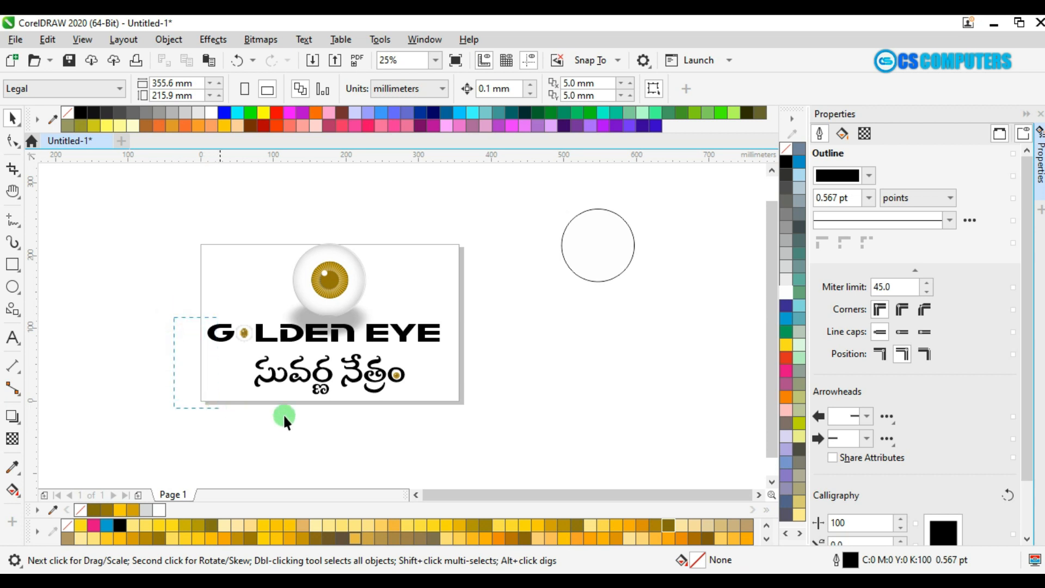
drag(495, 408, 498, 408)
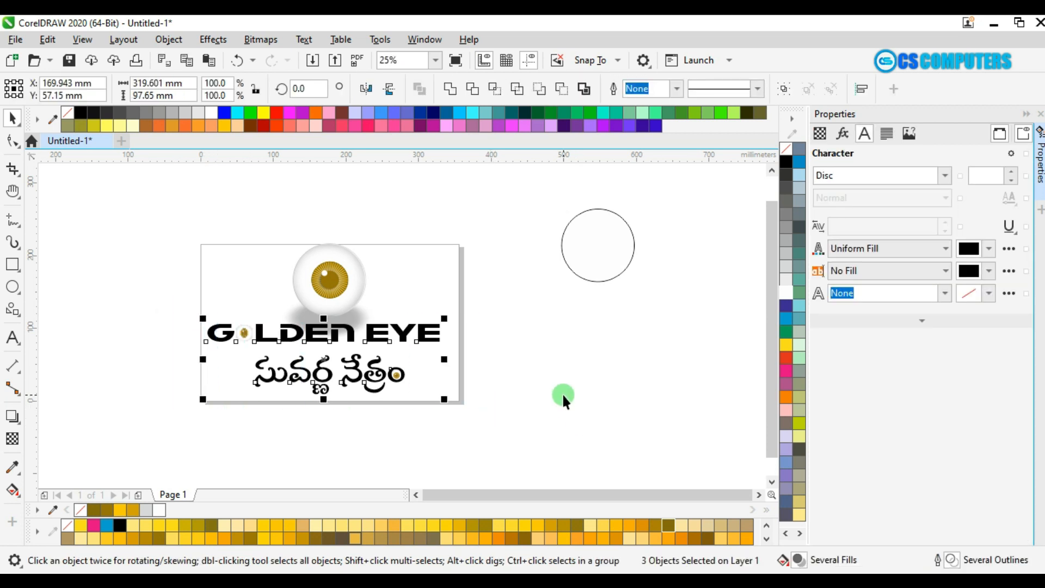
key(Down)
key(Down)
key(Down)
key(Down)
key(Down)
key(Down)
key(Down)
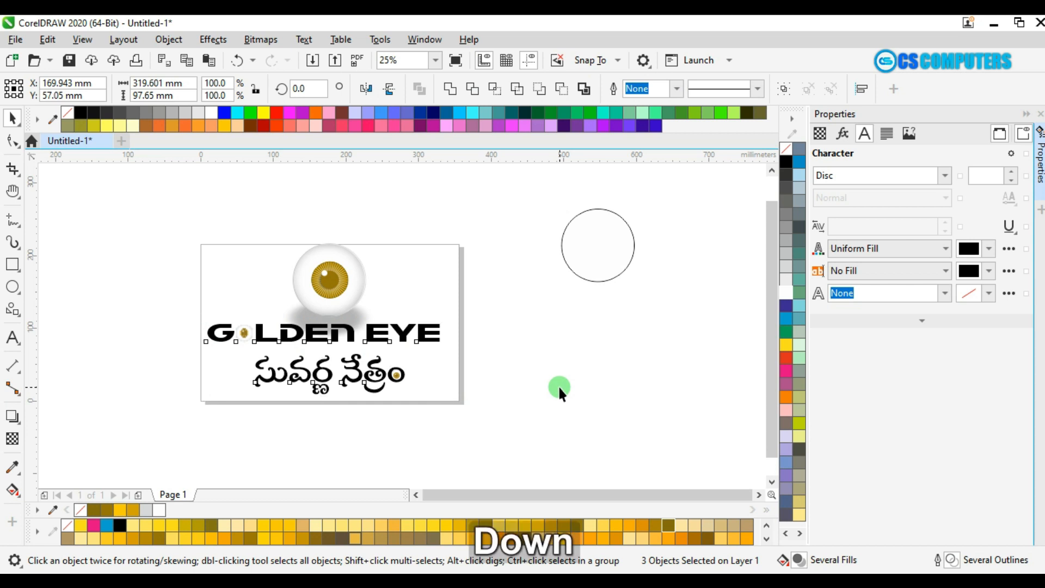
key(Down)
key(Down)
key(Down)
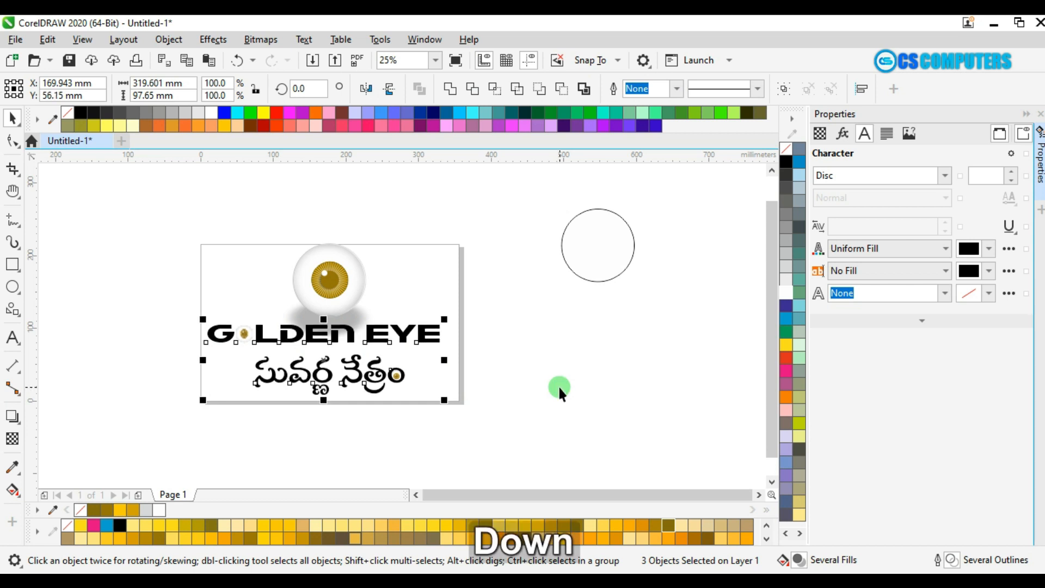
key(Down)
key(Down)
key(Down)
key(Down)
key(Down)
key(Down)
key(Down)
key(Down)
key(Down)
key(Down)
key(Down)
key(Down)
key(Down)
key(Down)
key(Down)
key(Down)
key(Down)
key(Down)
key(Down)
key(Down)
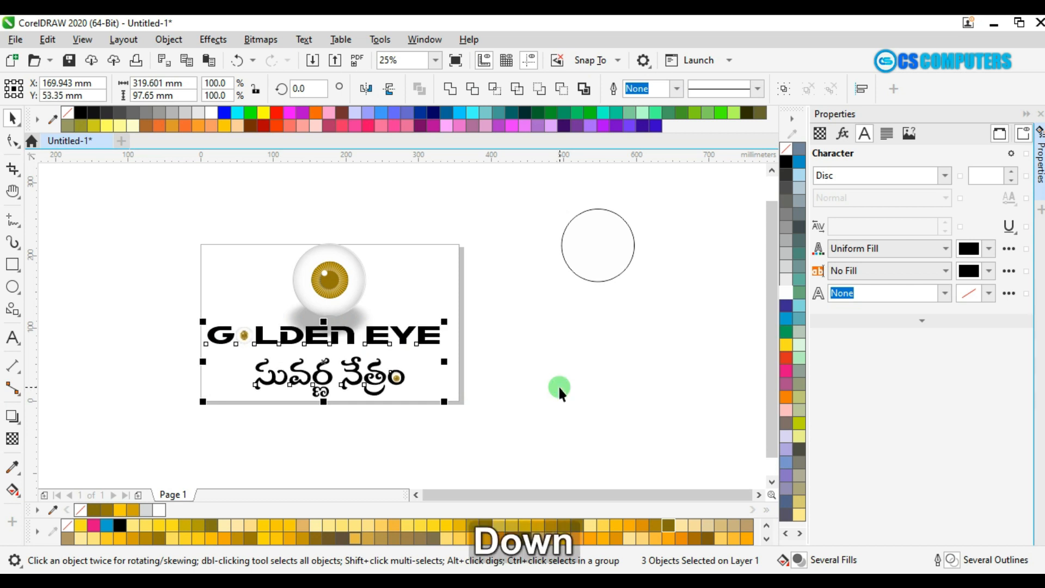
key(Down)
key(Down)
key(Down)
key(Down)
key(Down)
key(Down)
key(Down)
key(Down)
key(Down)
key(Down)
key(Down)
key(Down)
key(Down)
key(Down)
key(Down)
key(Down)
key(Down)
key(Down)
key(Down)
key(Down)
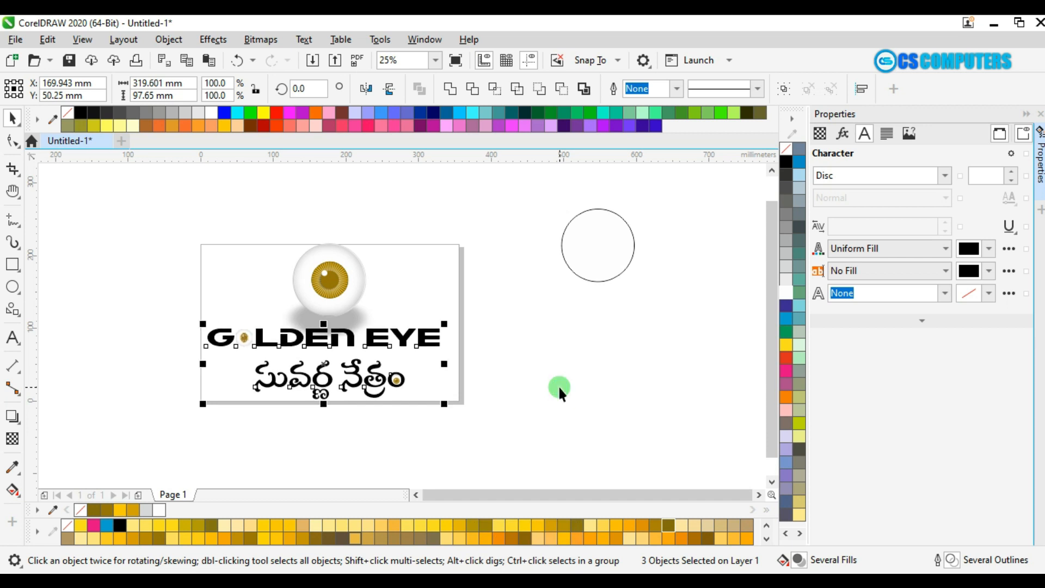
- Delete the leftover outlined white circle beside the page
click(584, 248)
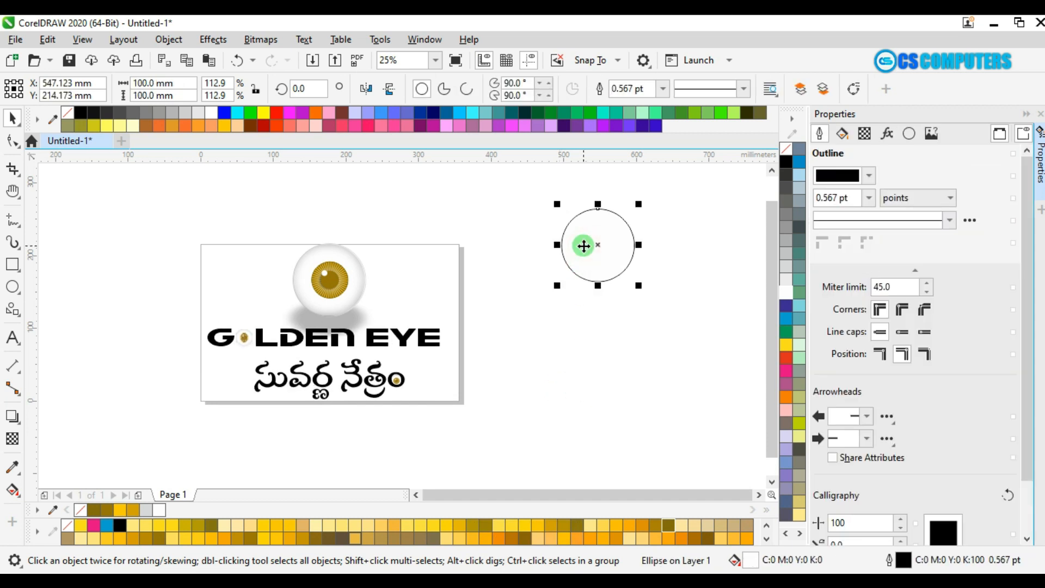
key(Delete)
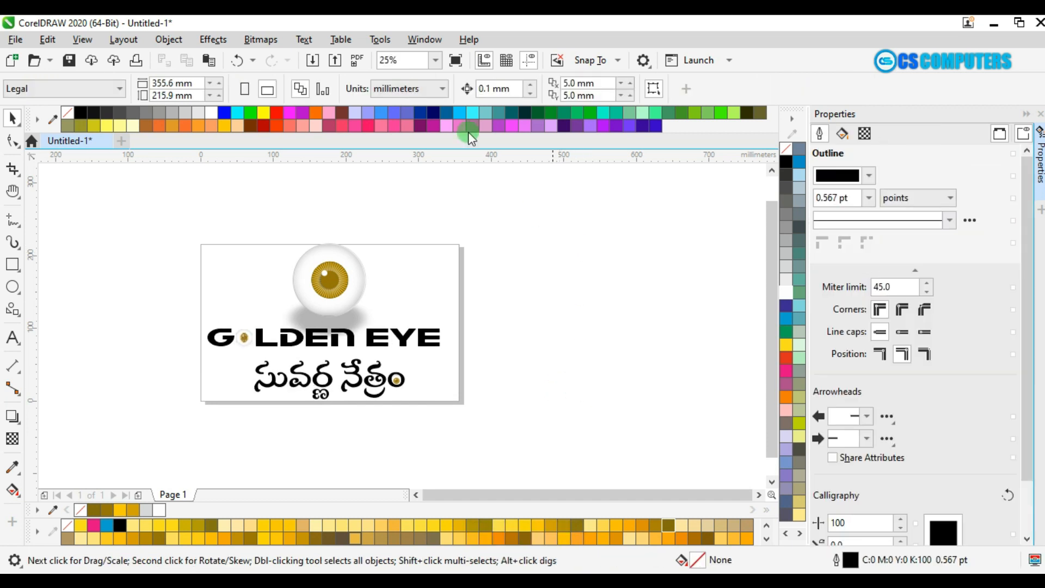
- Enlarge the view of the whole page and hide the Properties docker to review the finished design
click(436, 60)
click(430, 88)
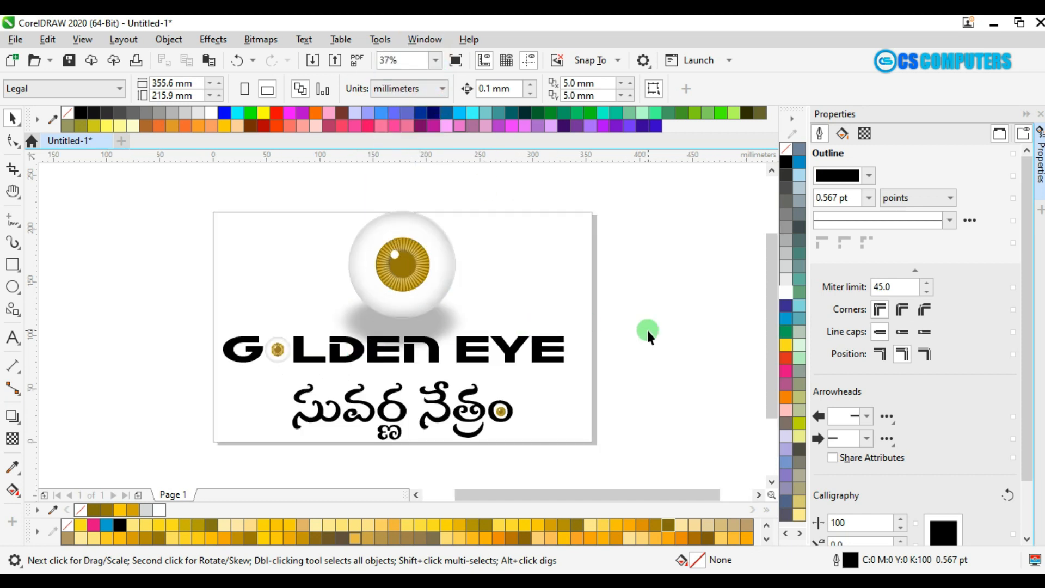
key(alt+Return)
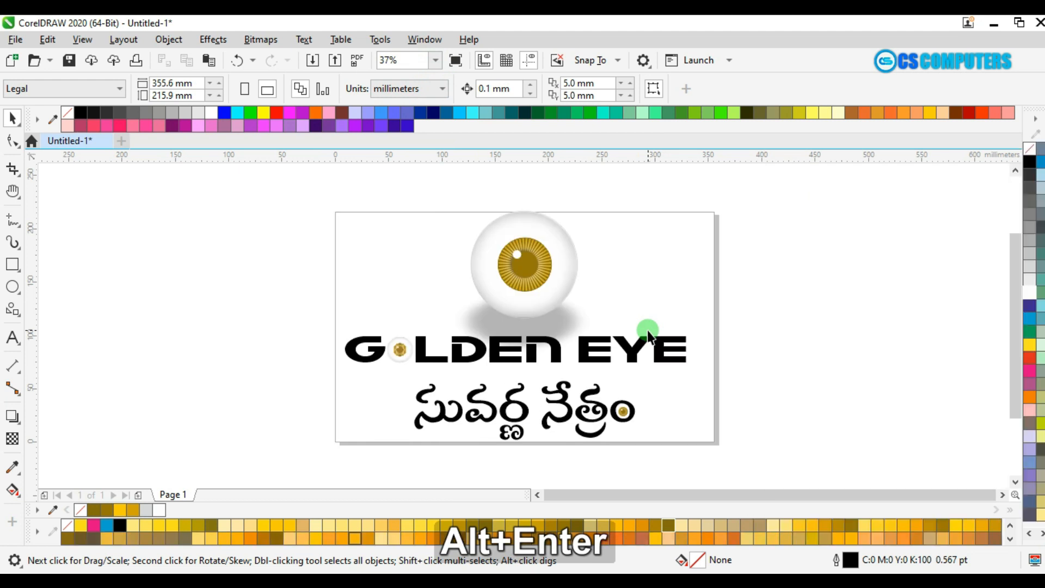